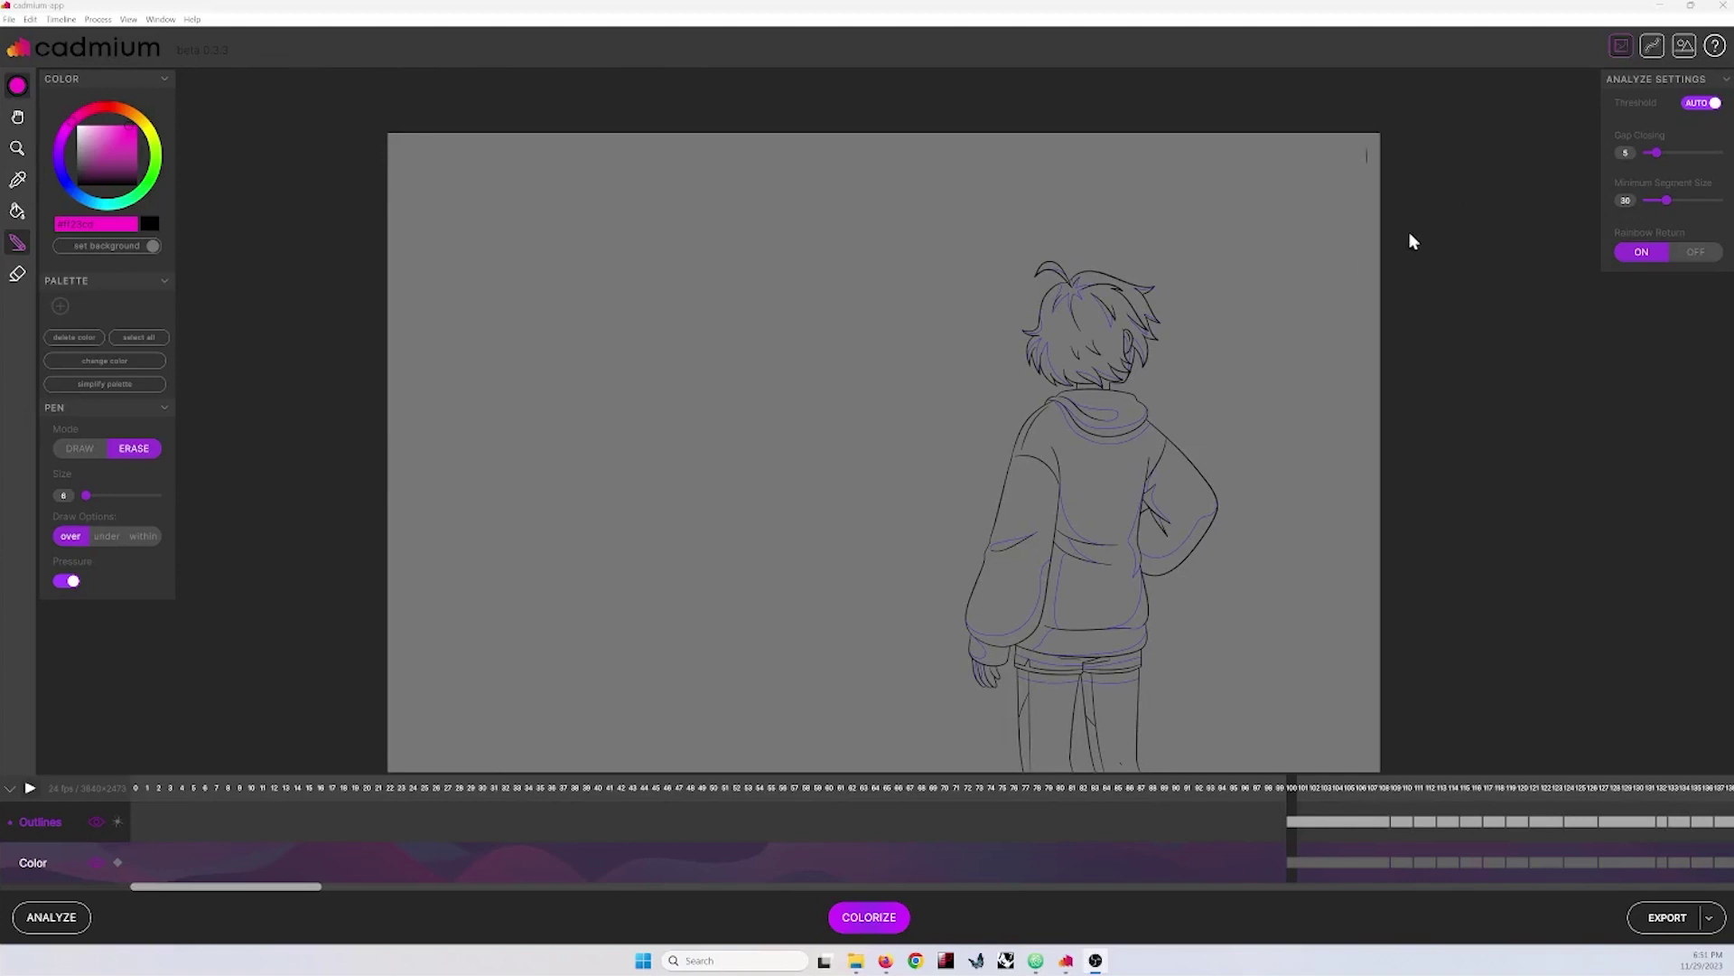
Step: Play back the outline animation from frame 100 and stop it
drag(248, 885, 329, 887)
key(space)
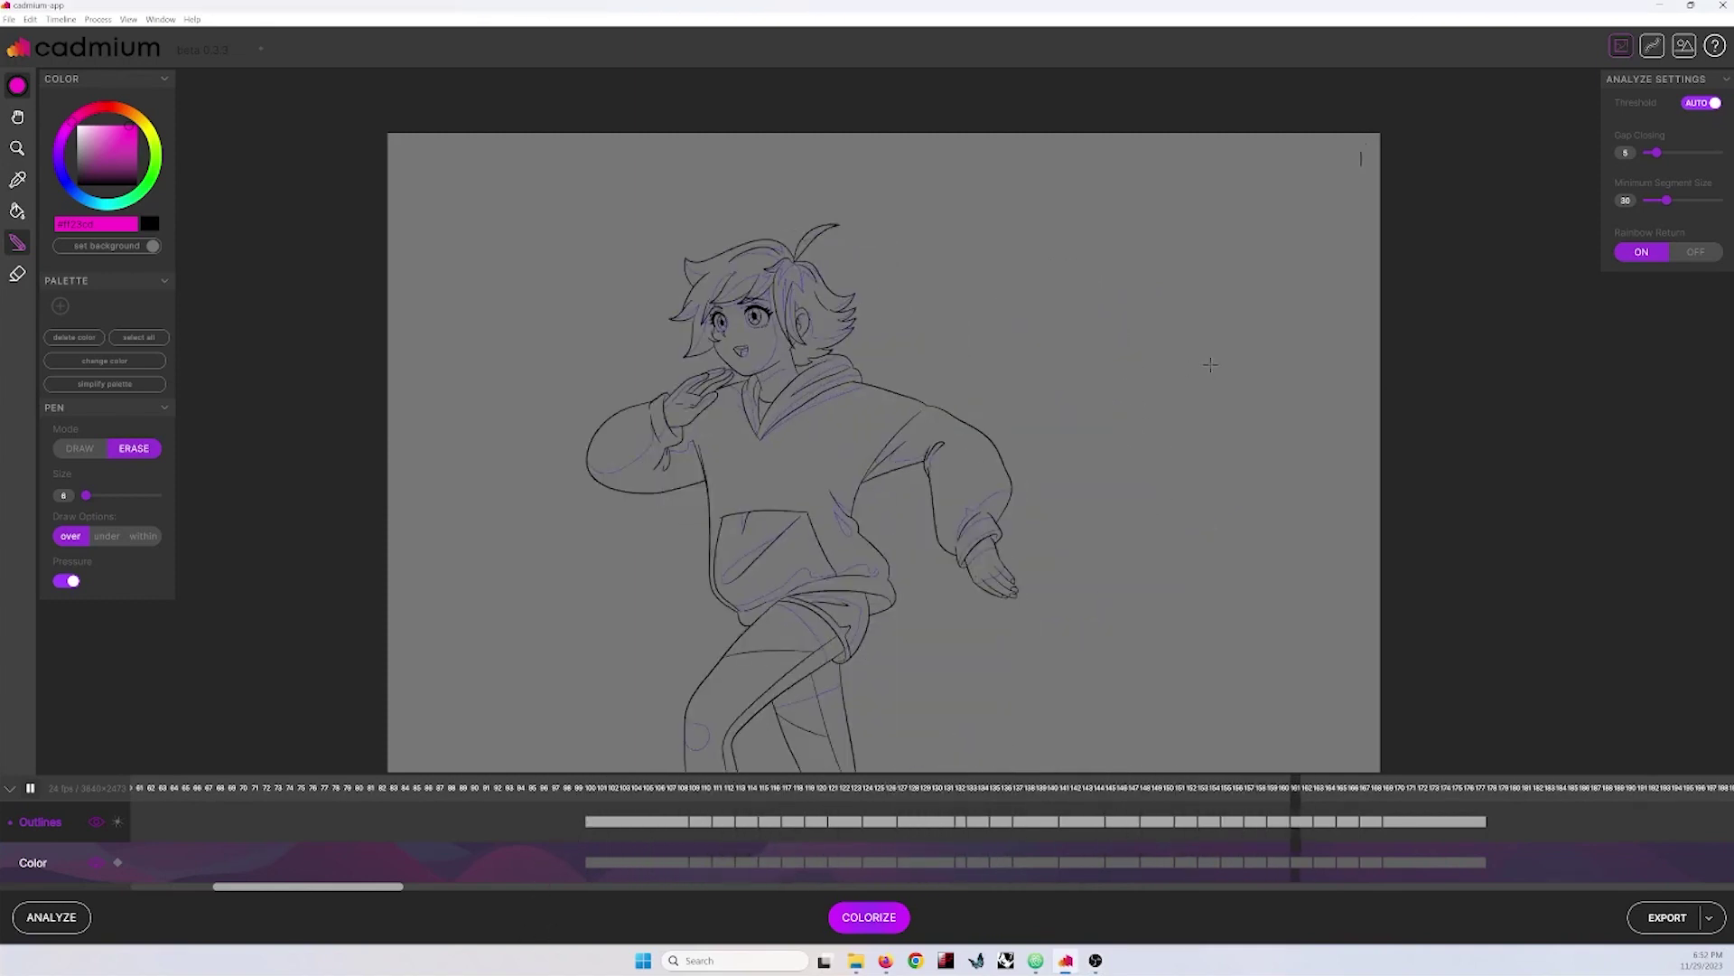
key(space)
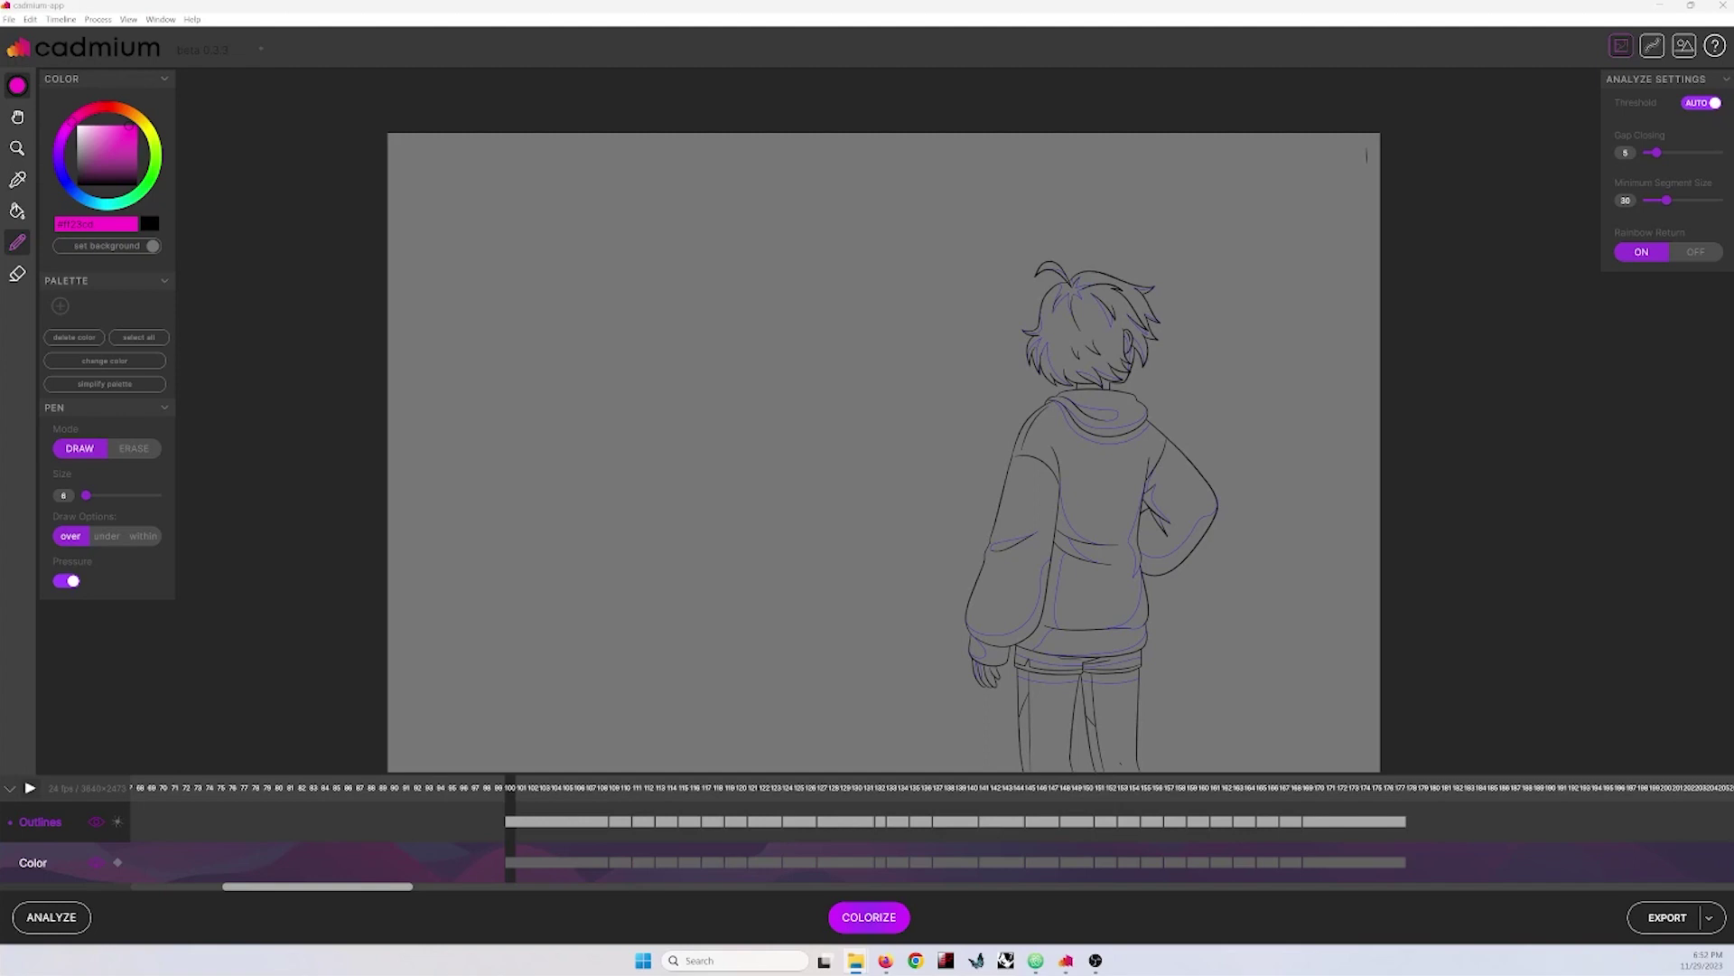
Step: Import the coloured back-view key drawing into the Color layer at frame 100
drag(930, 679, 909, 885)
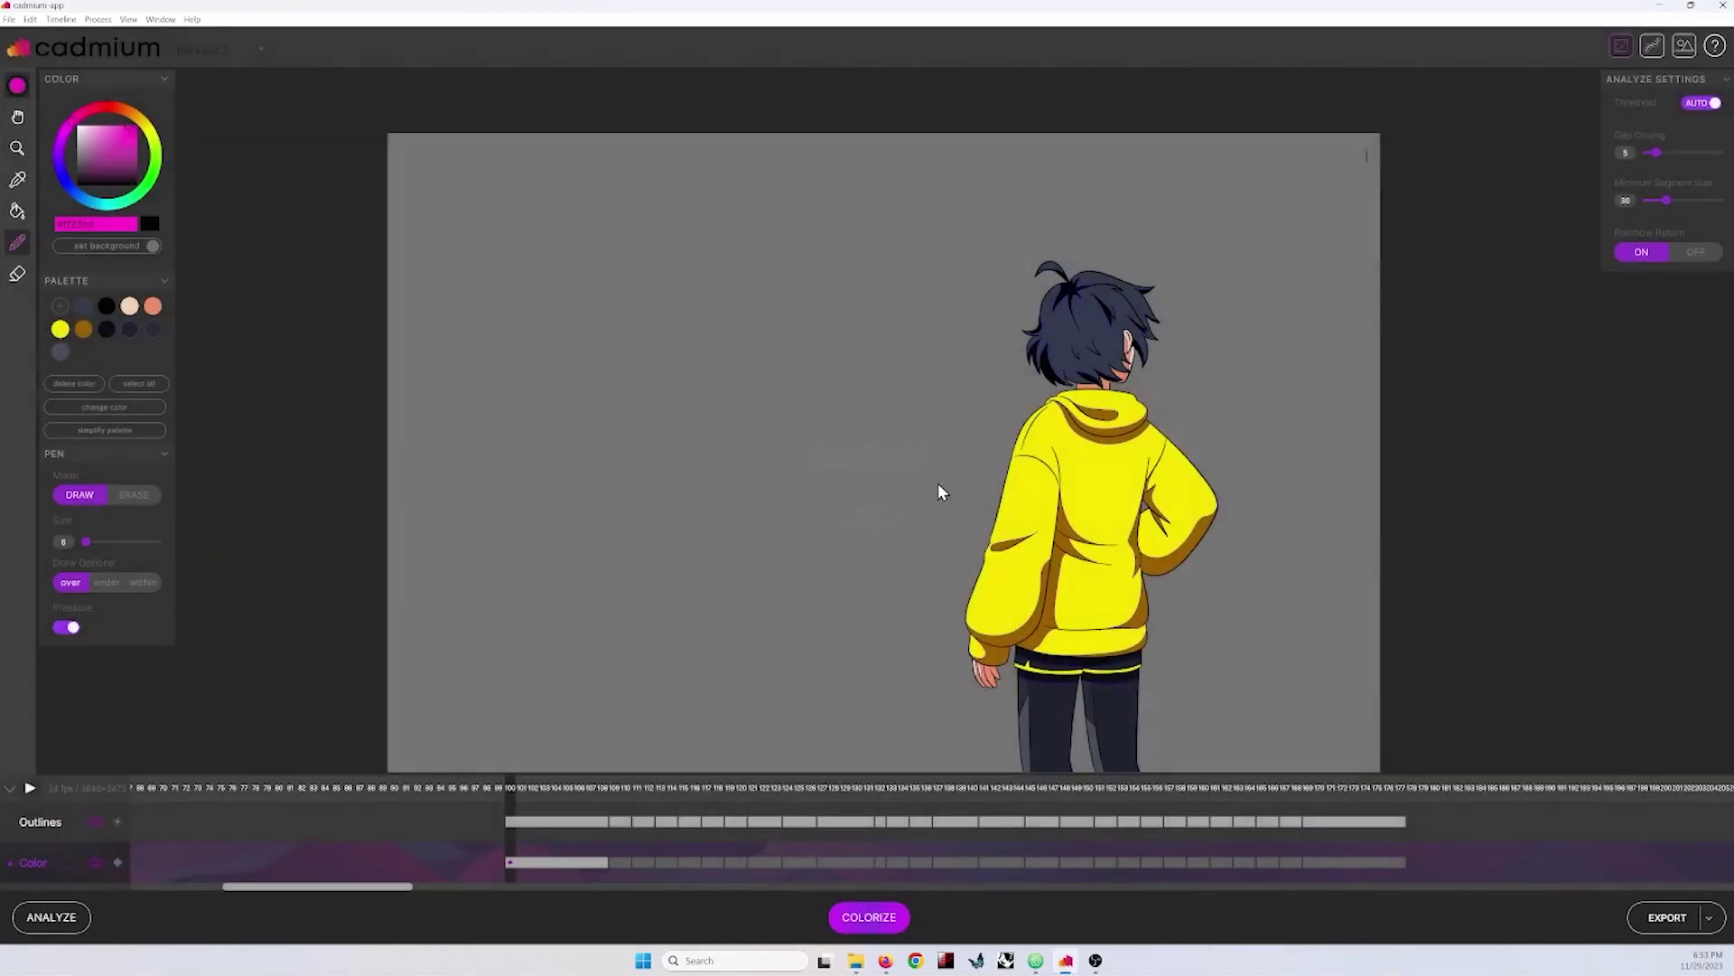
scroll(1120, 422, down, 1)
scroll(1120, 422, up, 2)
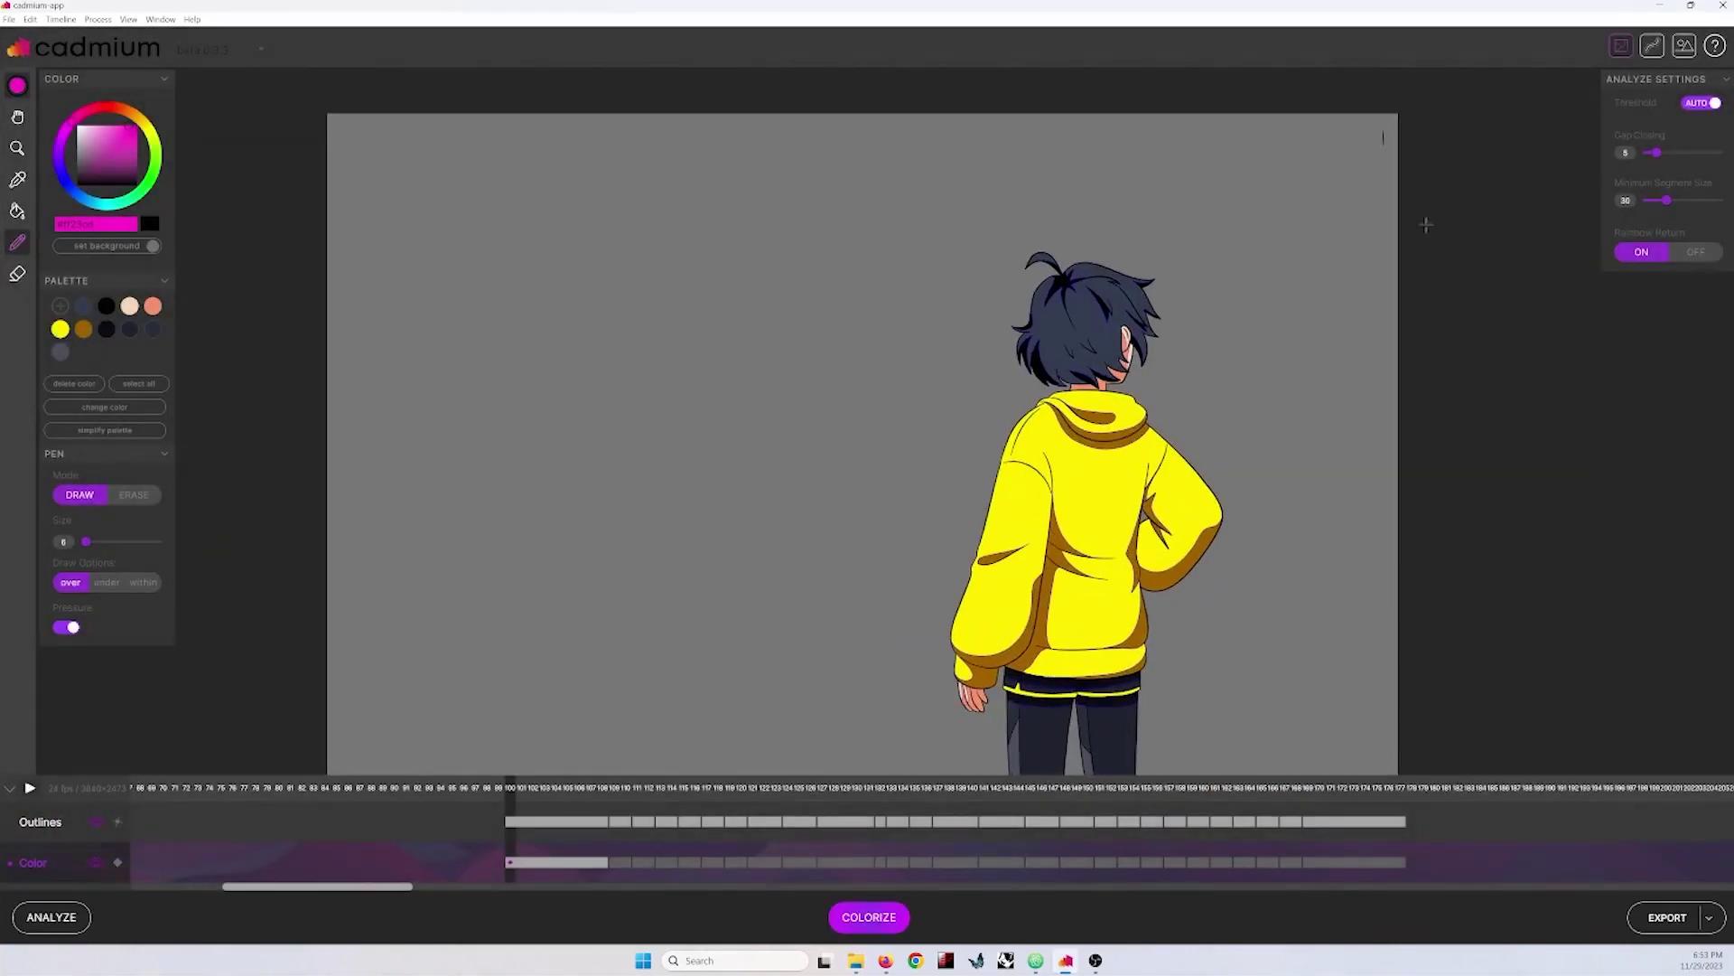
Step: Load jordiColor_151.png from the Color_Keys folder of Animation_Test into the reference library
click(1684, 47)
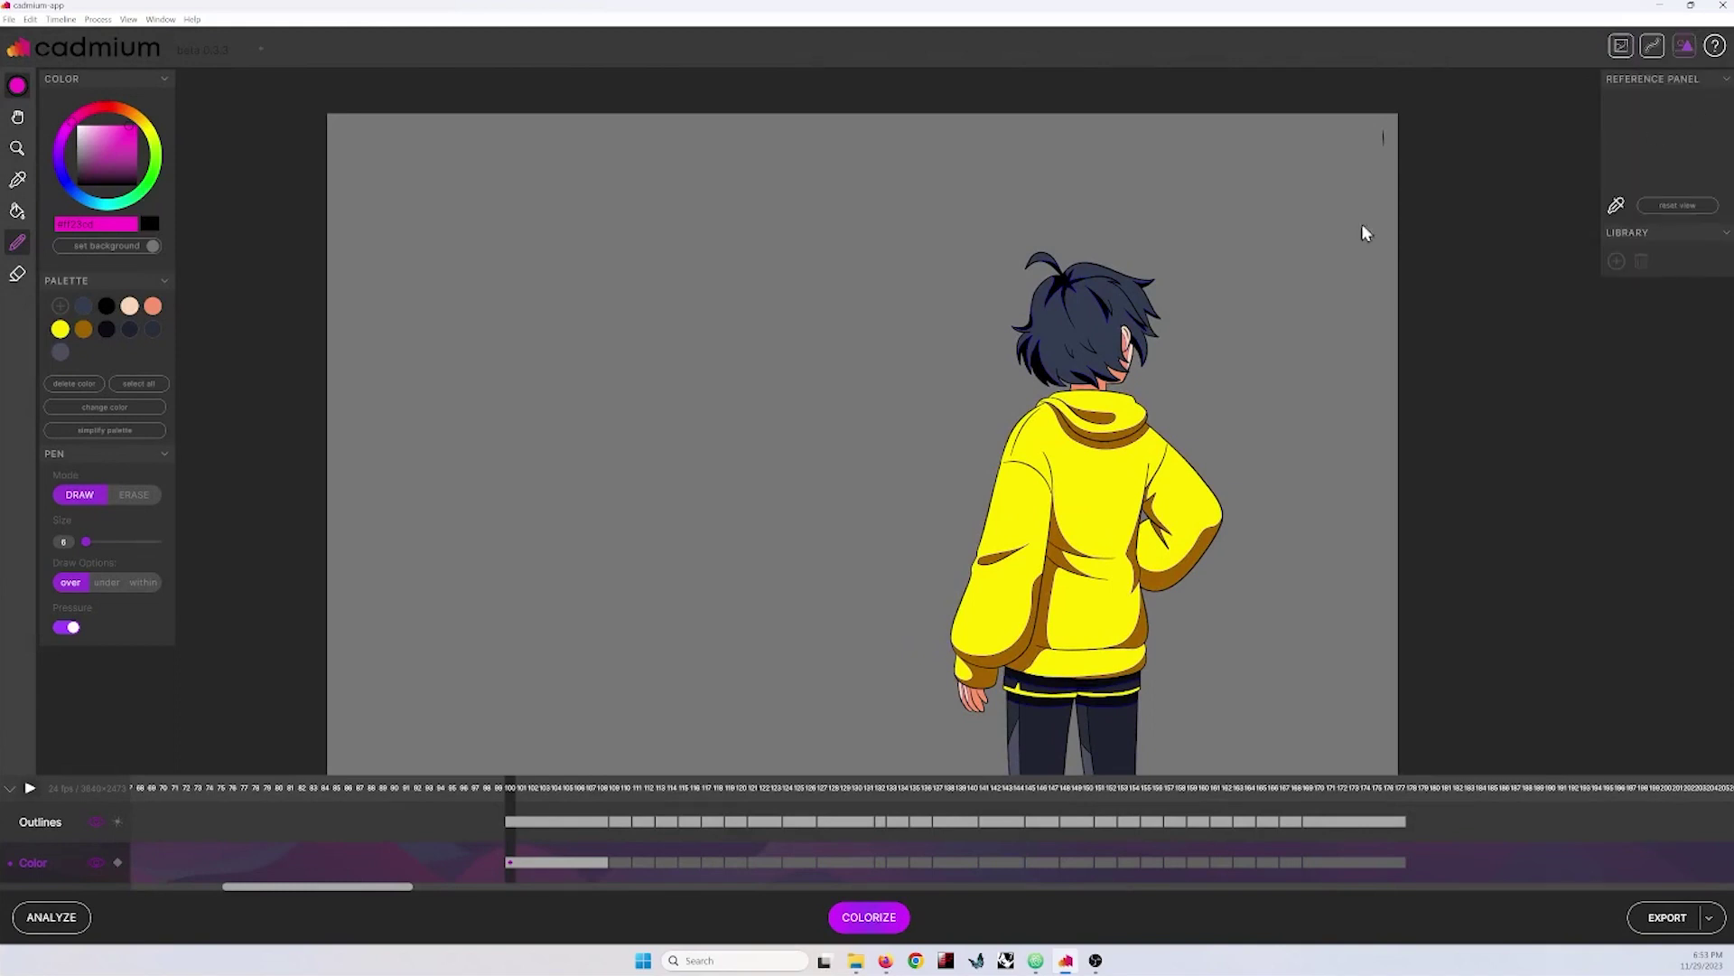
click(1616, 260)
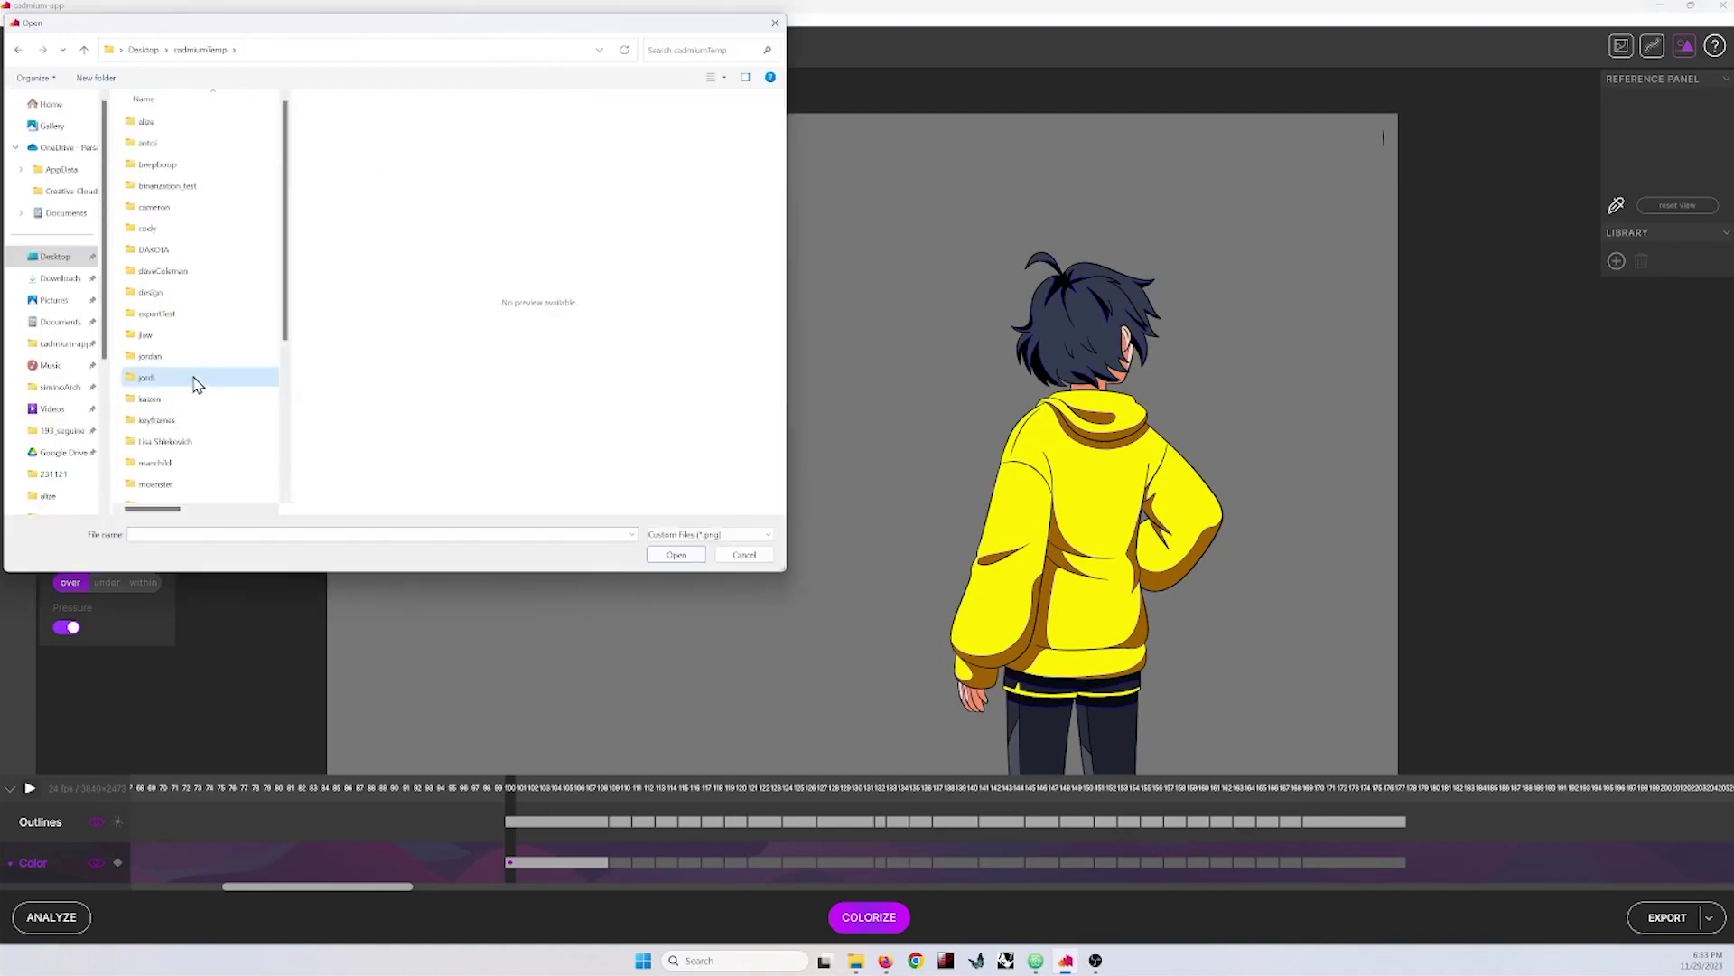
double_click(192, 376)
double_click(206, 125)
double_click(204, 146)
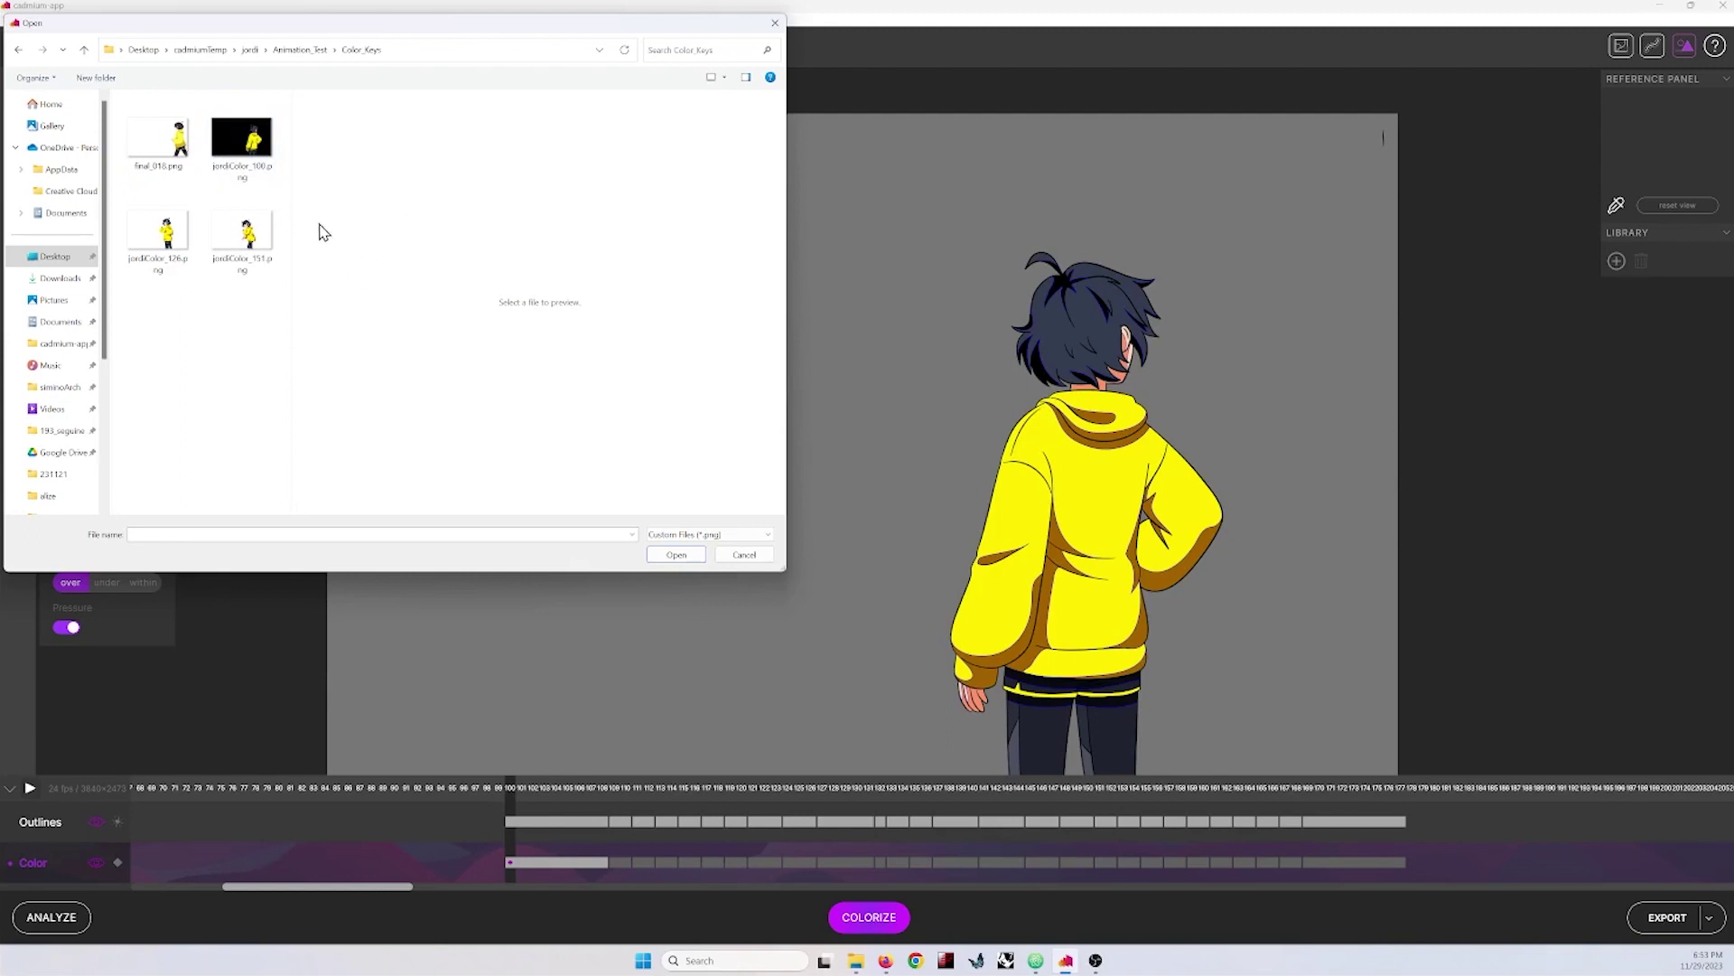
double_click(242, 233)
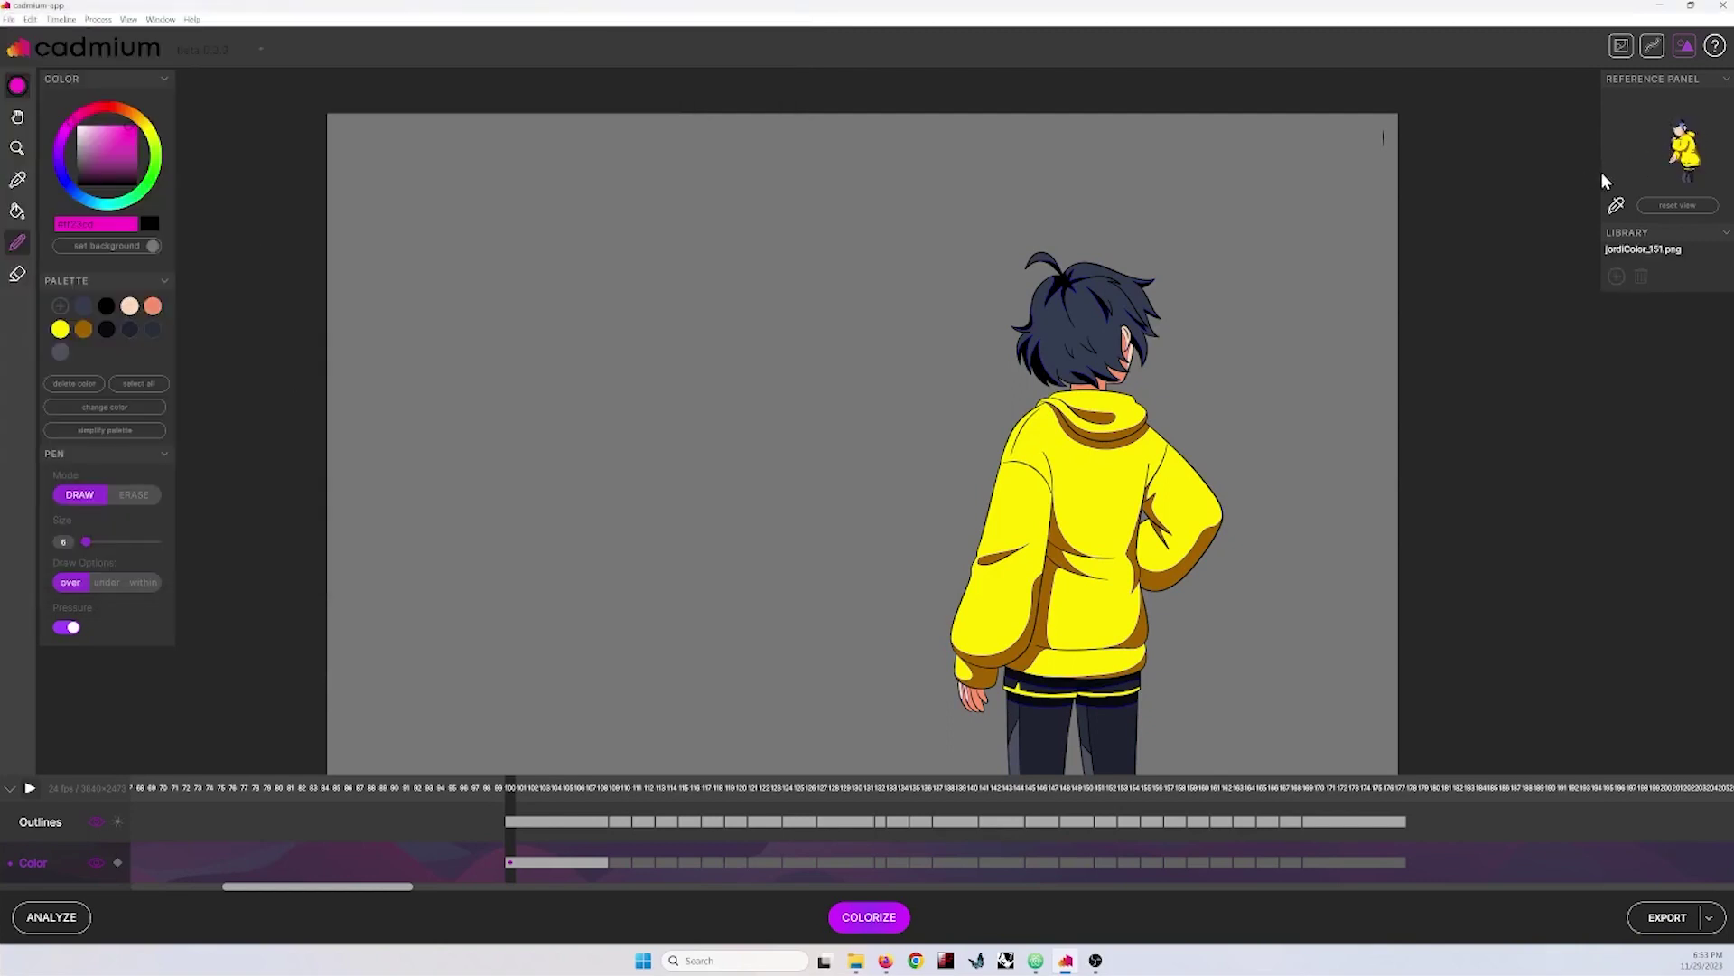
Step: Enlarge the reference view in width and height and magnify the reference image around the character's head and upper body
drag(1602, 171, 1463, 176)
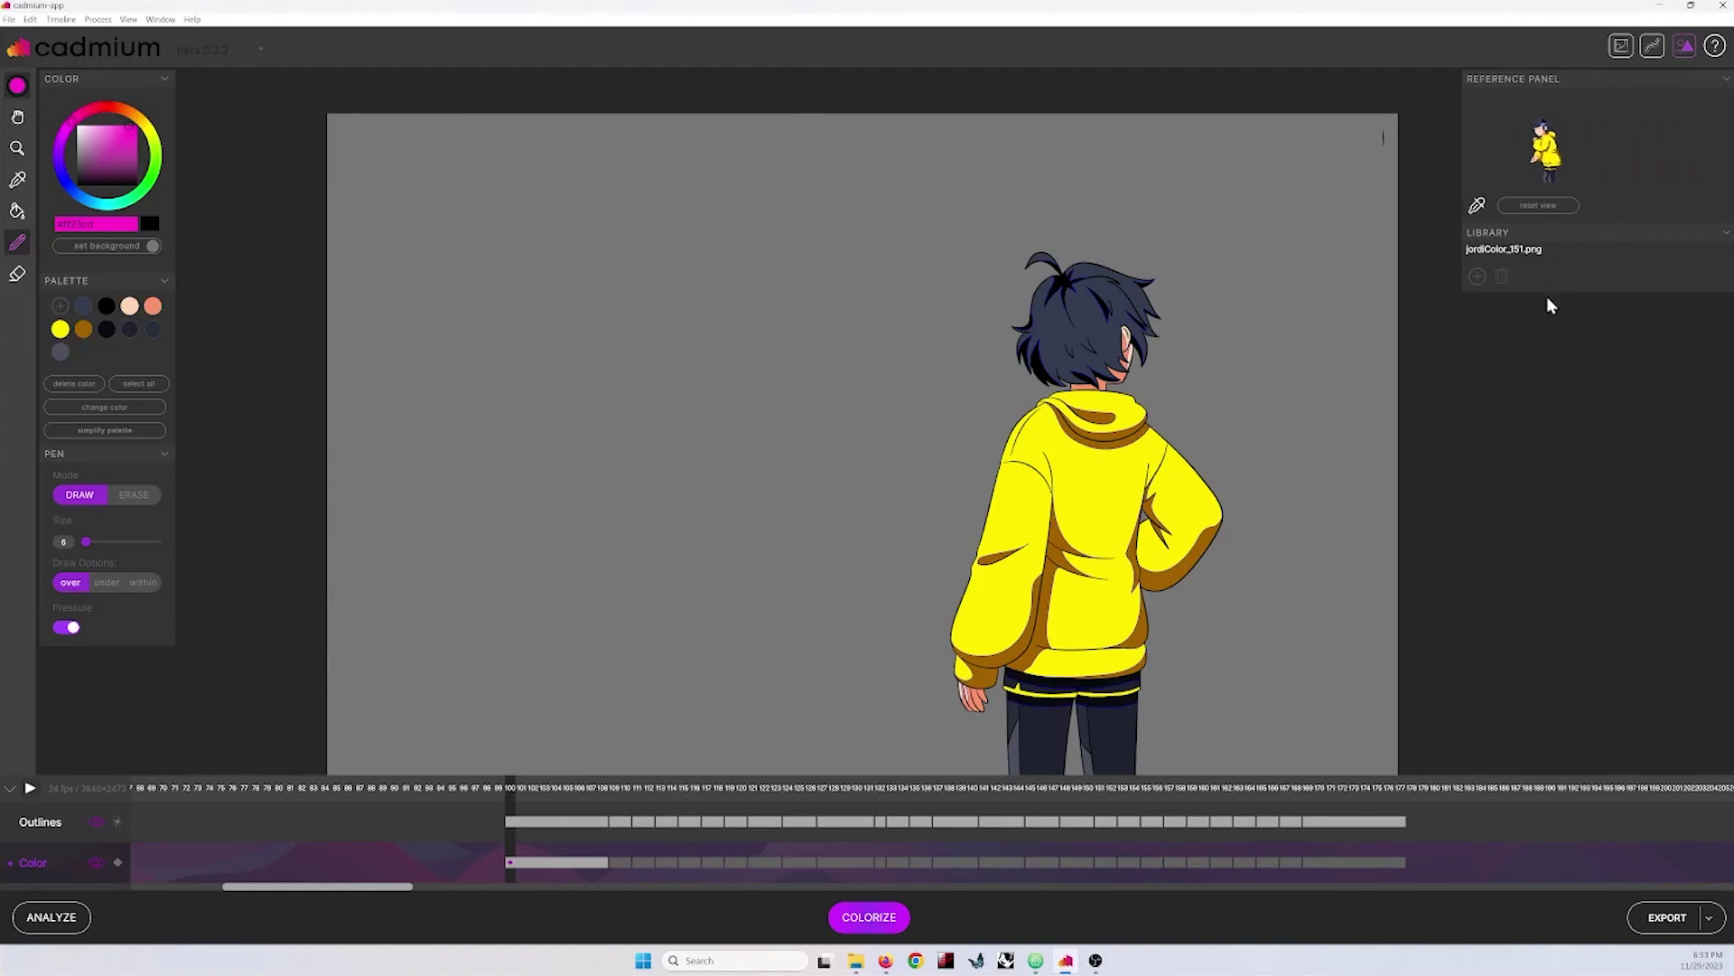
drag(1542, 221, 1550, 389)
drag(1555, 124, 1597, 216)
key(z)
click(1631, 264)
click(1611, 240)
click(1609, 233)
click(1598, 216)
click(1589, 206)
click(1550, 187)
click(1572, 181)
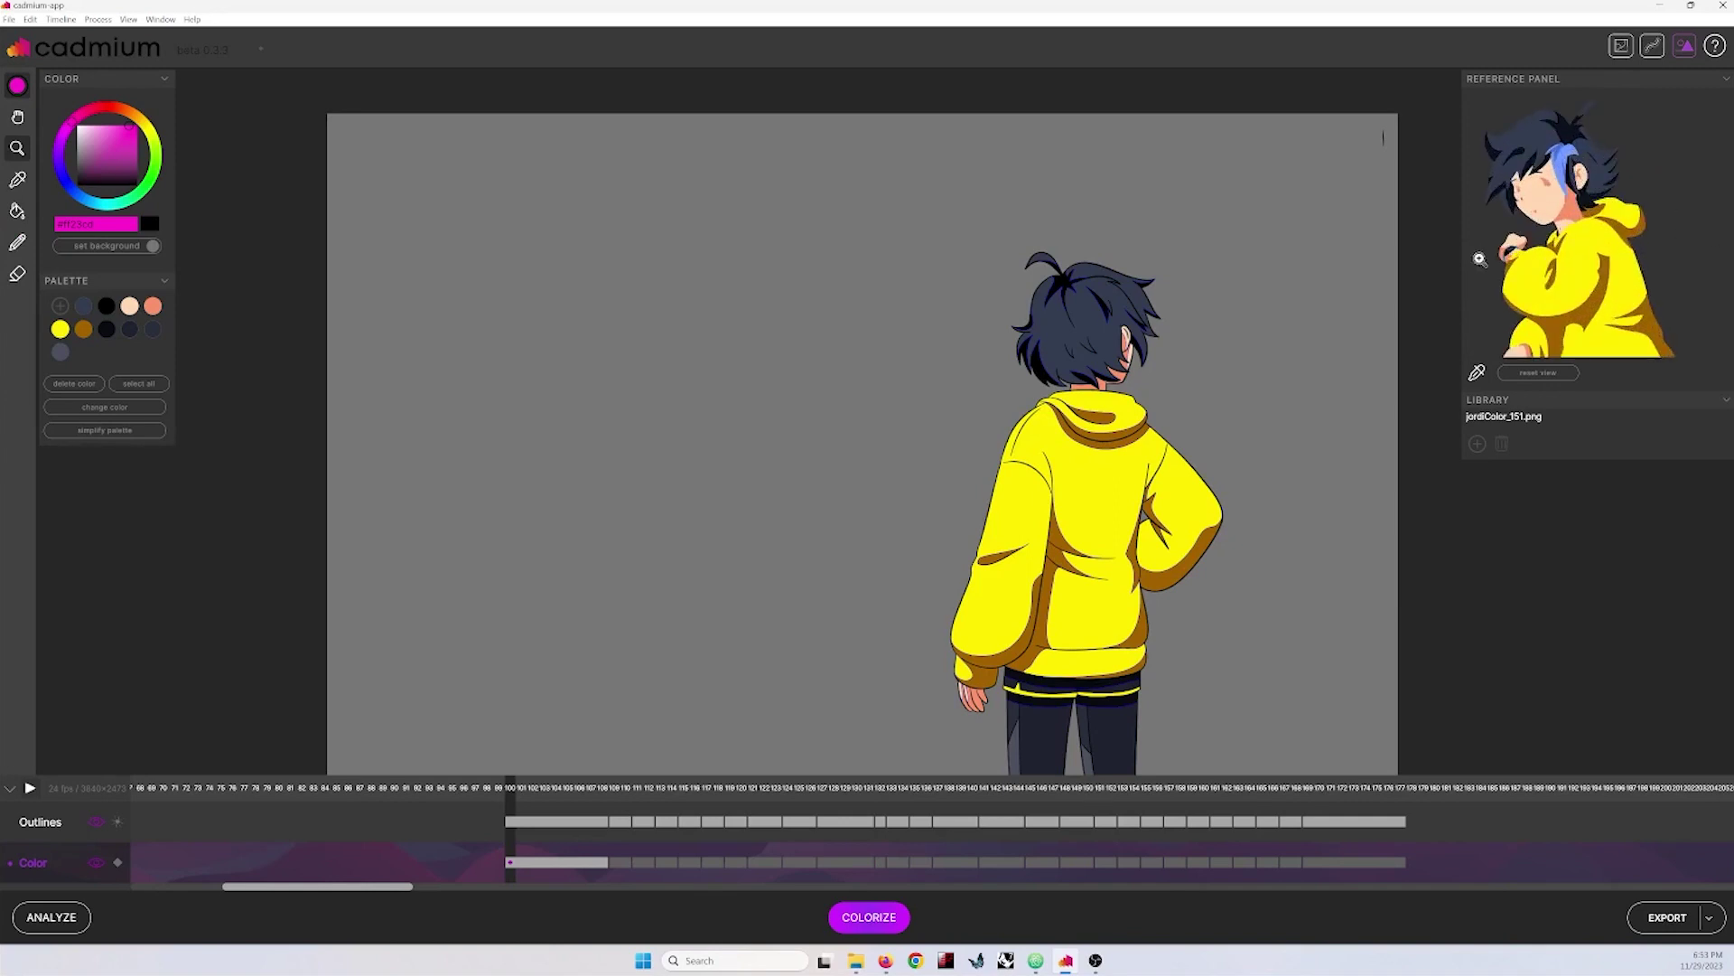
Step: Hide the reference image so that only the coloured key frame is displayed
scroll(1179, 411, down, 1)
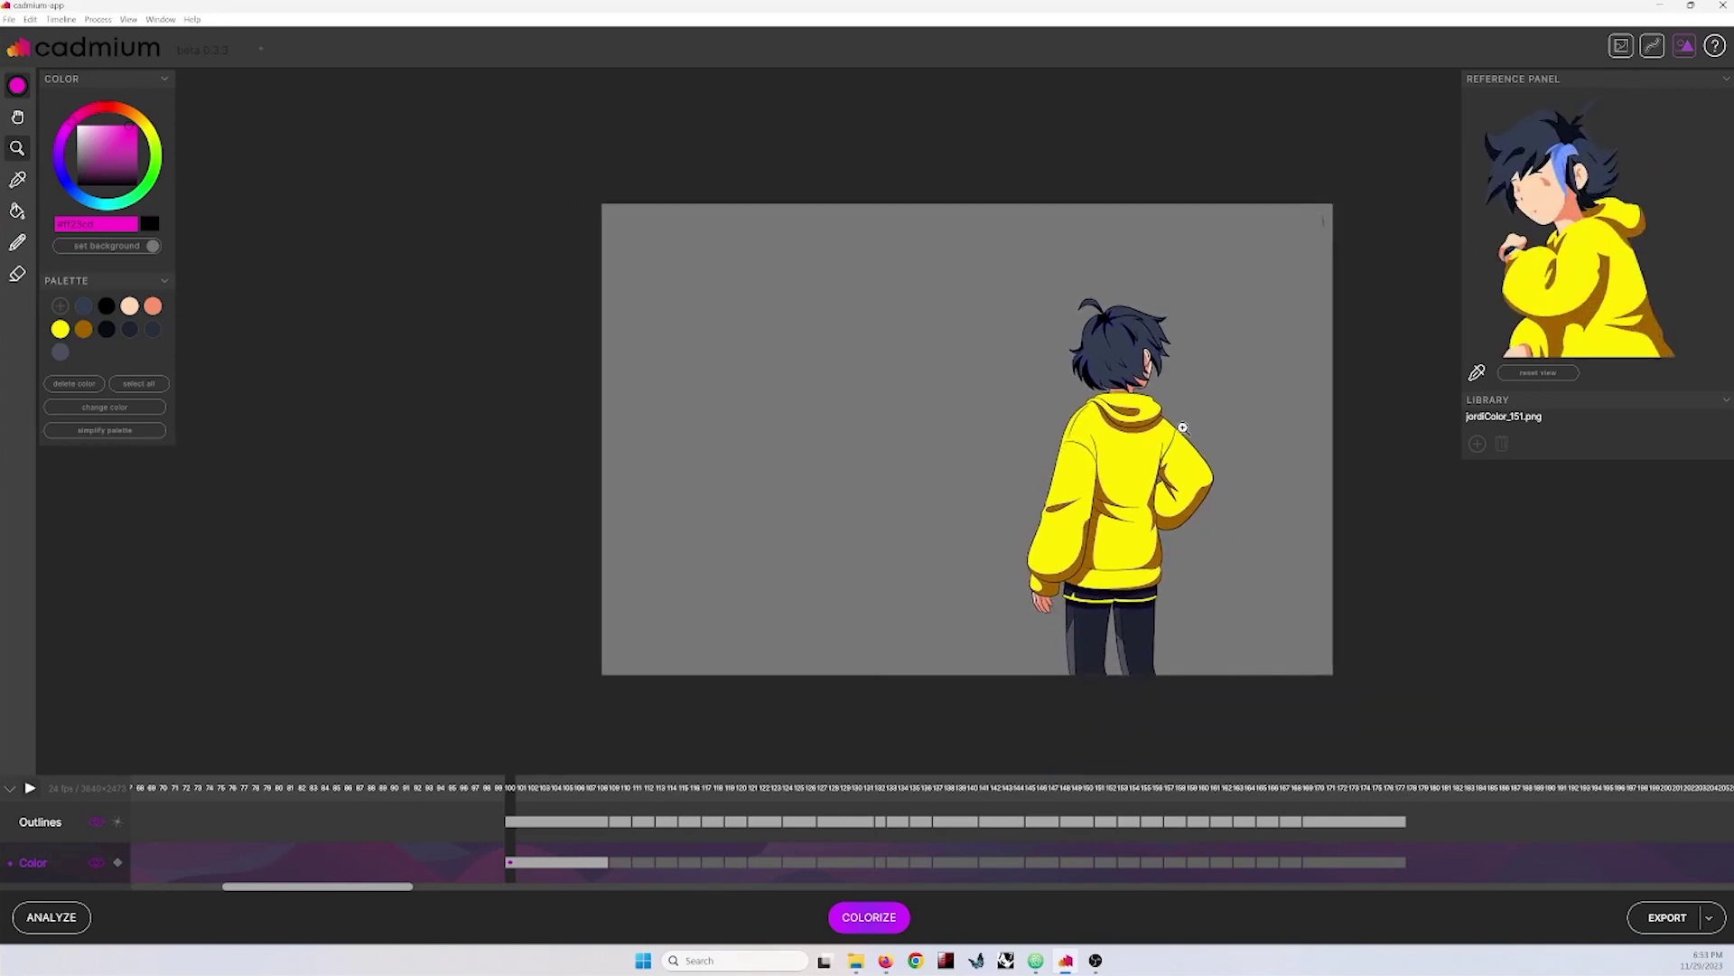
click(1681, 47)
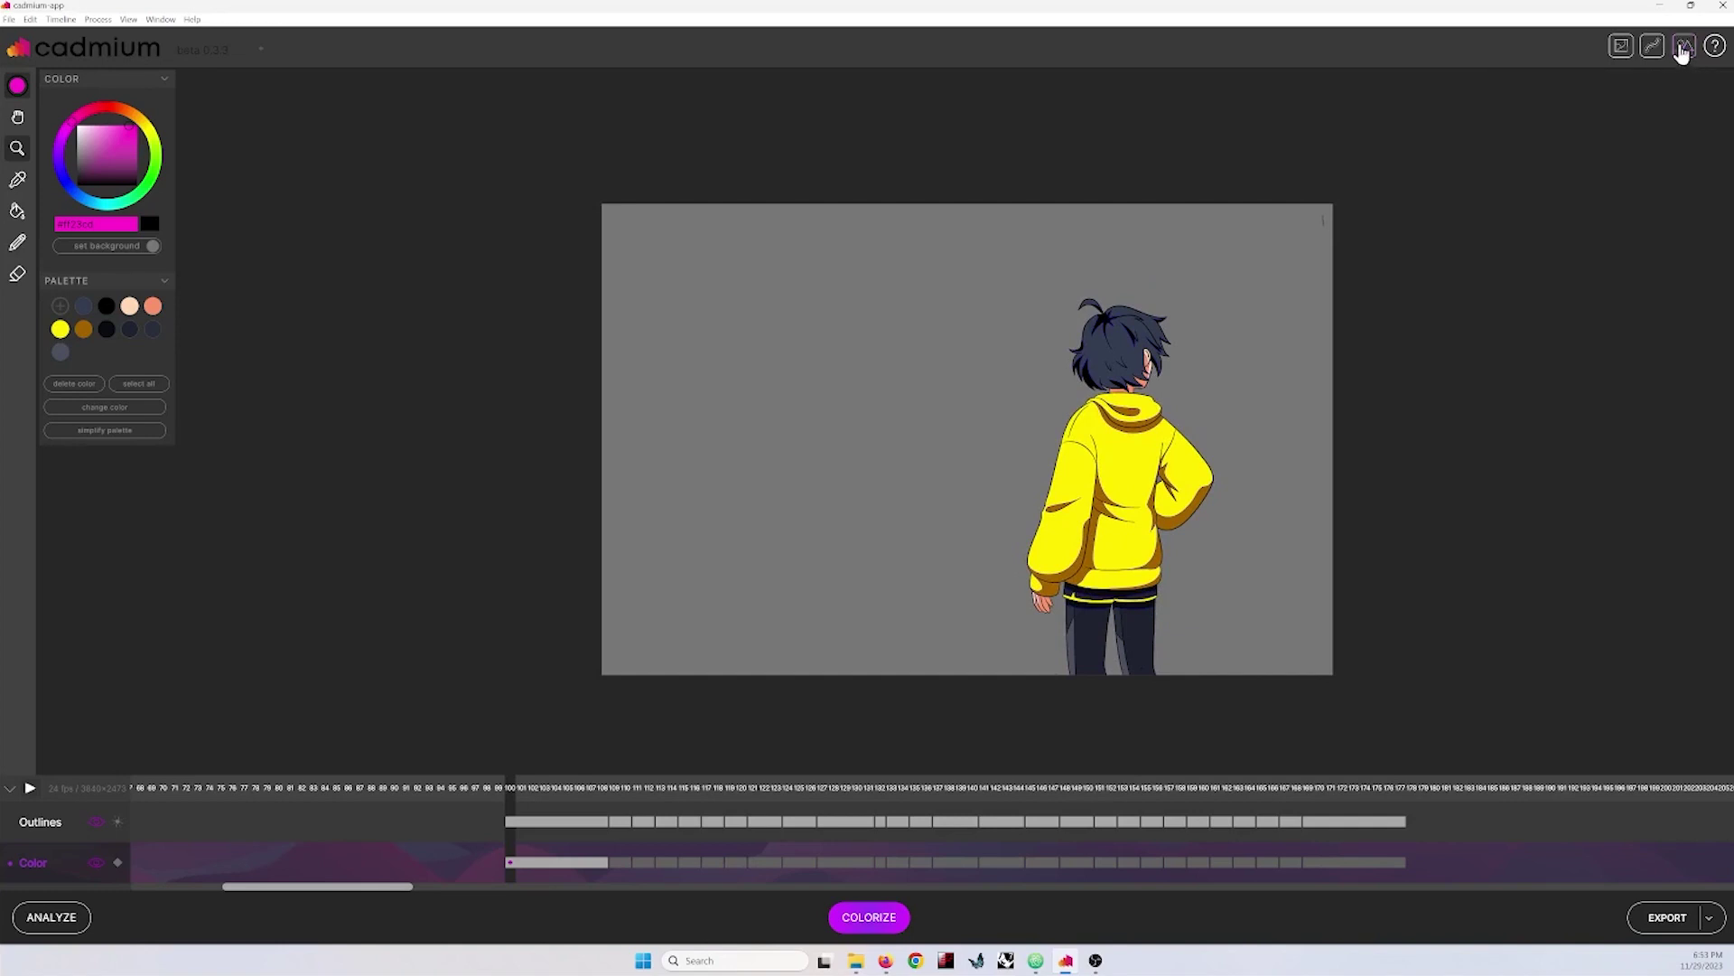
scroll(1161, 415, up, 2)
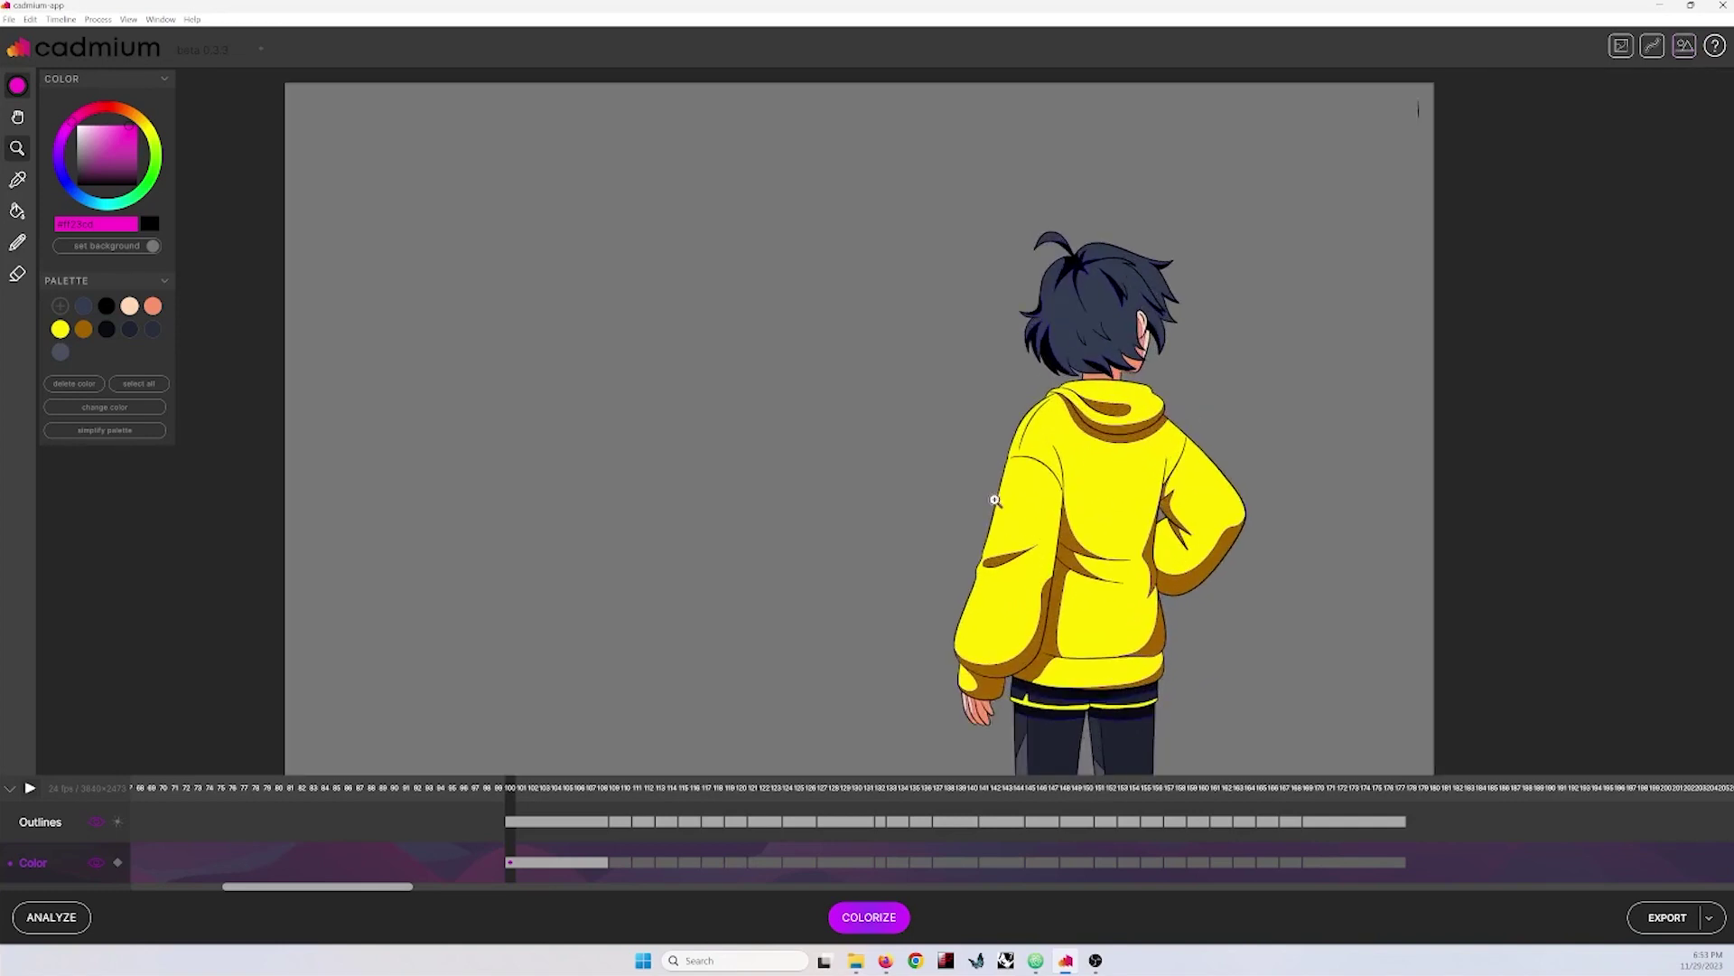
Step: Compare the coloured key with and without its line art by repeatedly hiding and showing the Outlines layer
click(96, 821)
click(96, 821)
scroll(1084, 415, up, 2)
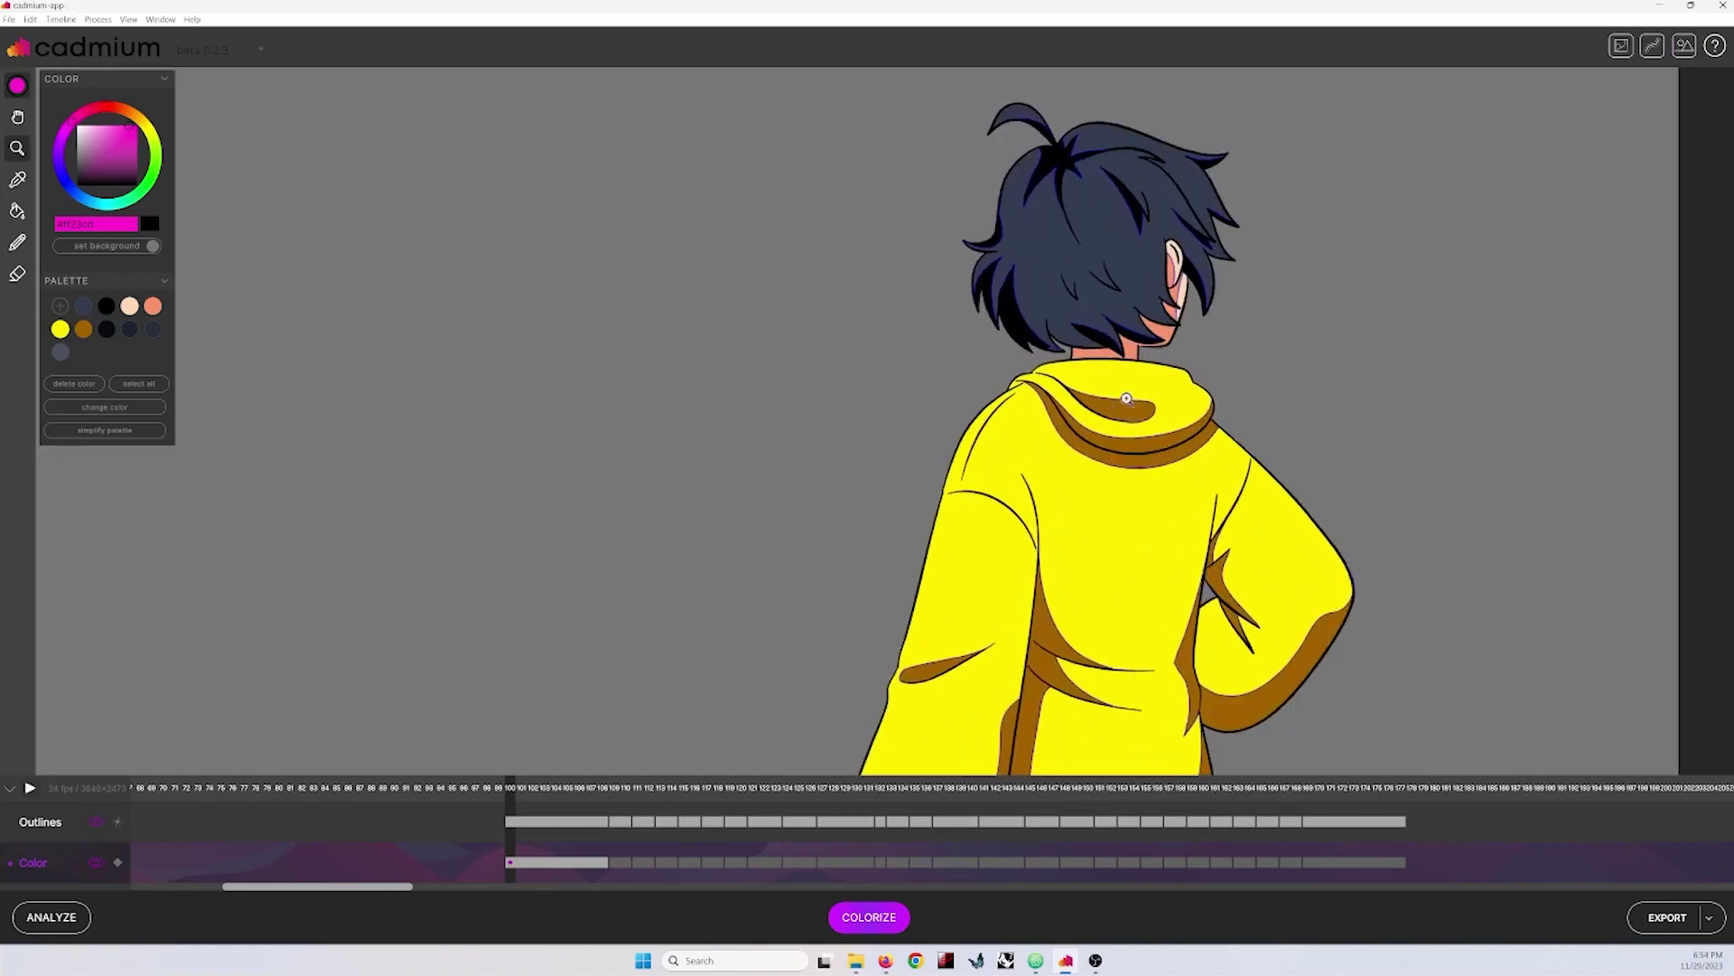
click(96, 821)
scroll(1124, 447, up, 3)
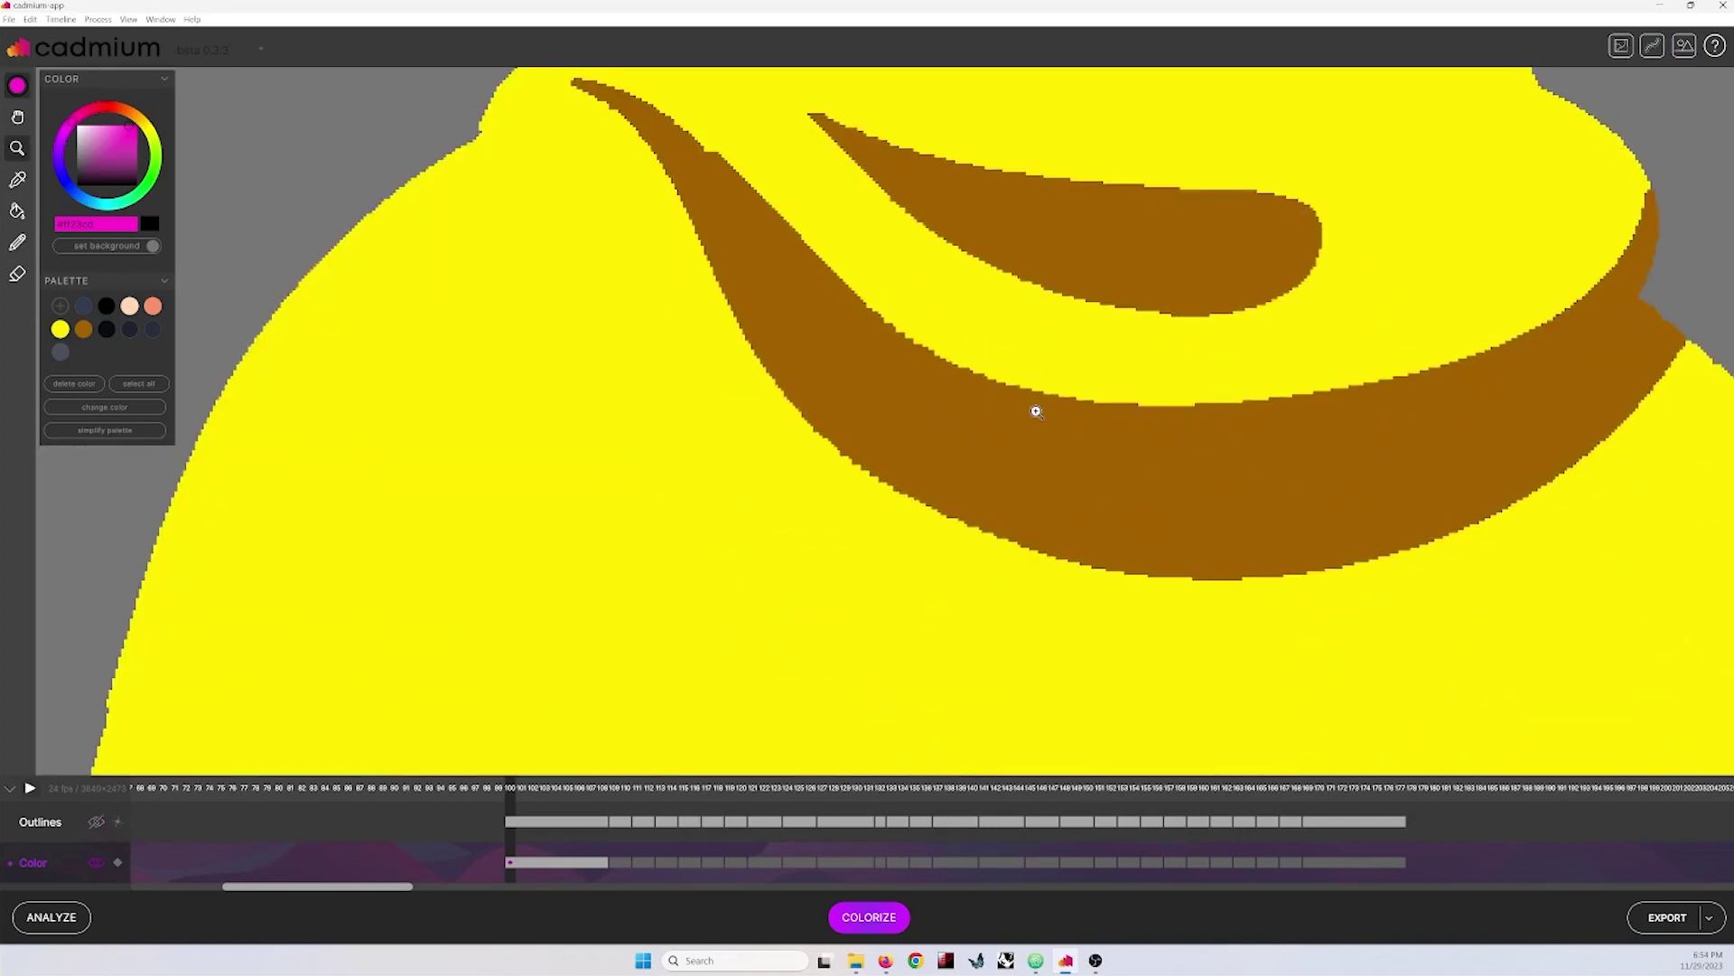
scroll(618, 521, down, 5)
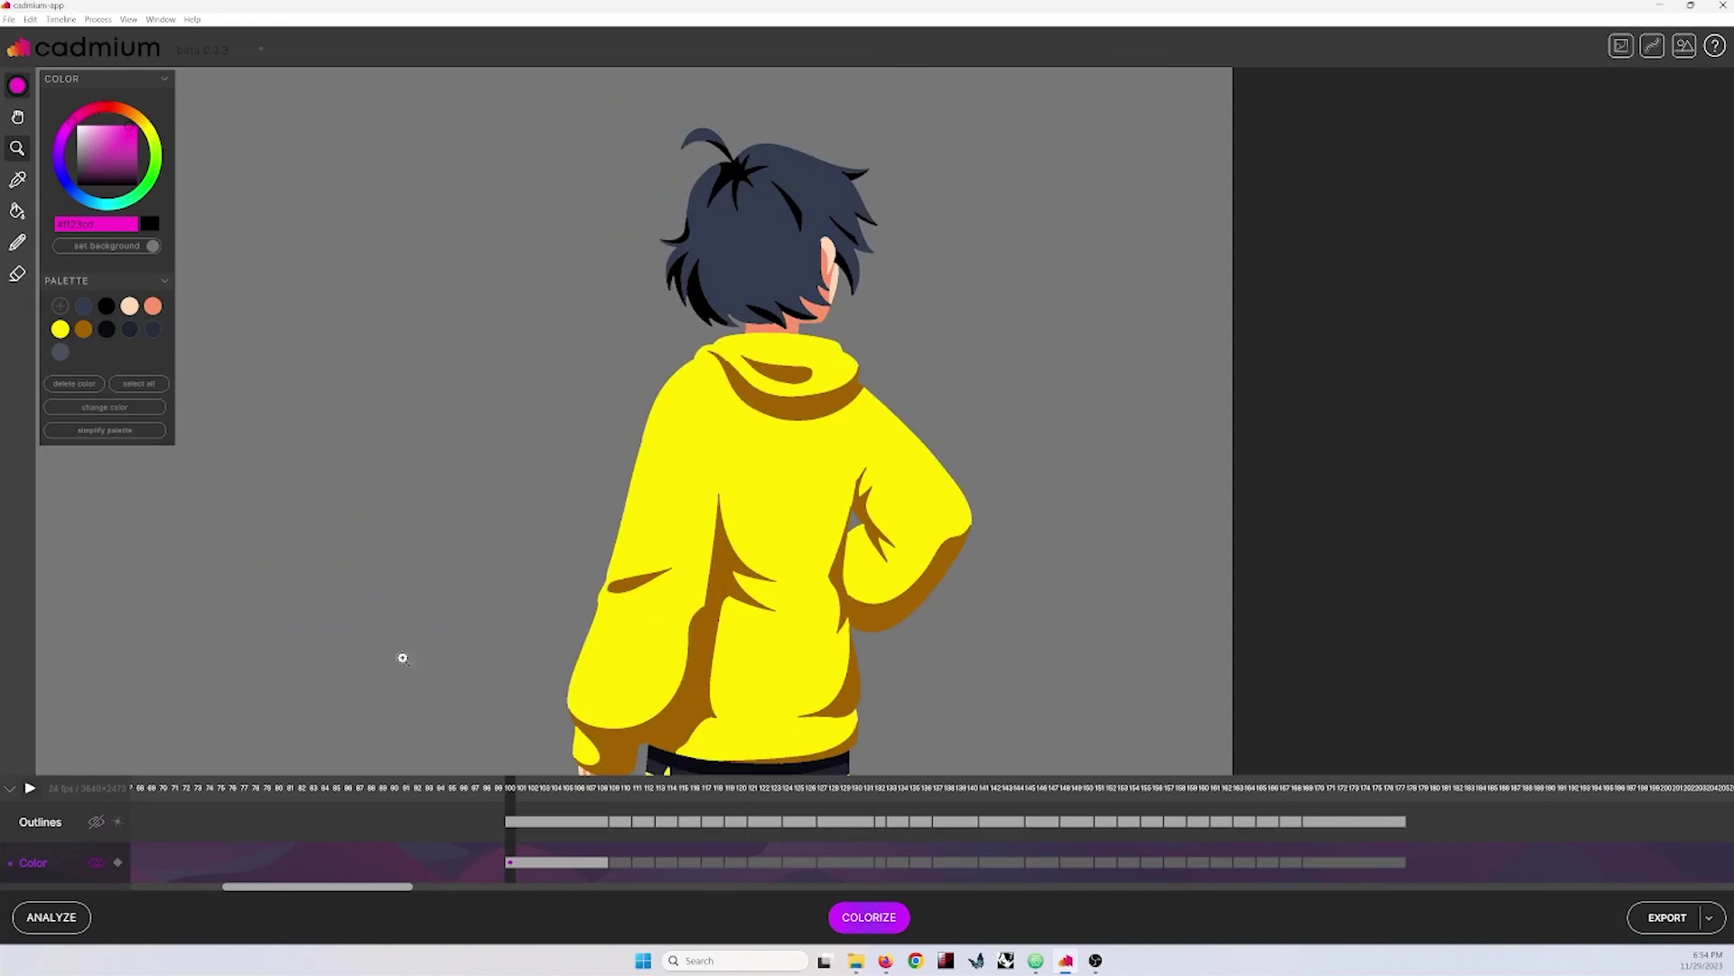
click(96, 821)
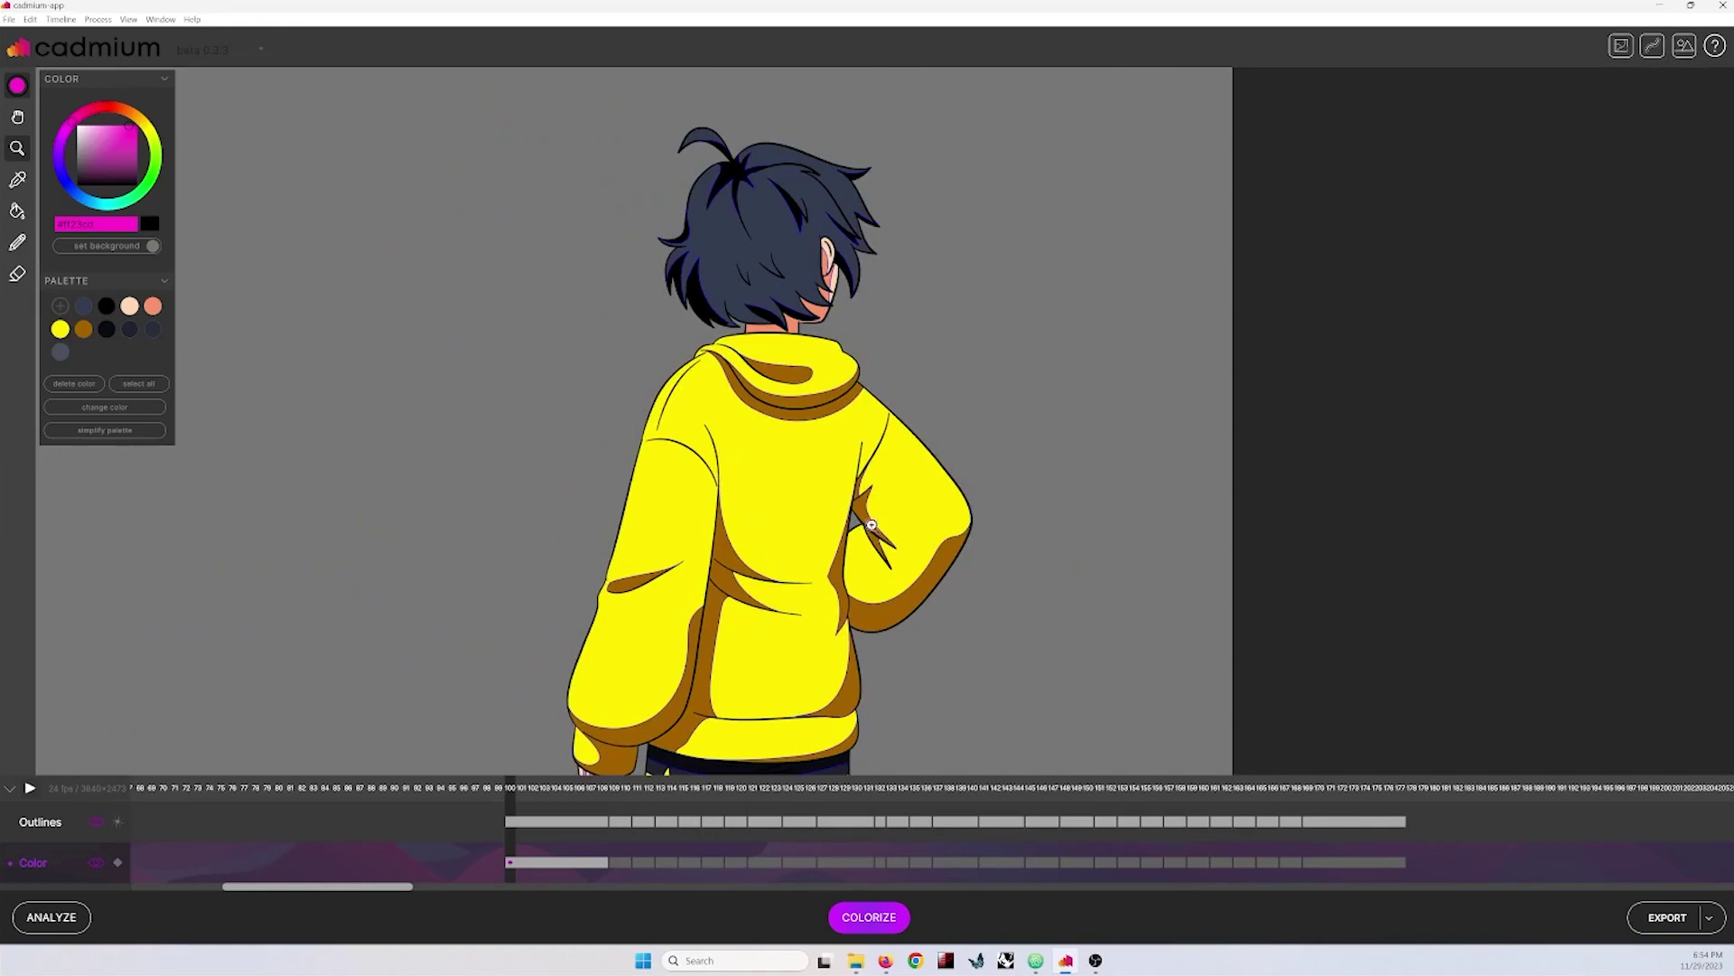
click(96, 822)
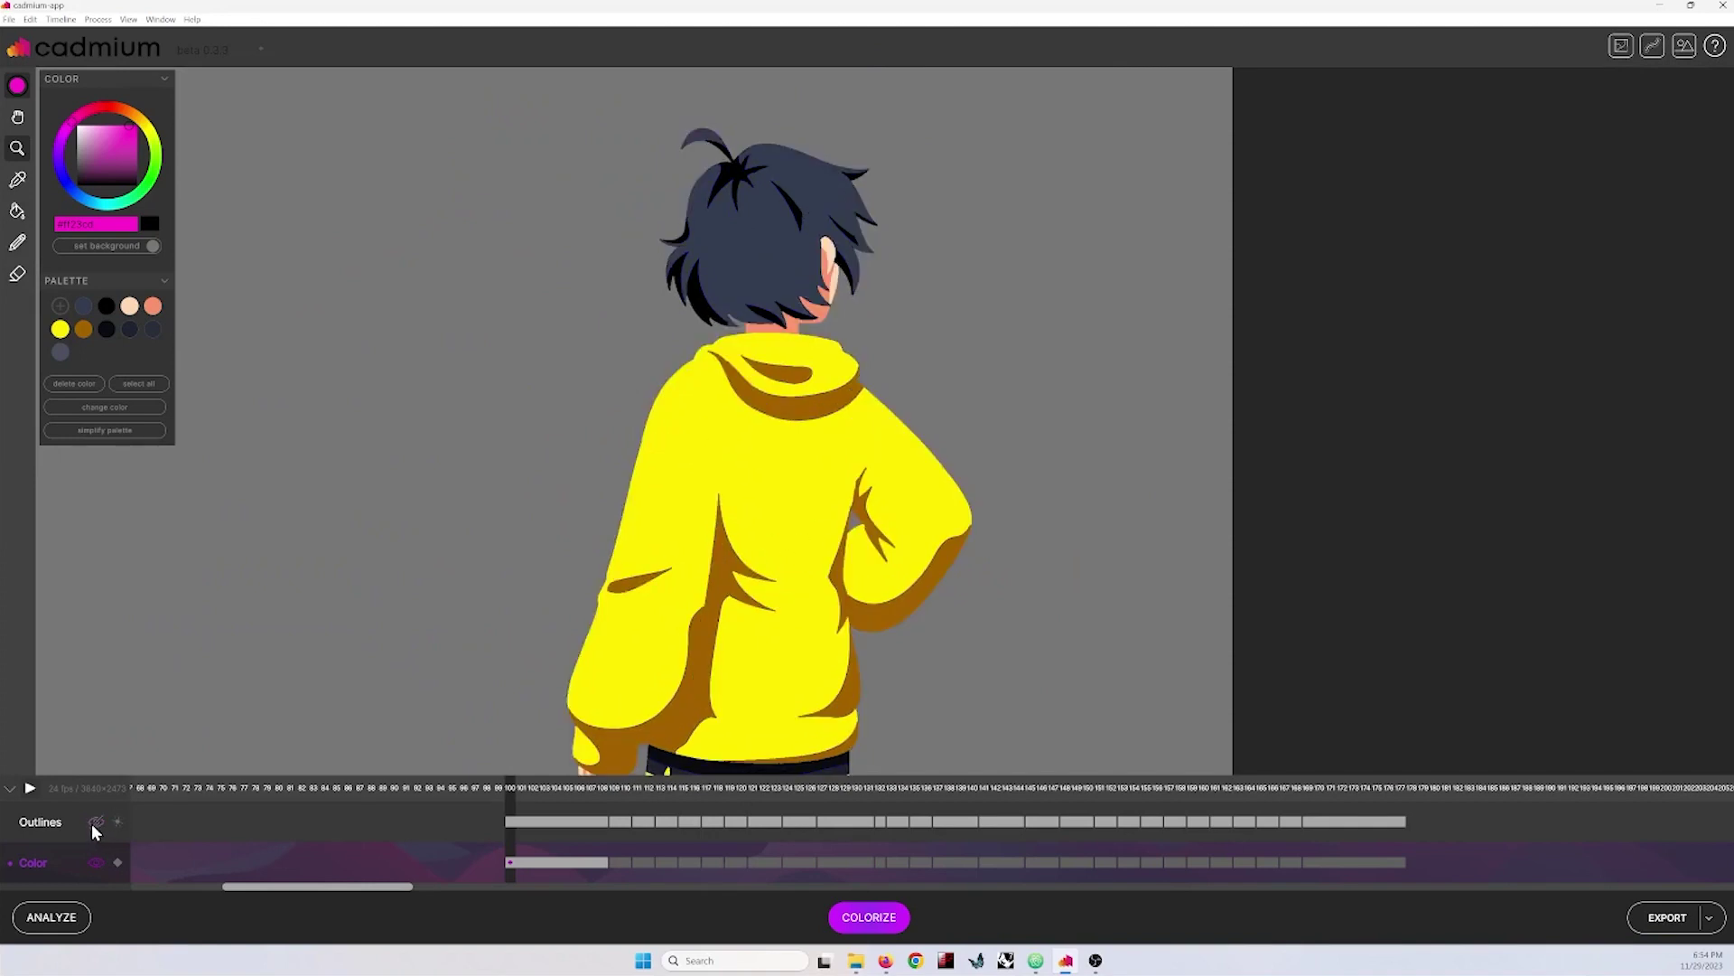
click(95, 823)
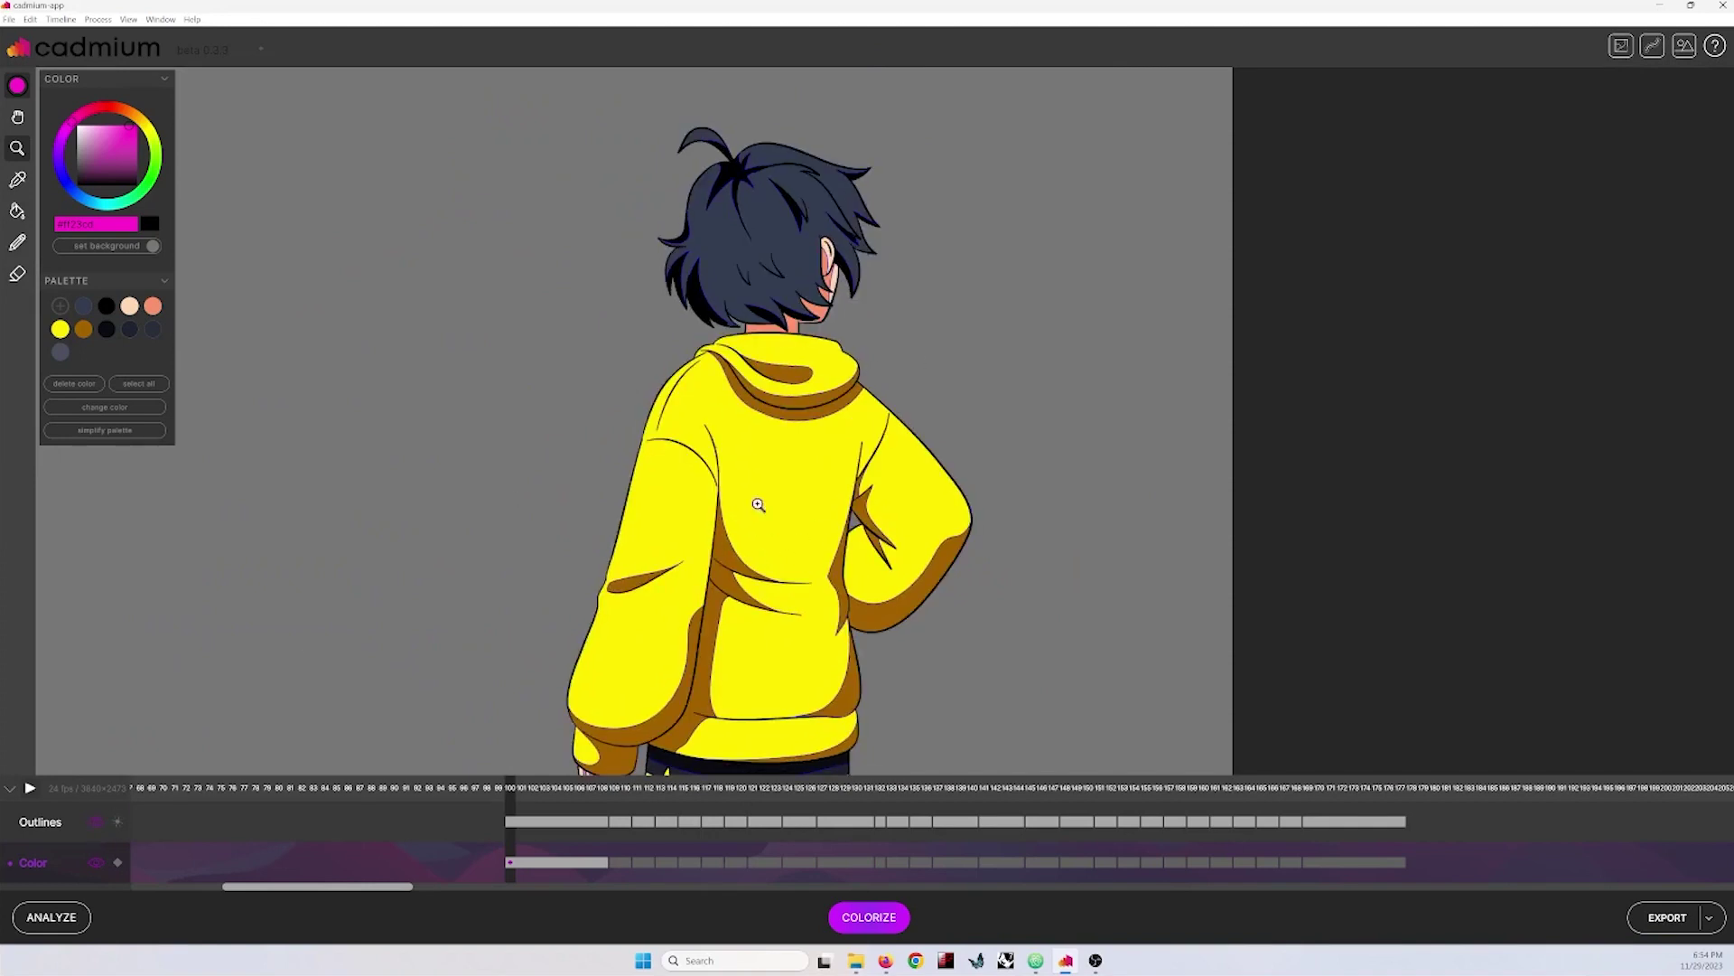
Step: Compare frame 100 with the next drawing, and examine the blue shadow lines on the coloured hoodie up close
key(Right)
scroll(950, 359, up, 1)
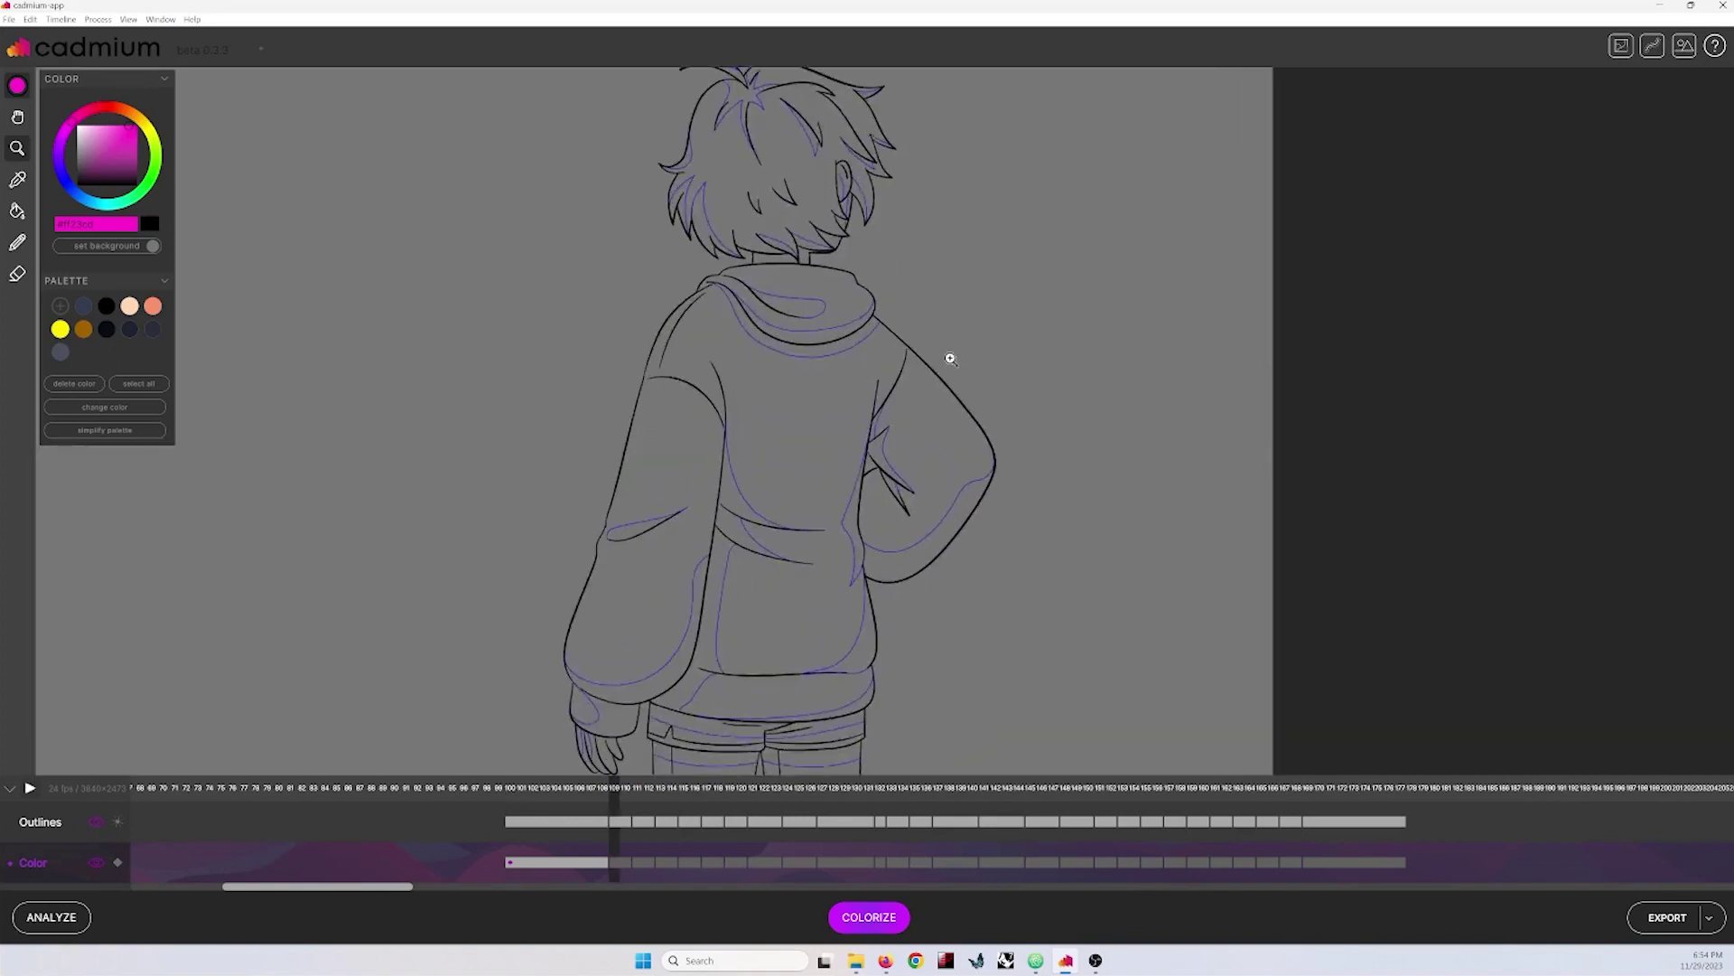
key(Left)
scroll(774, 476, up, 5)
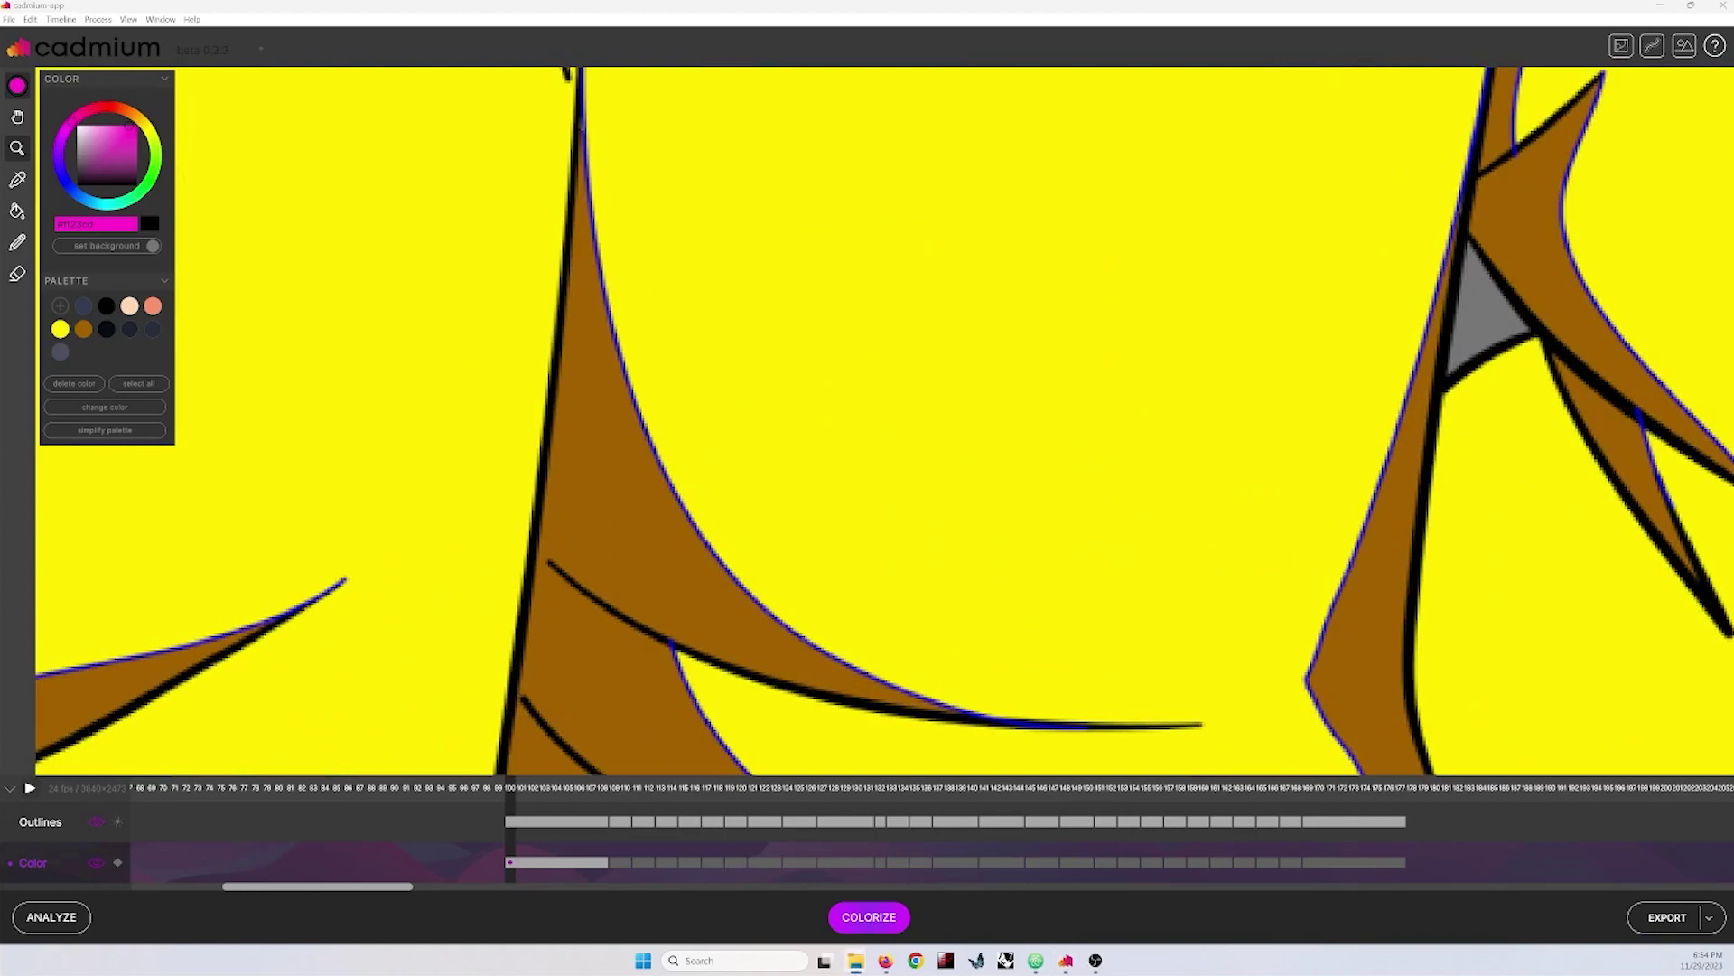
scroll(699, 389, down, 5)
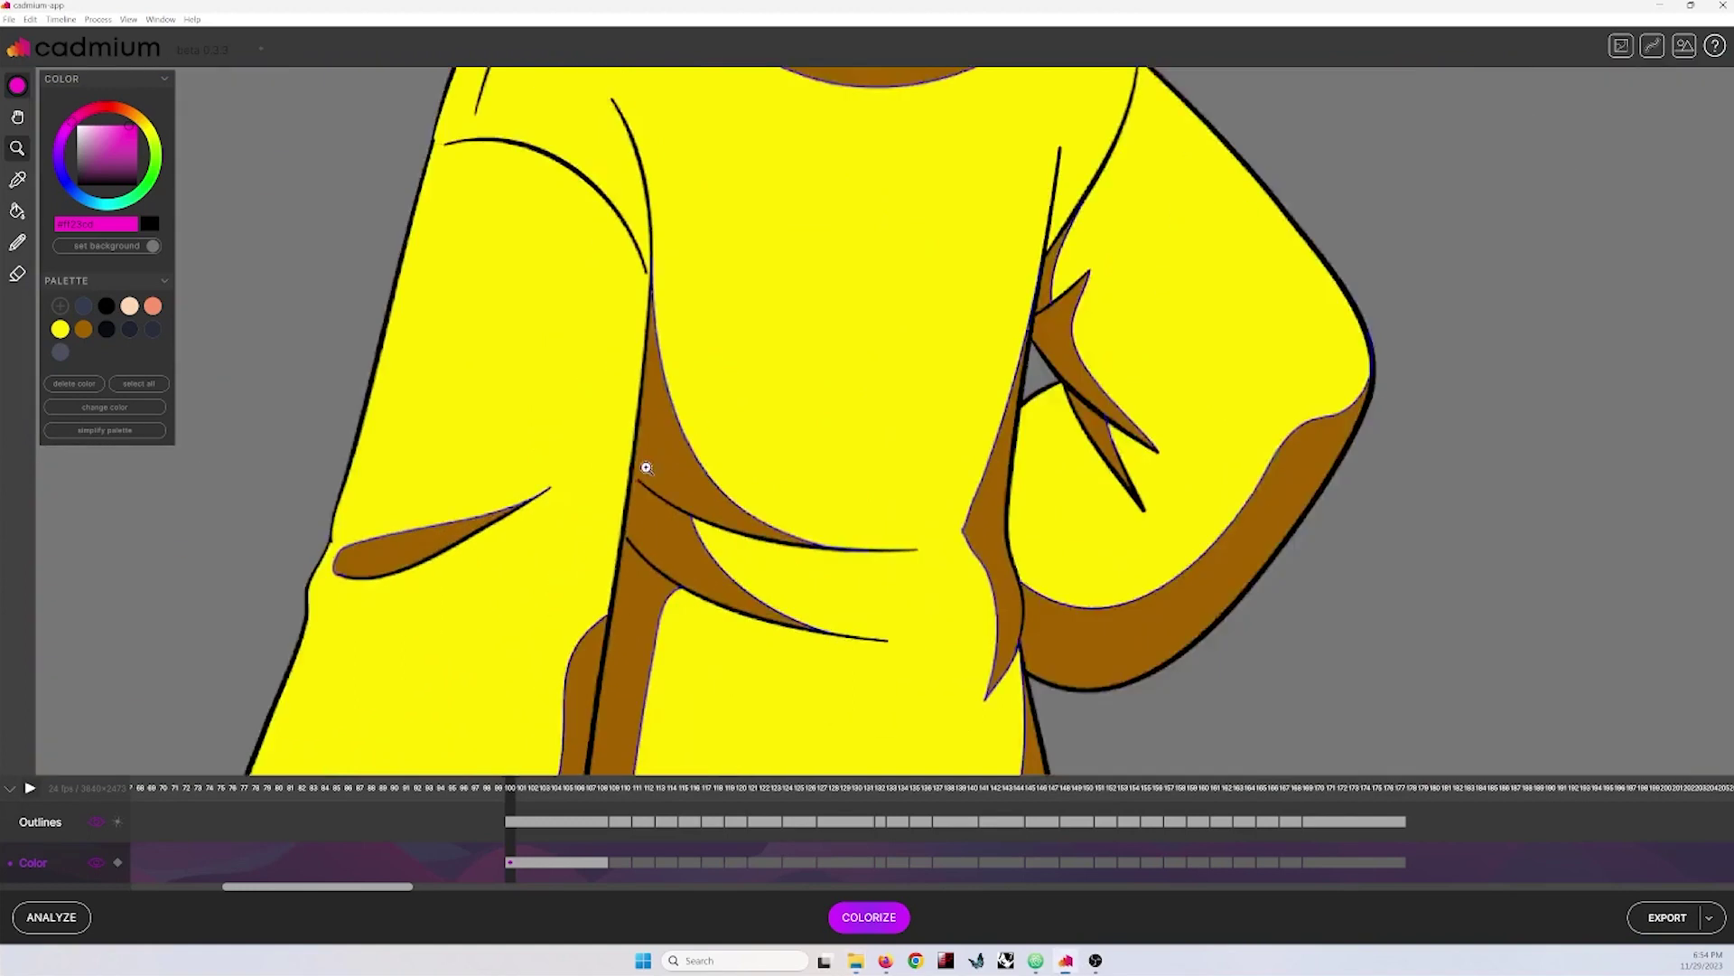
scroll(756, 284, down, 3)
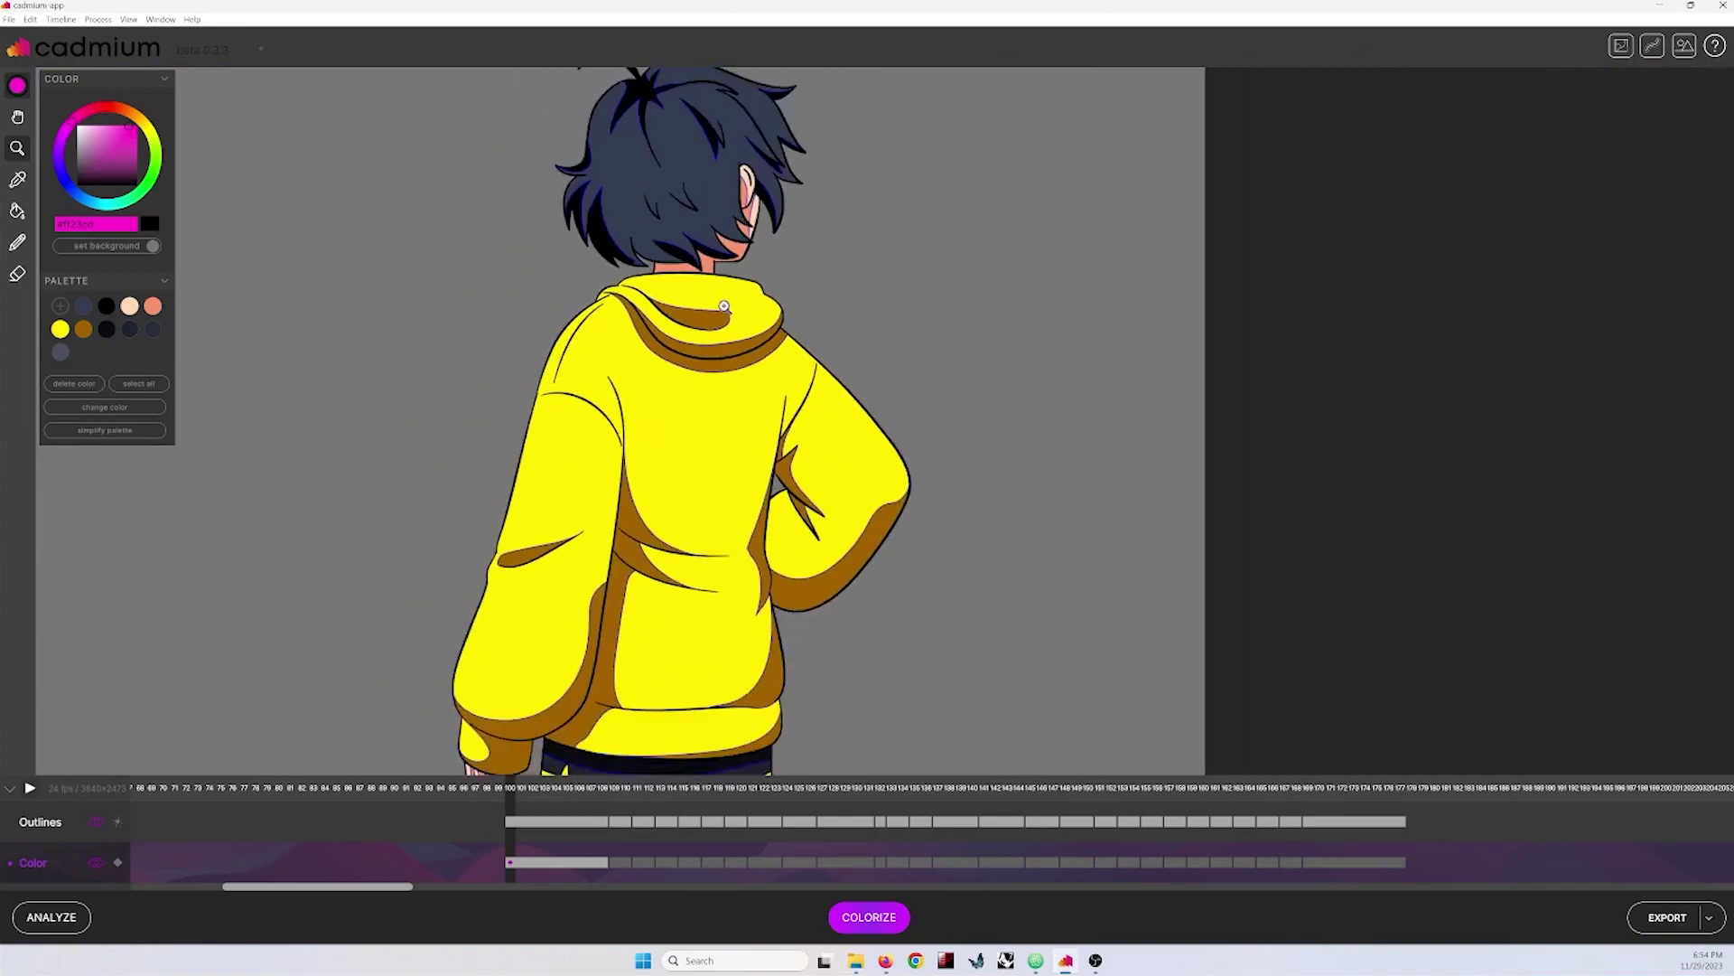
Step: Hide the Color layer and prepare the Pen on the Outlines layer to draw only within existing lines
click(44, 826)
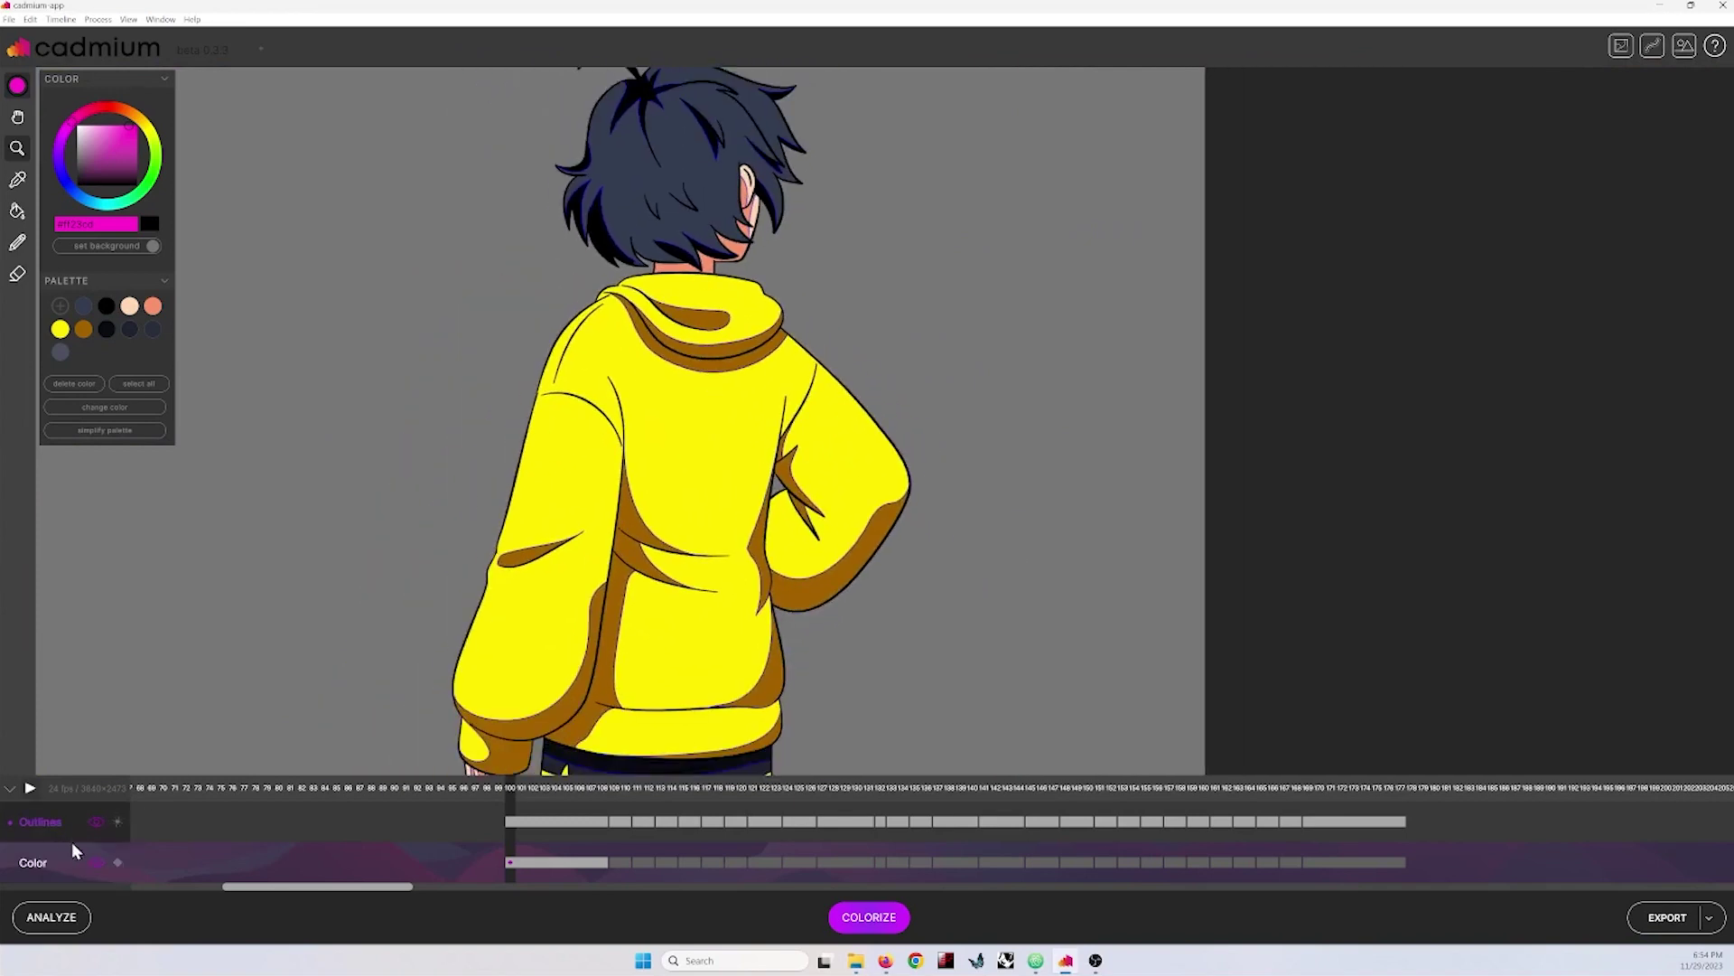
key(p)
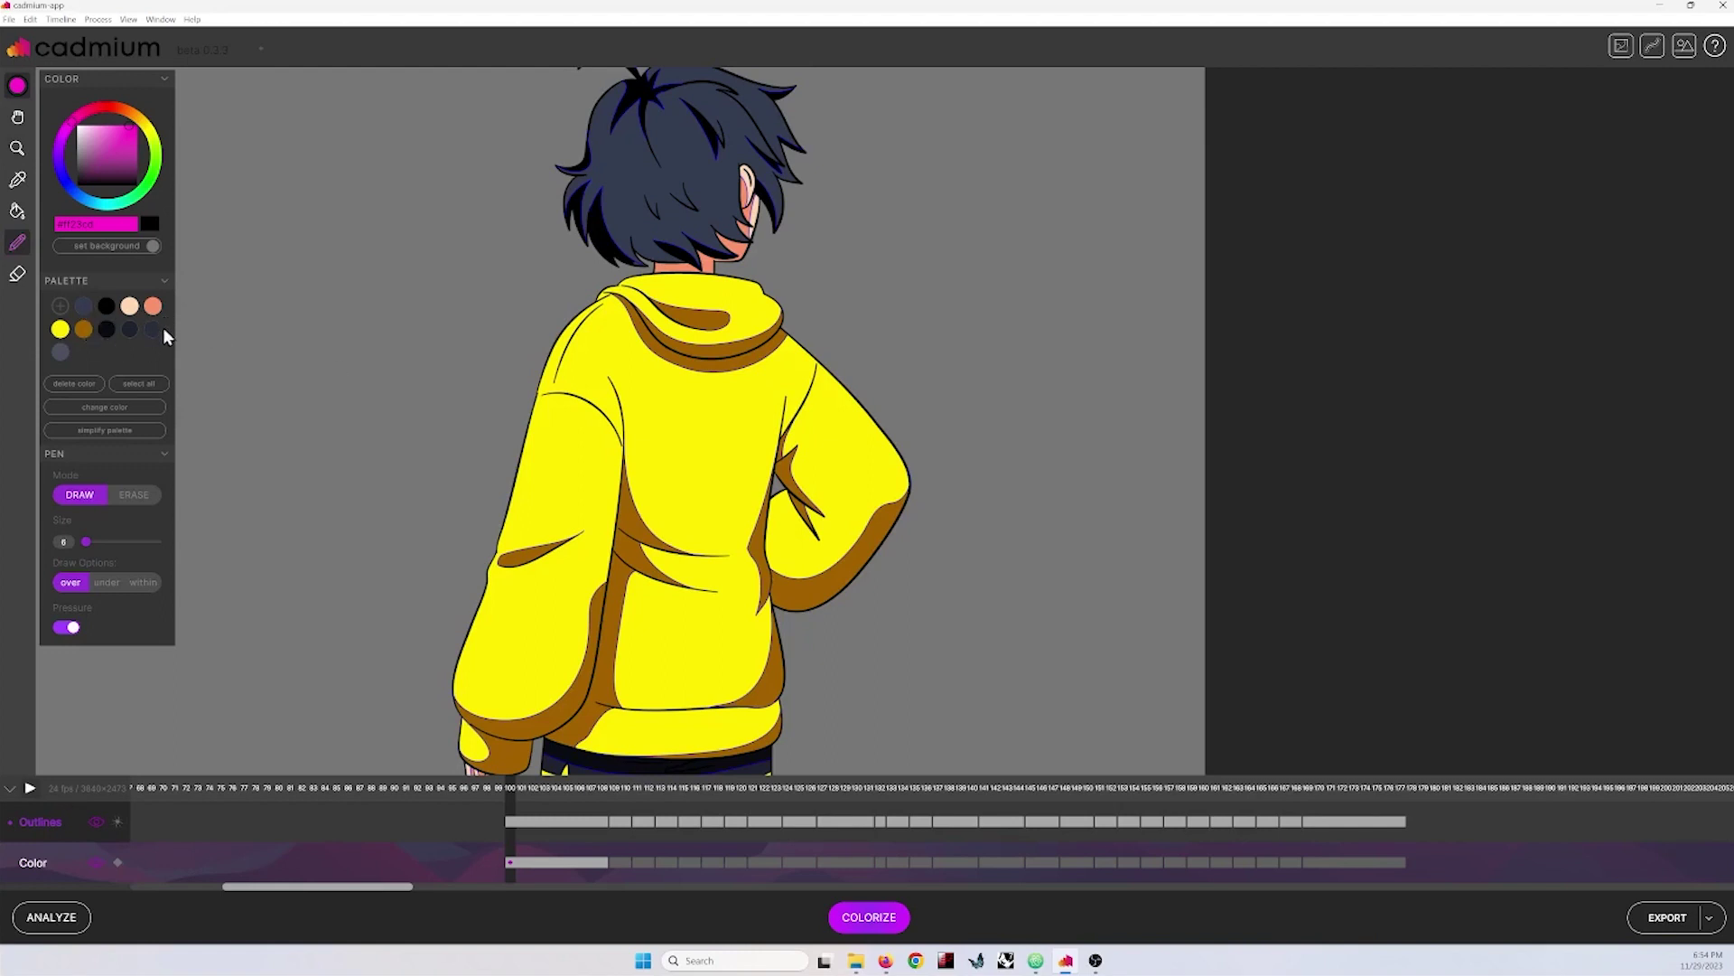
scroll(642, 234, up, 2)
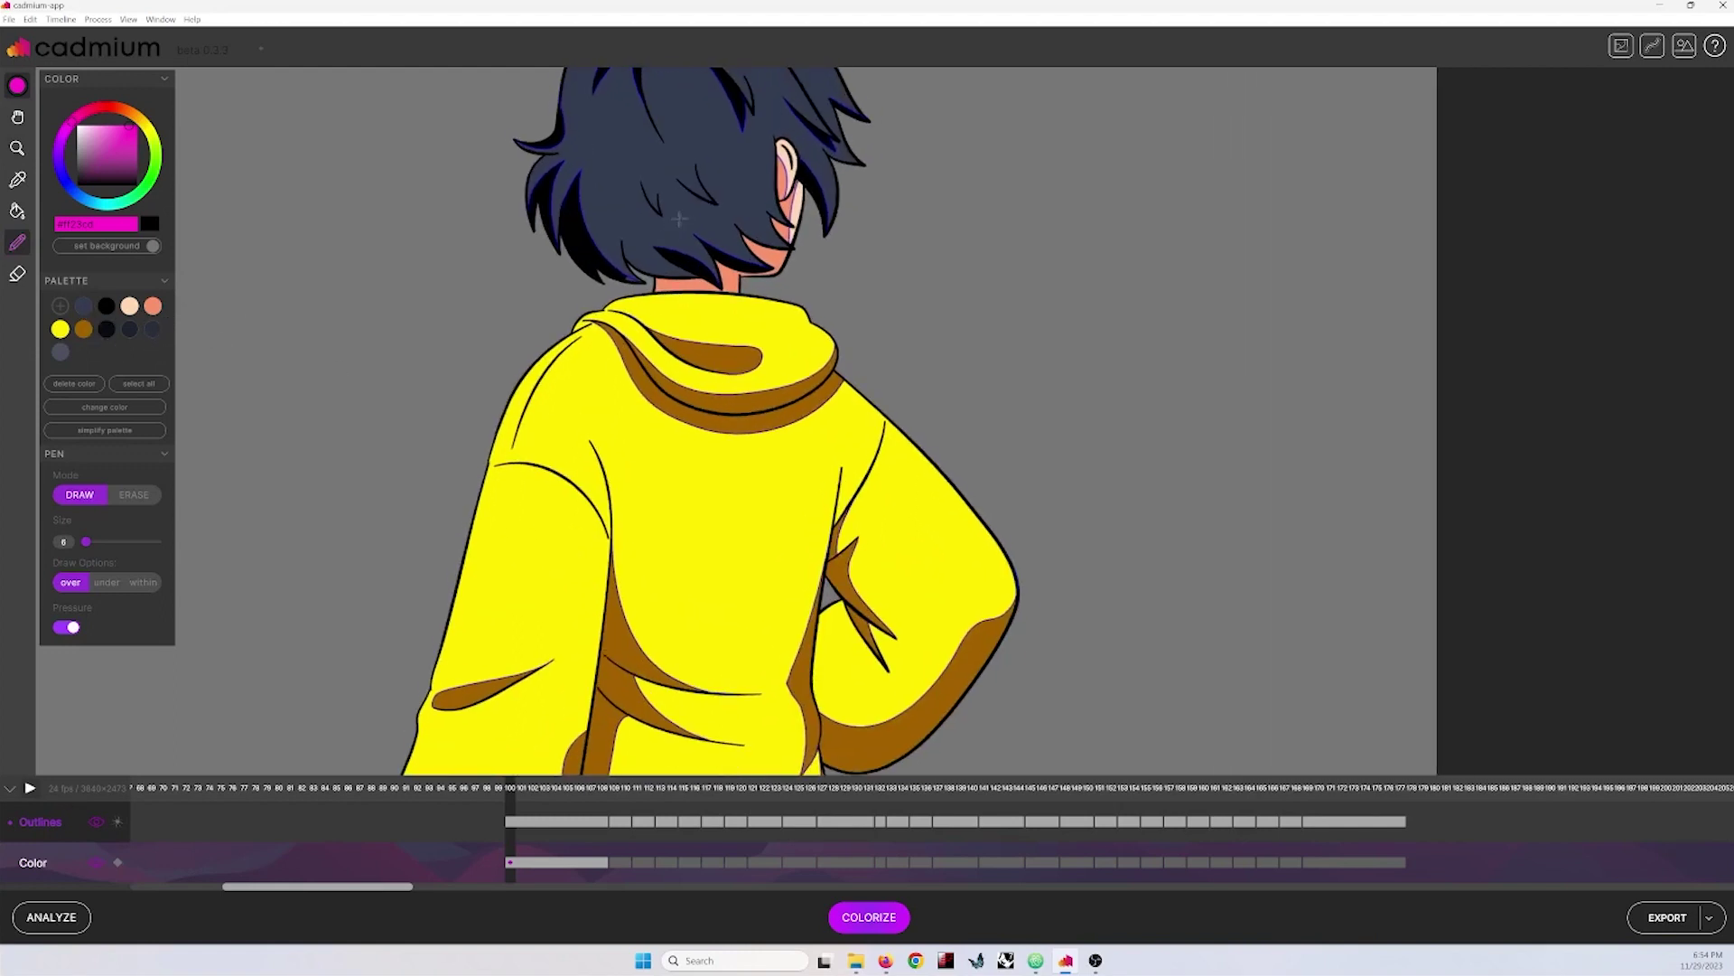
click(96, 862)
scroll(640, 237, up, 3)
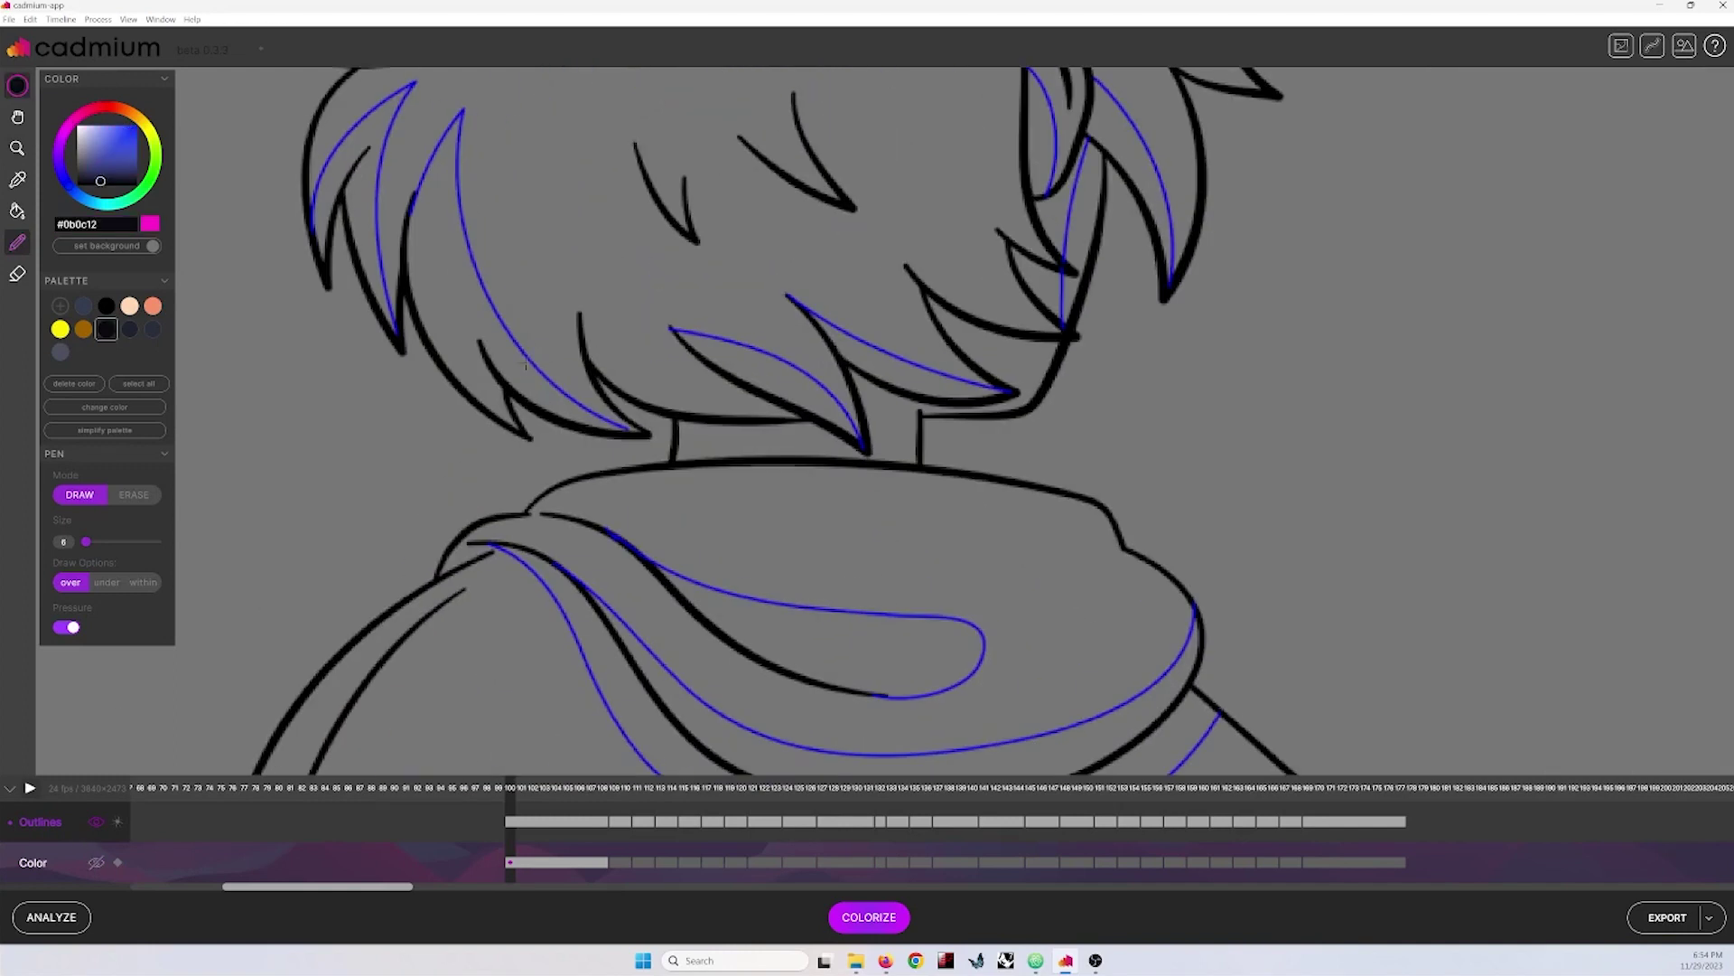
click(143, 582)
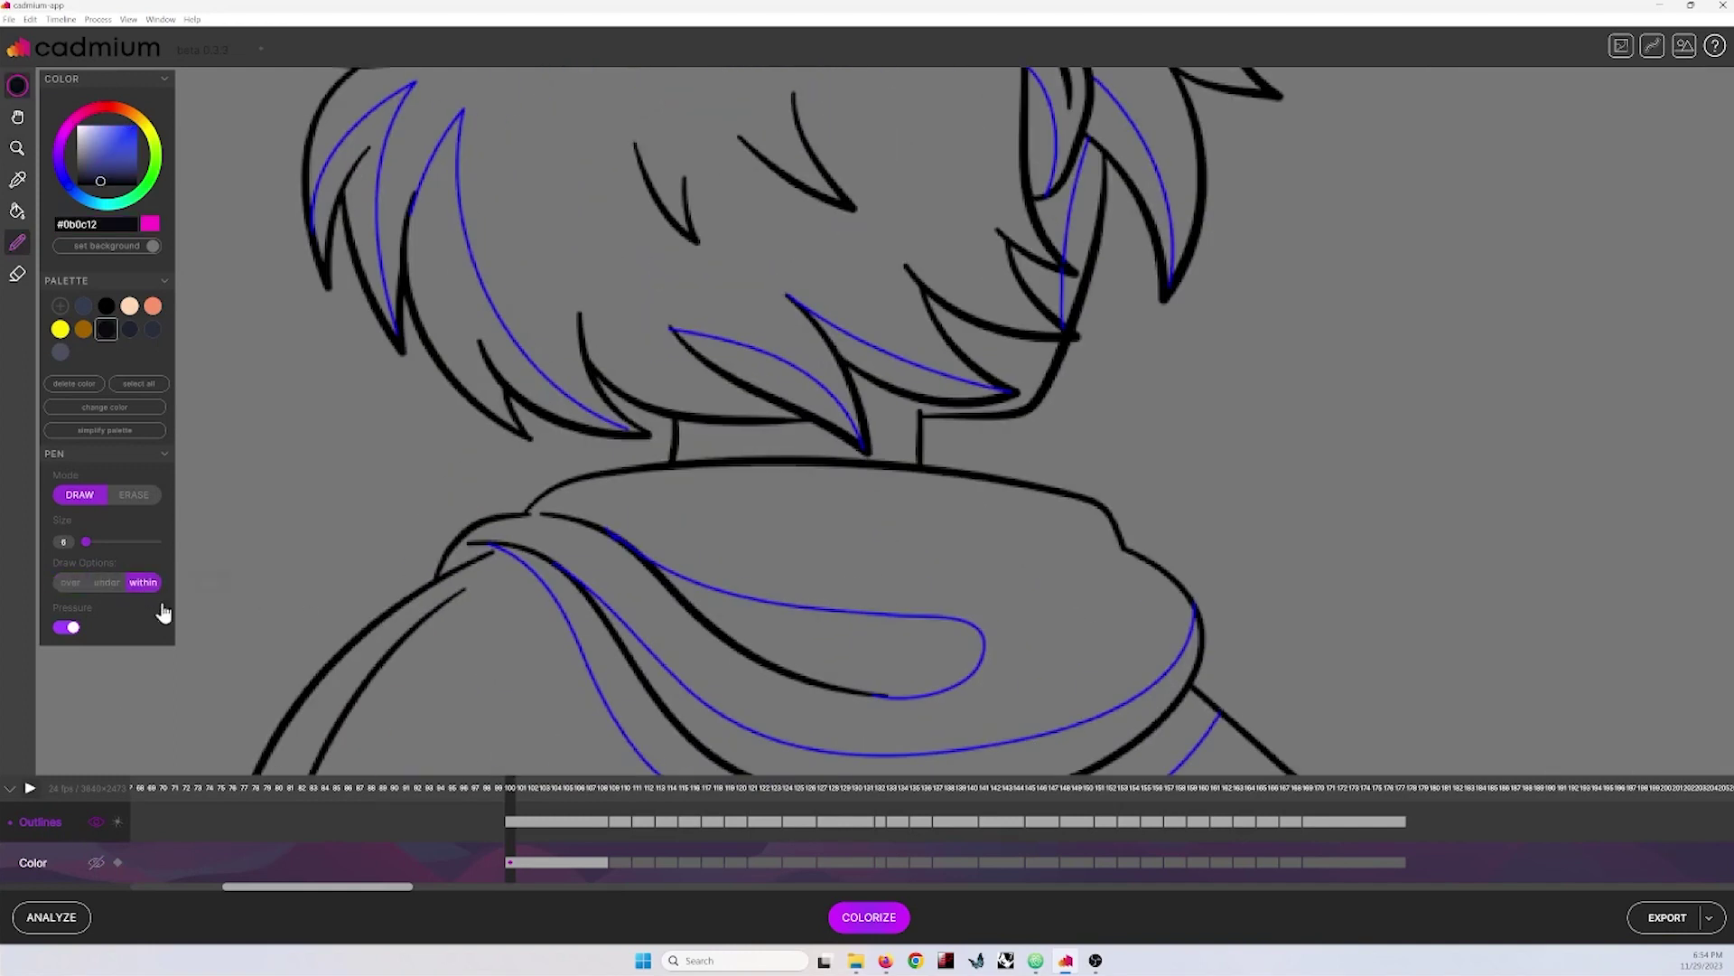
Step: Try to recolour the blue shadow line at the back of the hair in pink, and undo the strokes
click(111, 141)
mouse_move(491, 305)
mouse_down()
mouse_move(526, 307)
mouse_move(564, 394)
mouse_move(458, 150)
mouse_move(421, 170)
mouse_up()
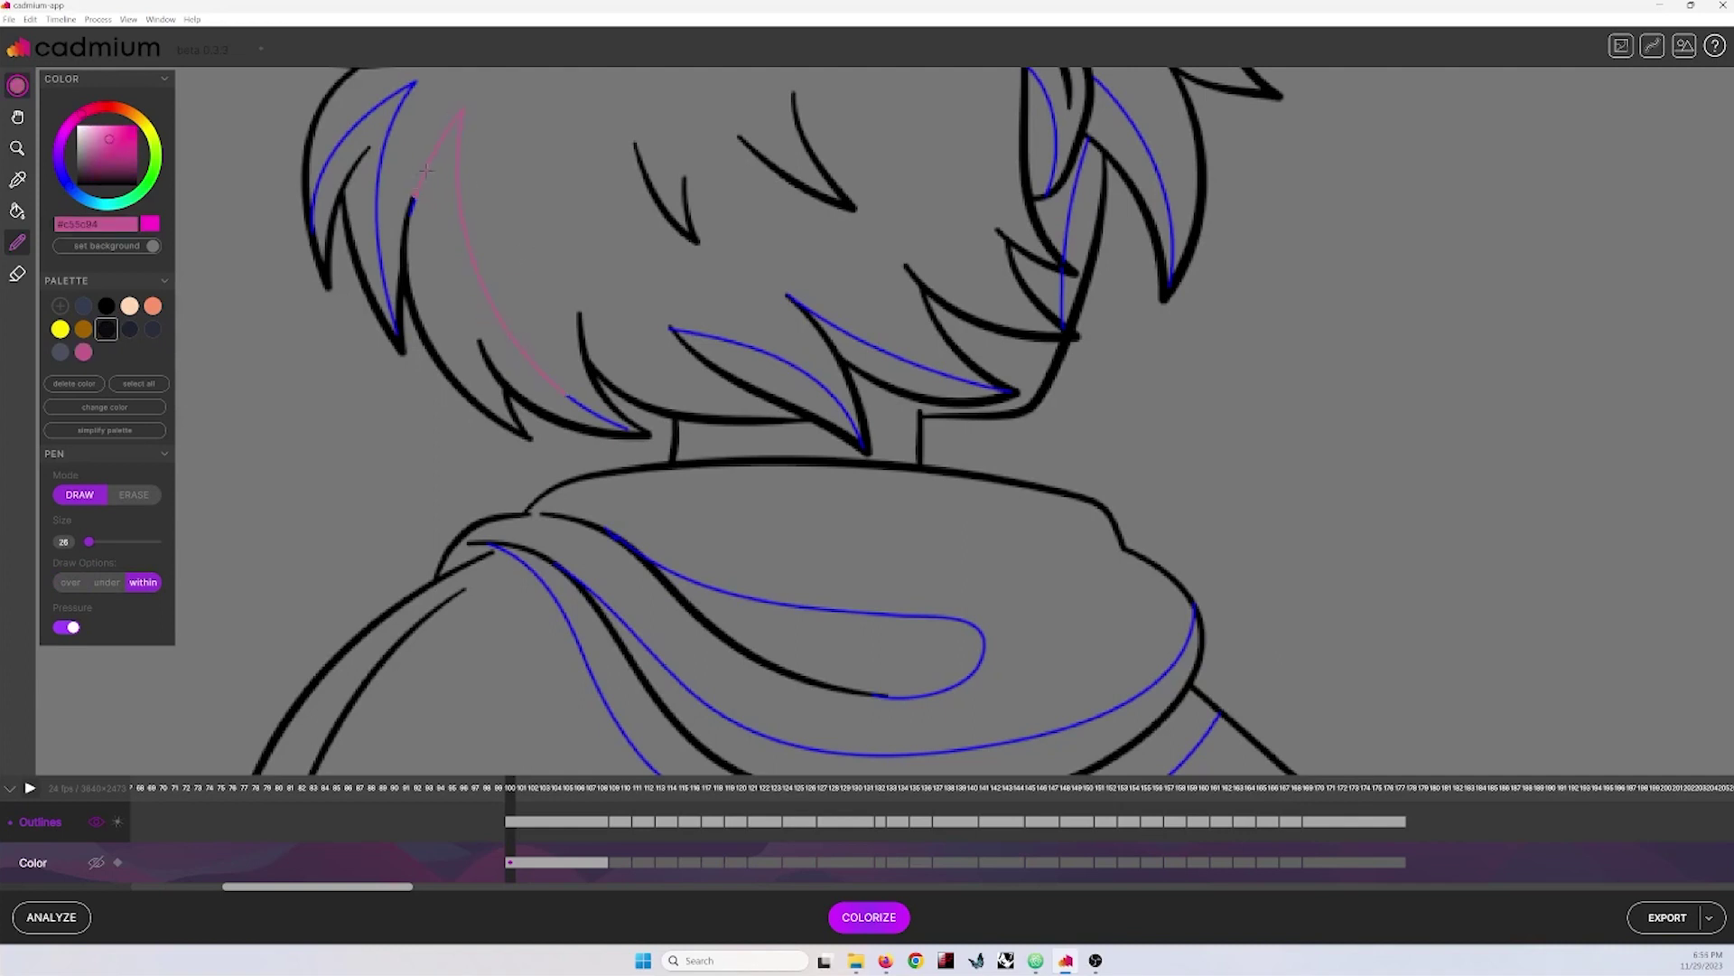
drag(616, 410, 567, 372)
scroll(609, 409, down, 2)
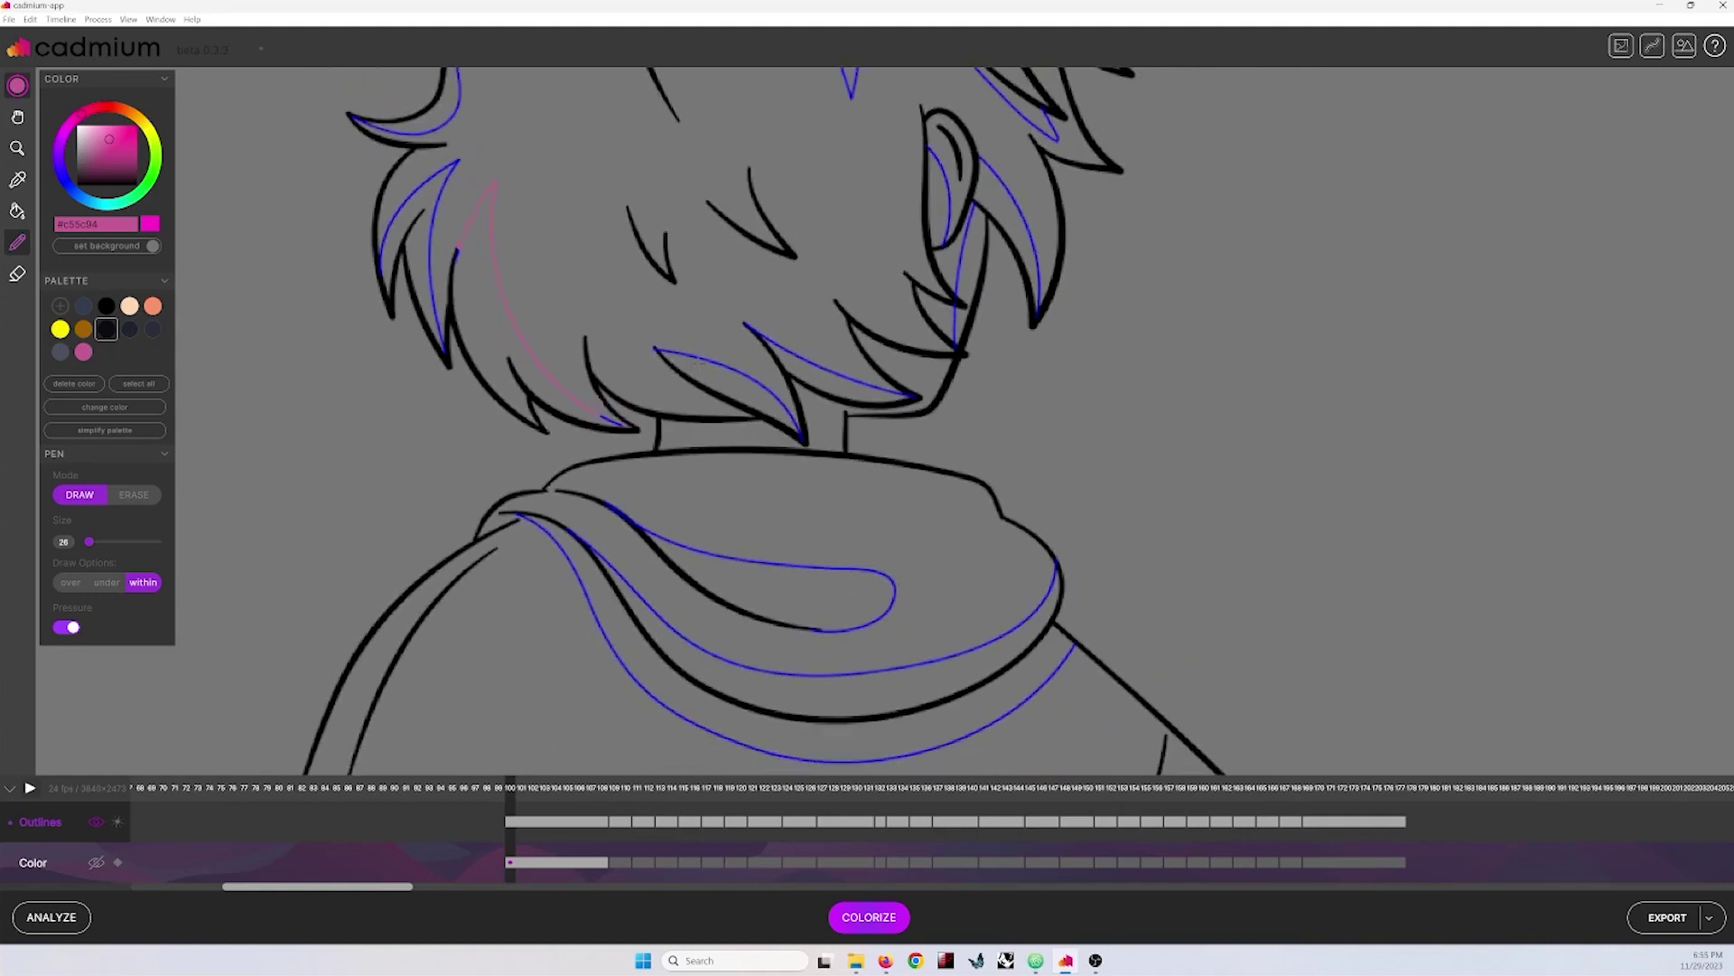
key(ctrl+z)
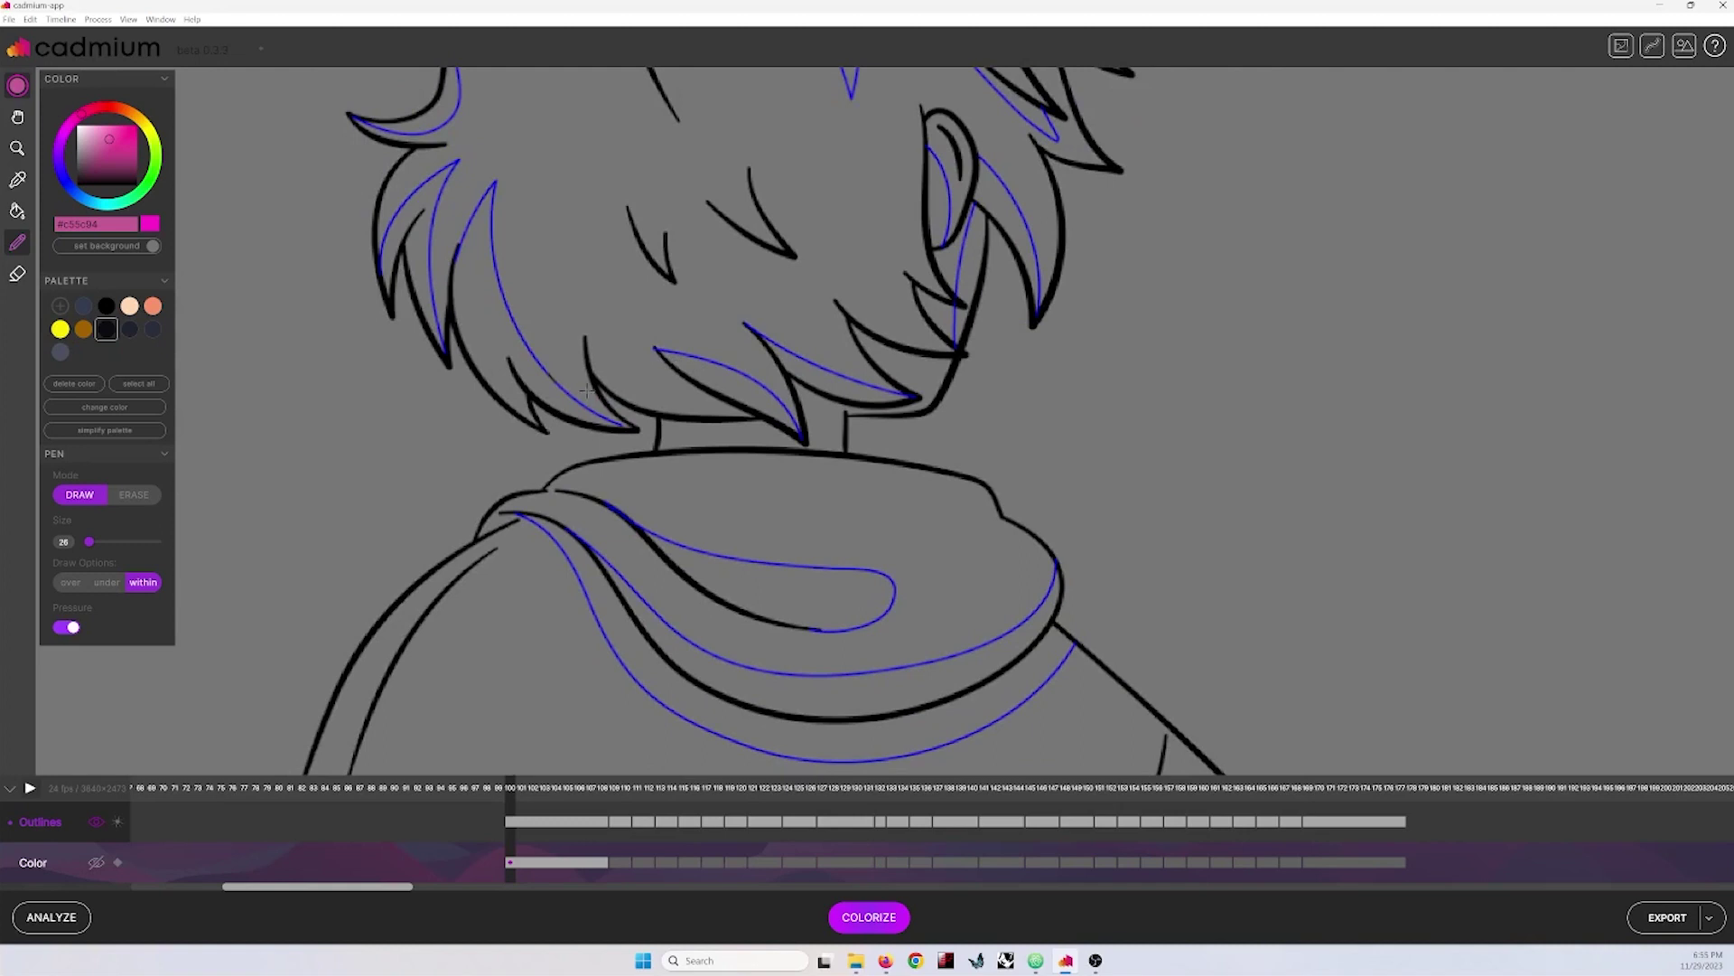
Step: Enable line colorization, accept the experimental-feature warning, and set the pen size to 32
click(1652, 49)
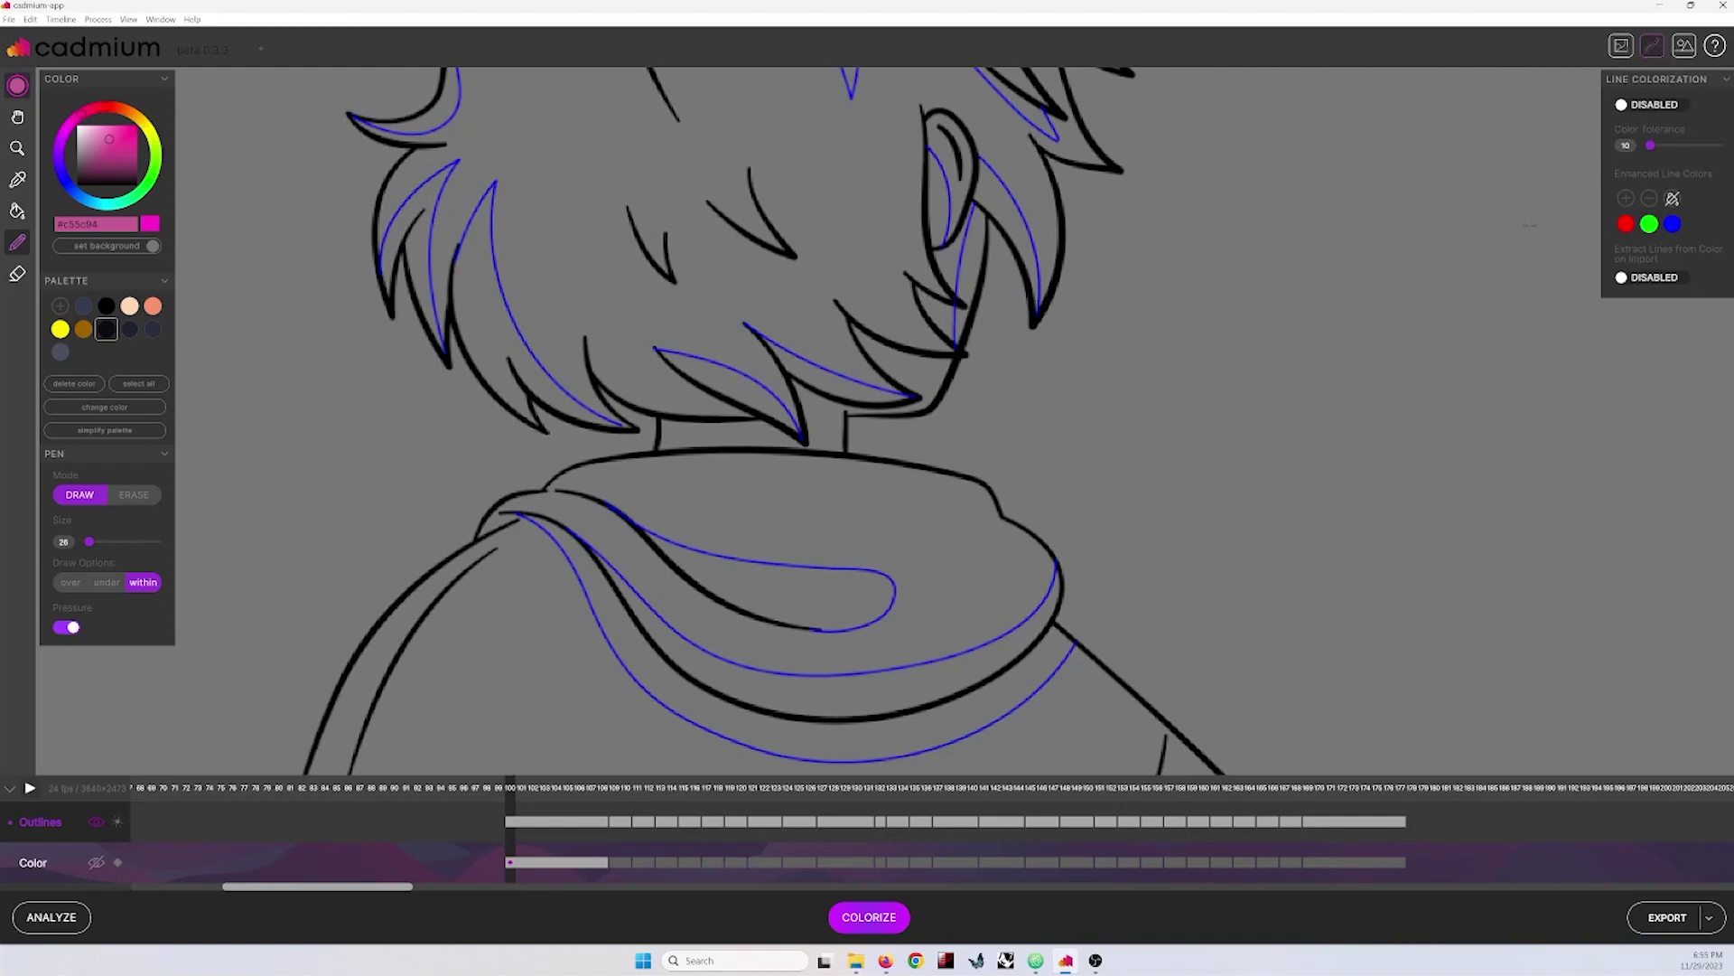
click(1654, 105)
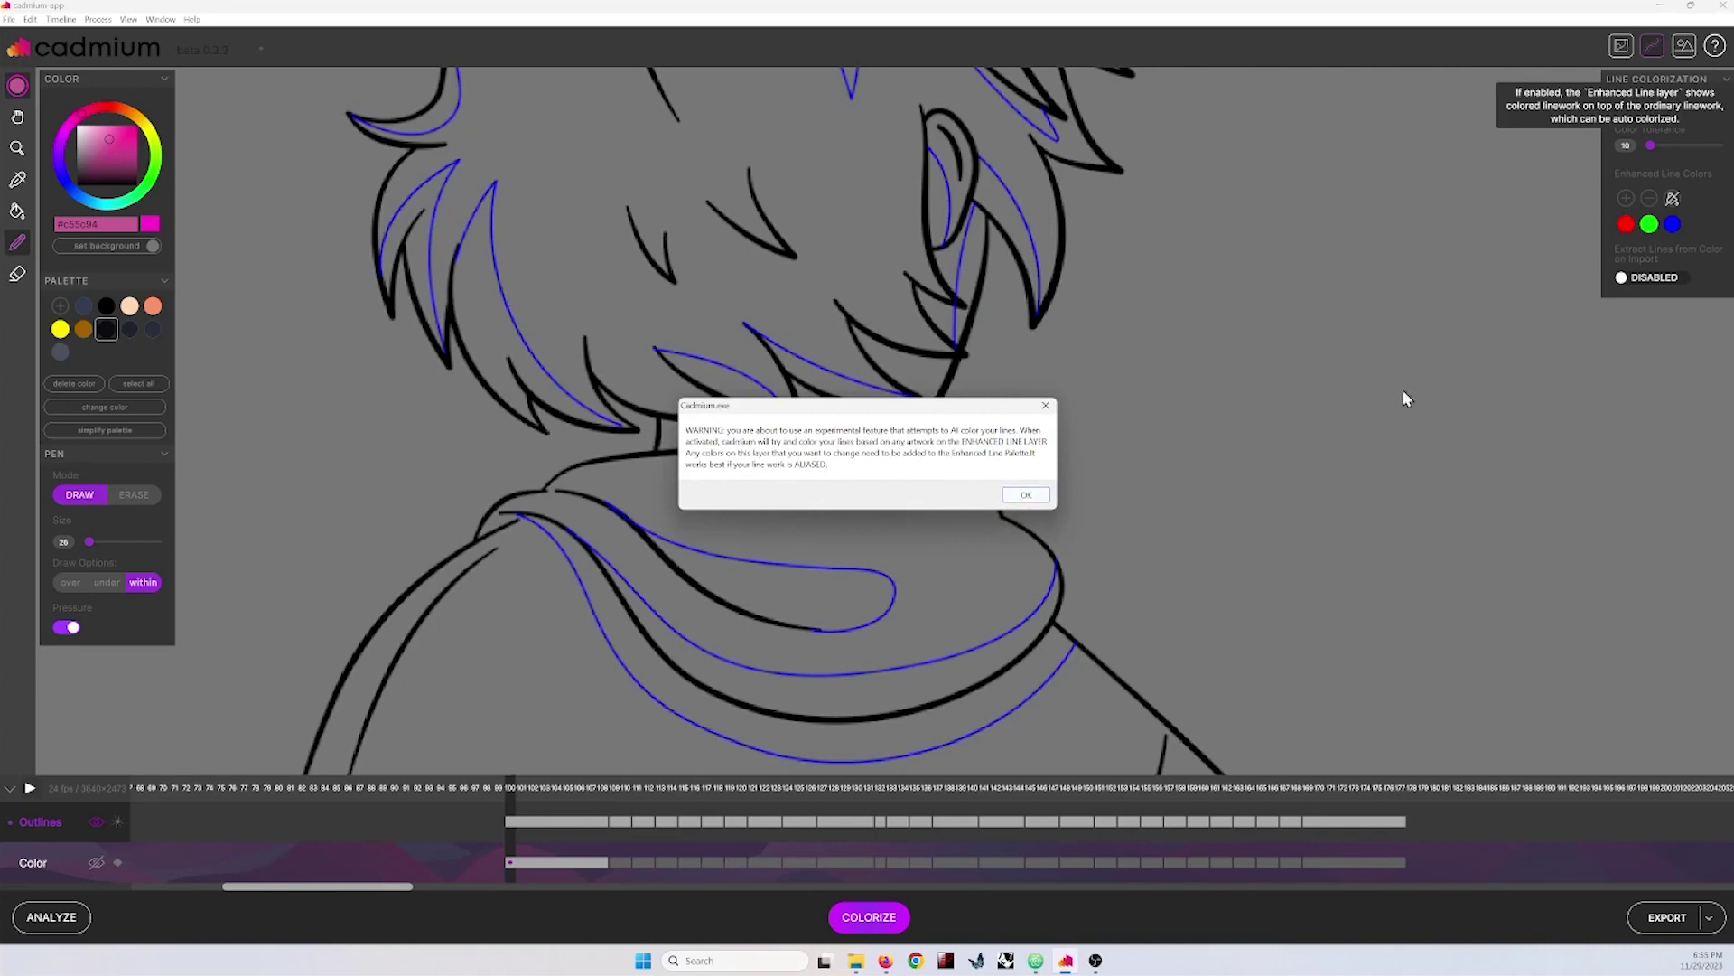
click(1031, 495)
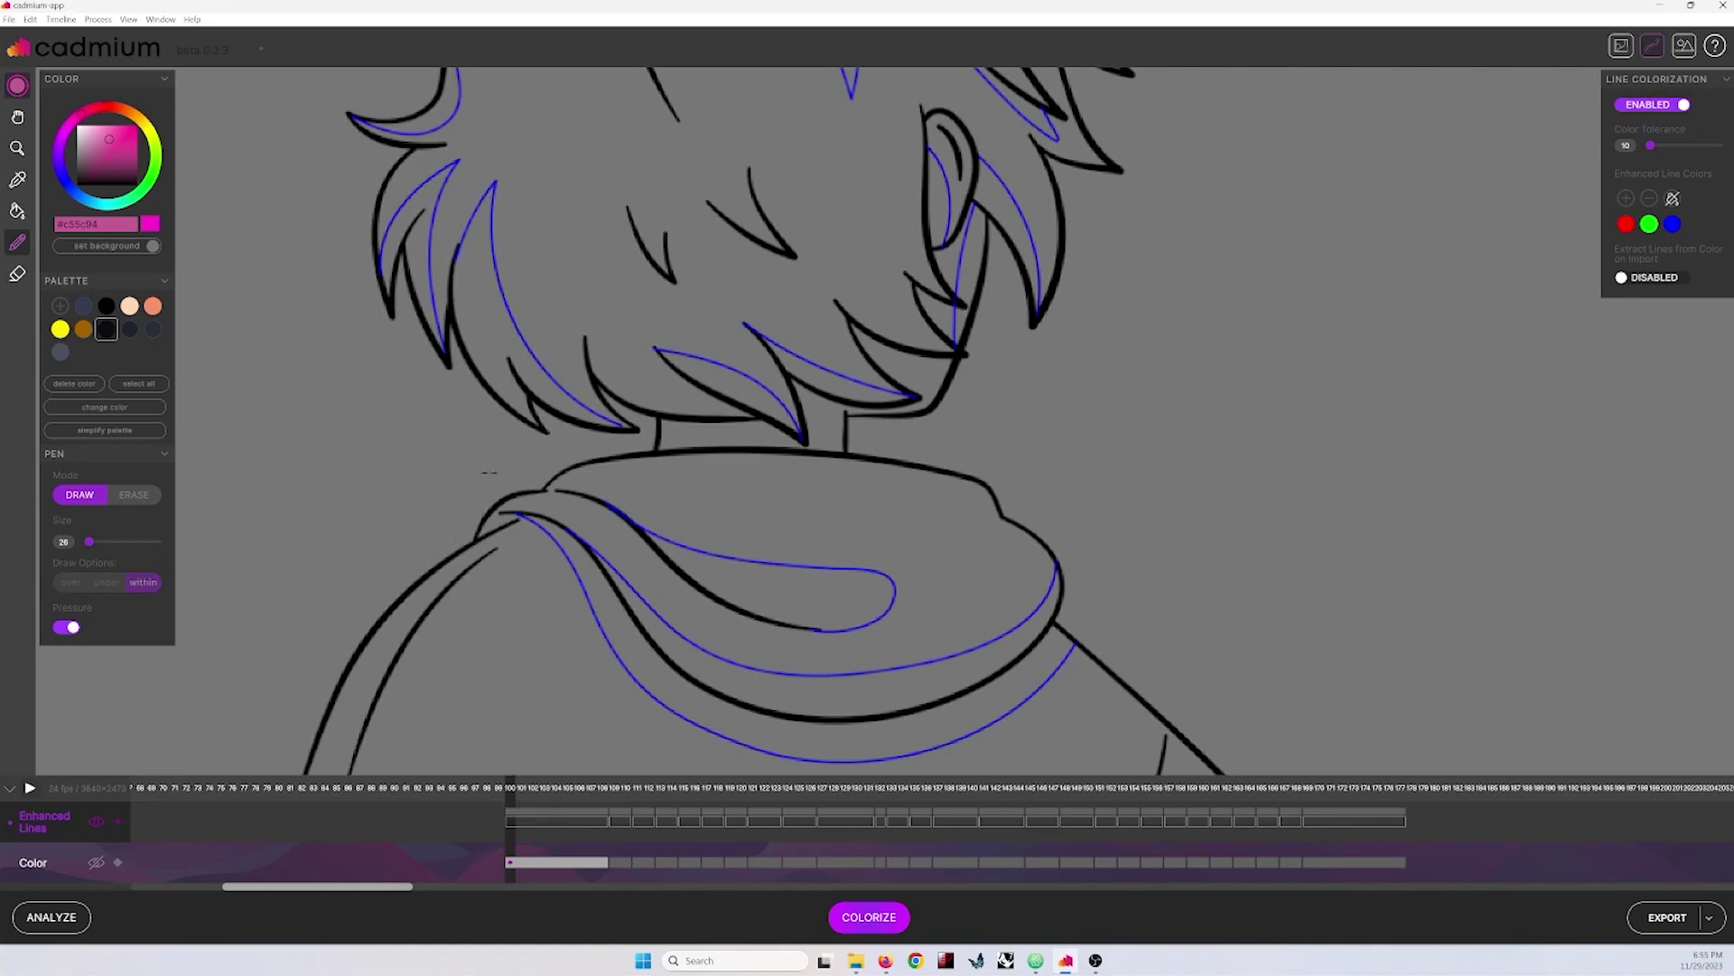
shift+drag(539, 393, 544, 382)
scroll(750, 336, up, 5)
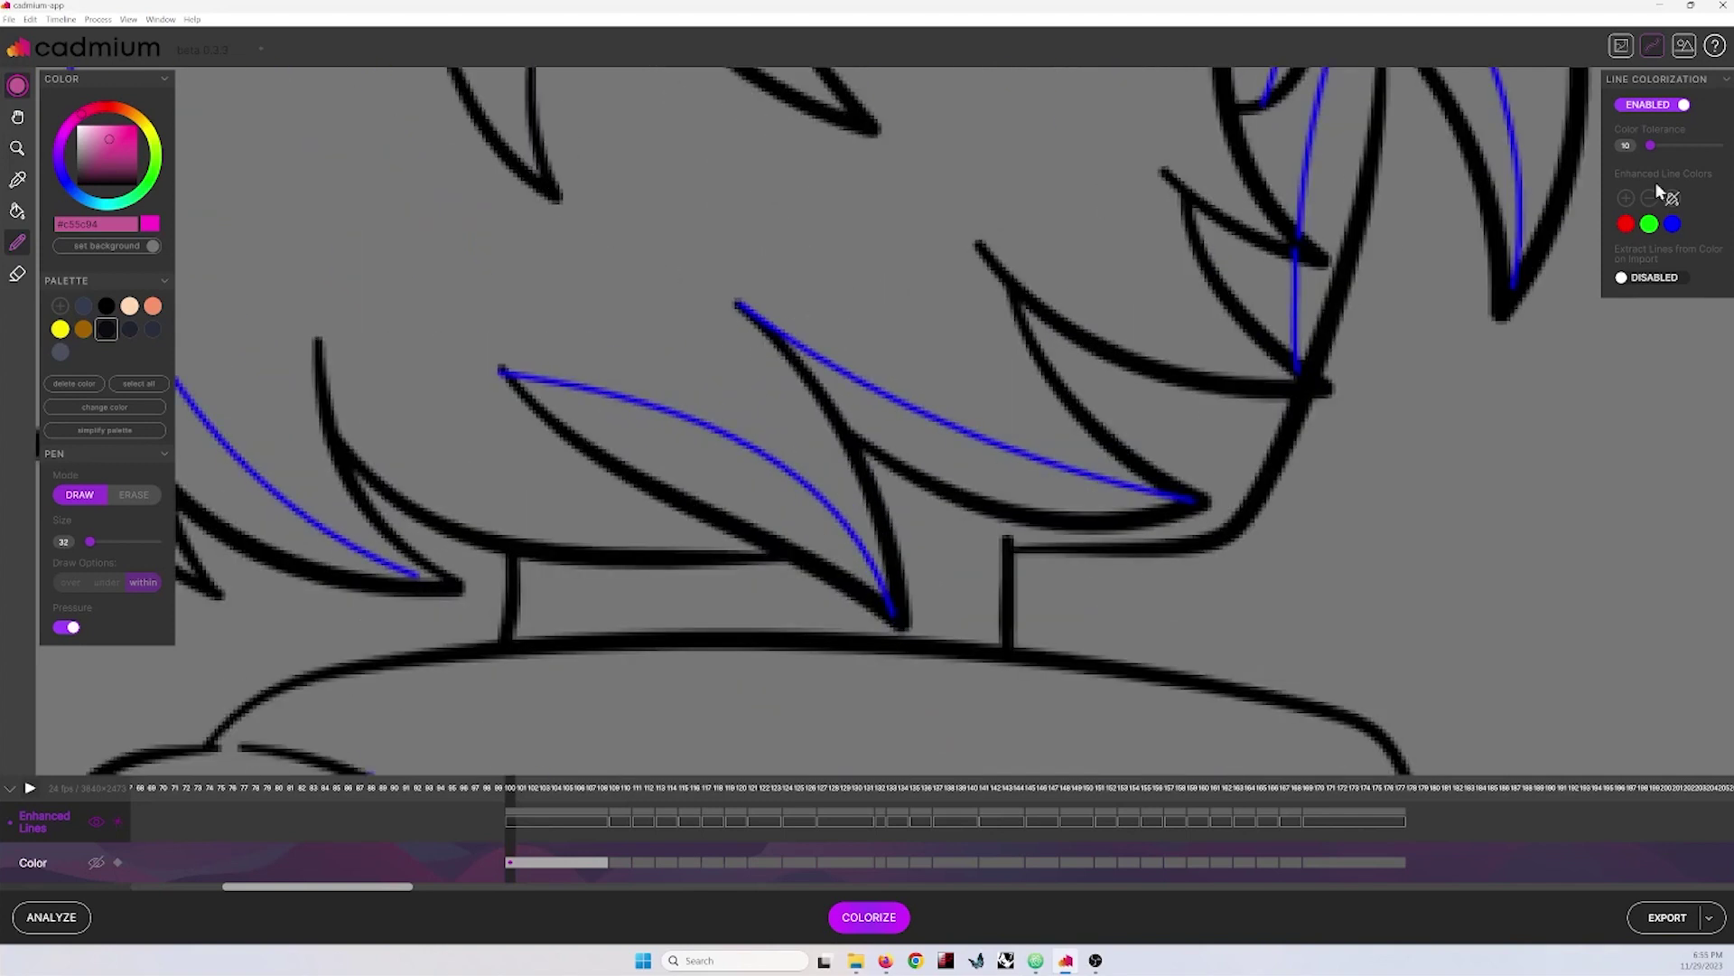
Step: Sample the blue of the hair shadow line, set Color Tolerance to 37, and turn off the green and red enhanced line colors
key(i)
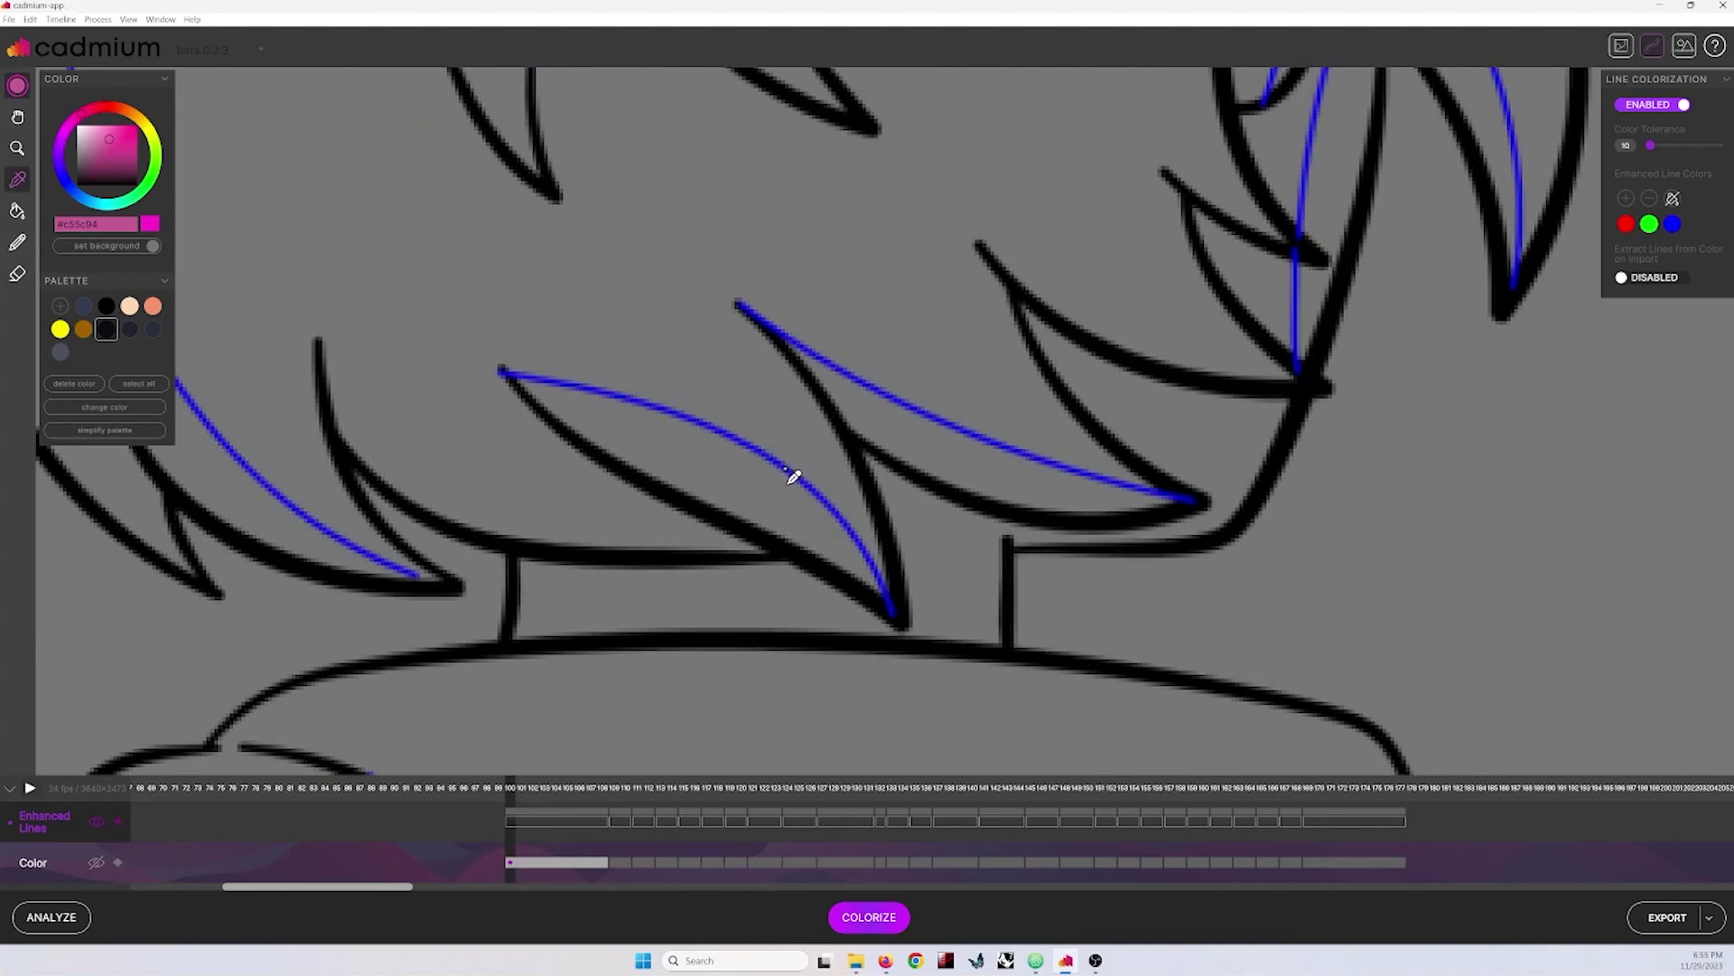
click(778, 465)
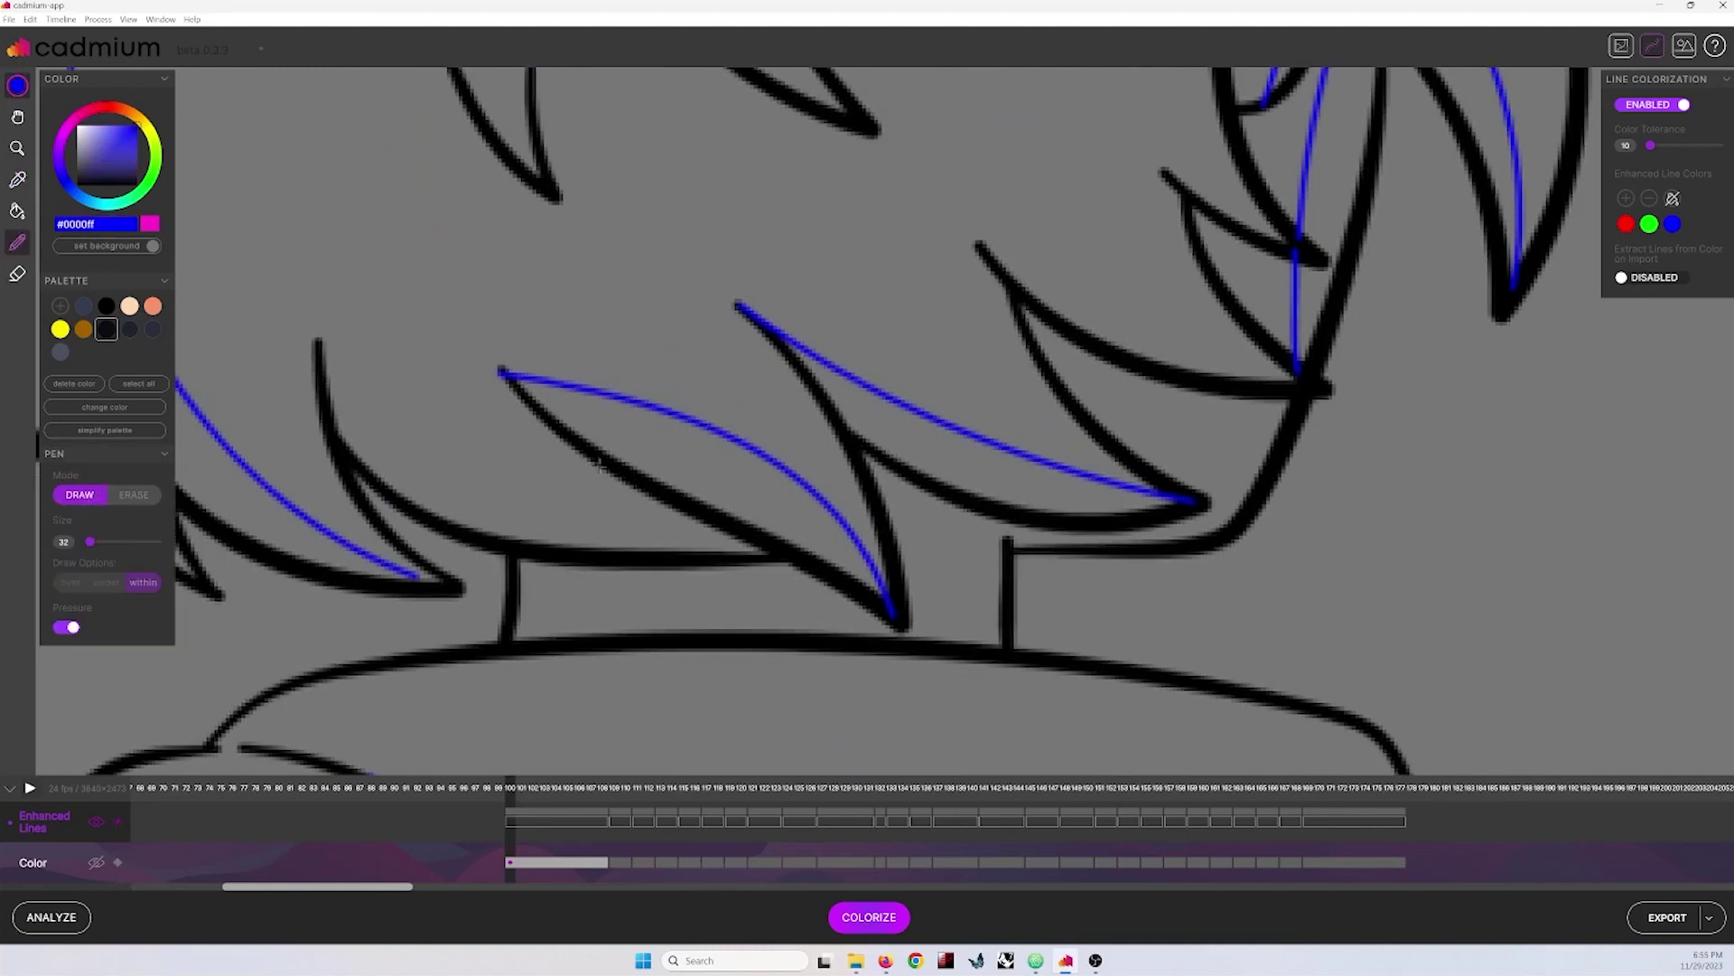
drag(1648, 153, 1655, 158)
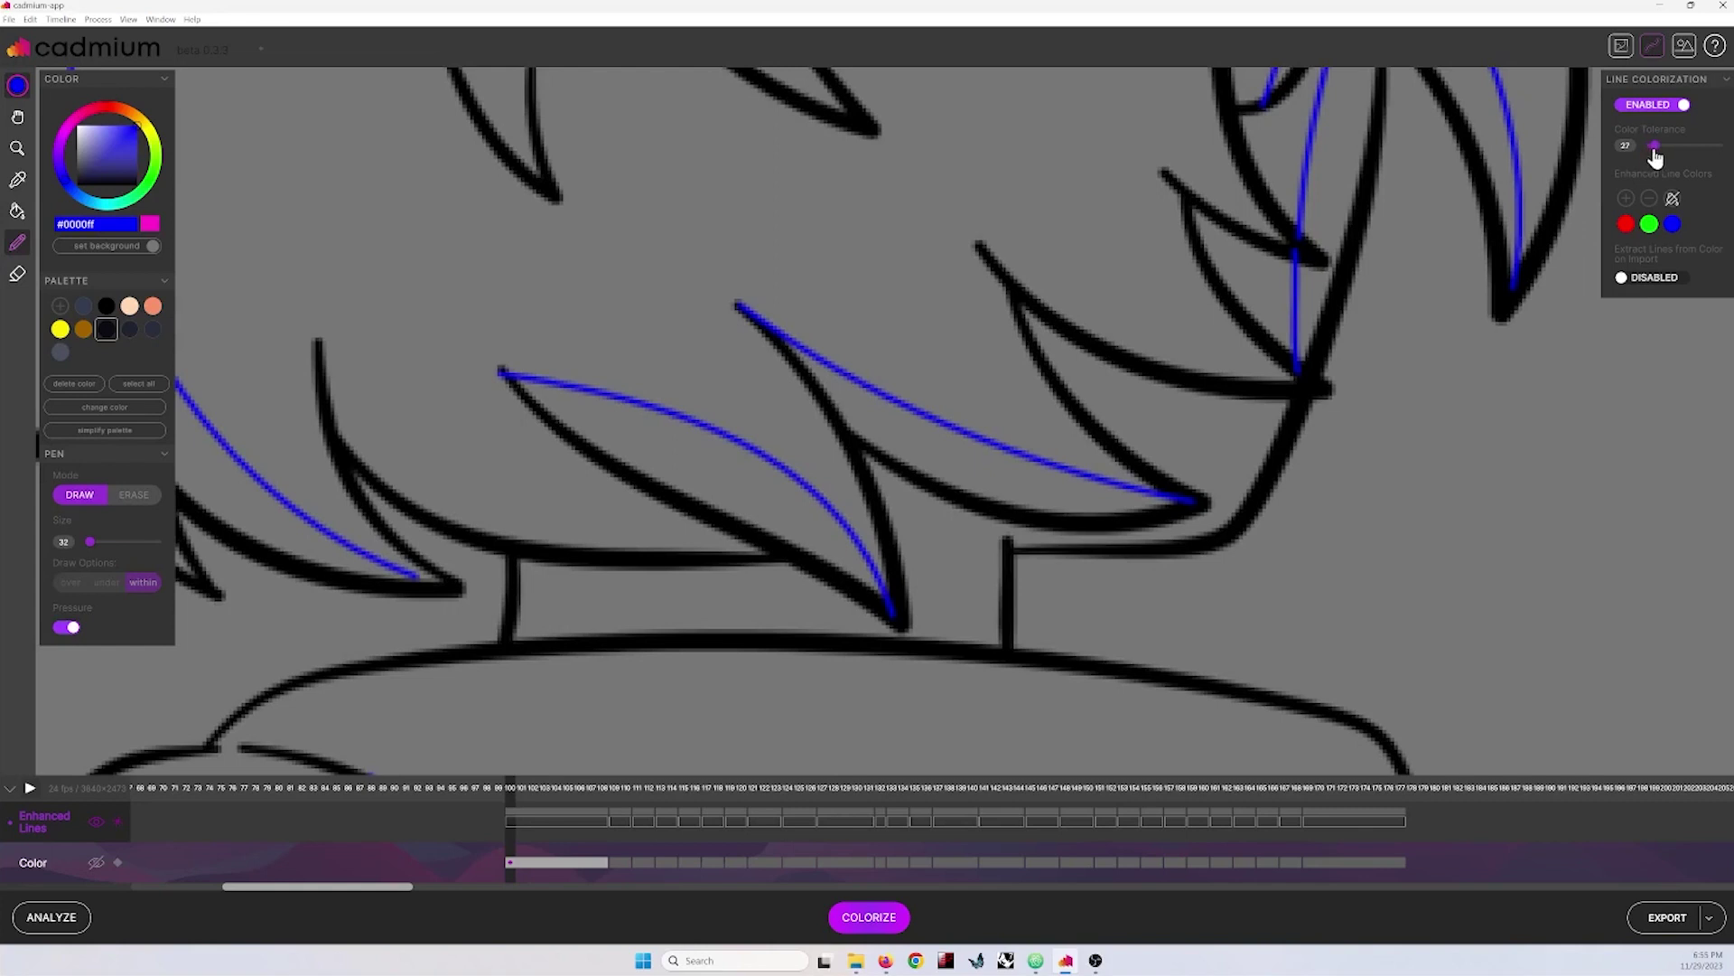
click(1650, 224)
click(1626, 225)
scroll(741, 507, down, 5)
scroll(1006, 470, down, 6)
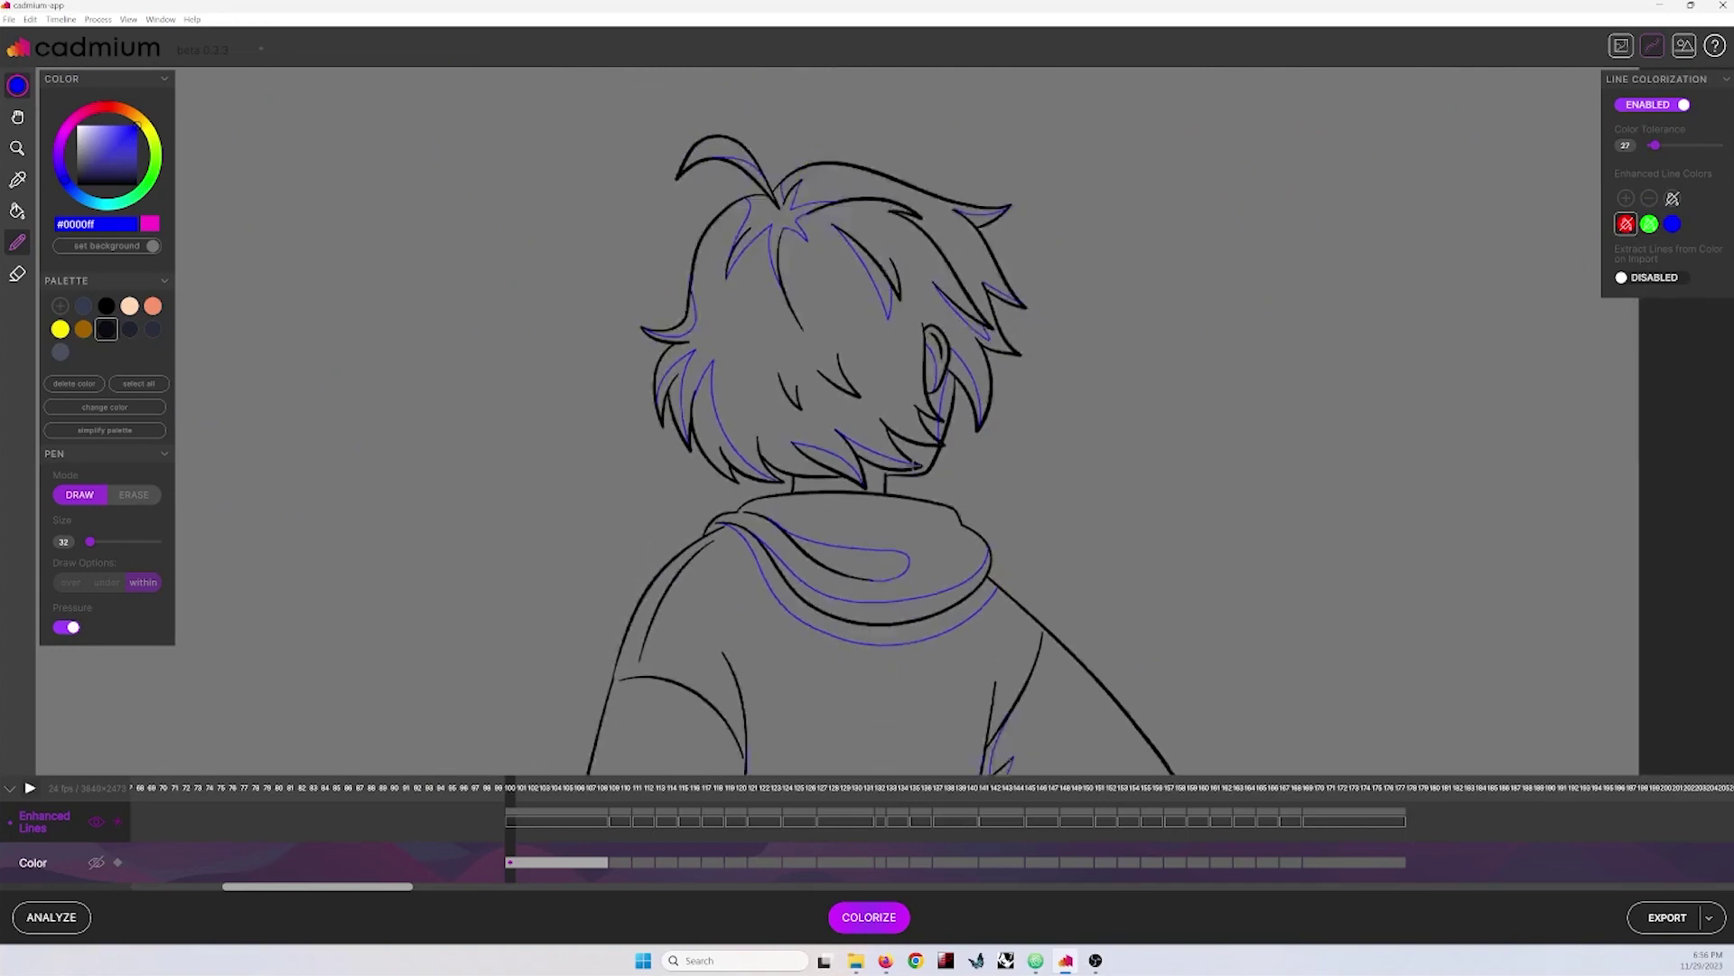
Step: Pick bright green, enlarge the pen, and recolour the blue shadow lines on the hood with it
scroll(1028, 469, up, 8)
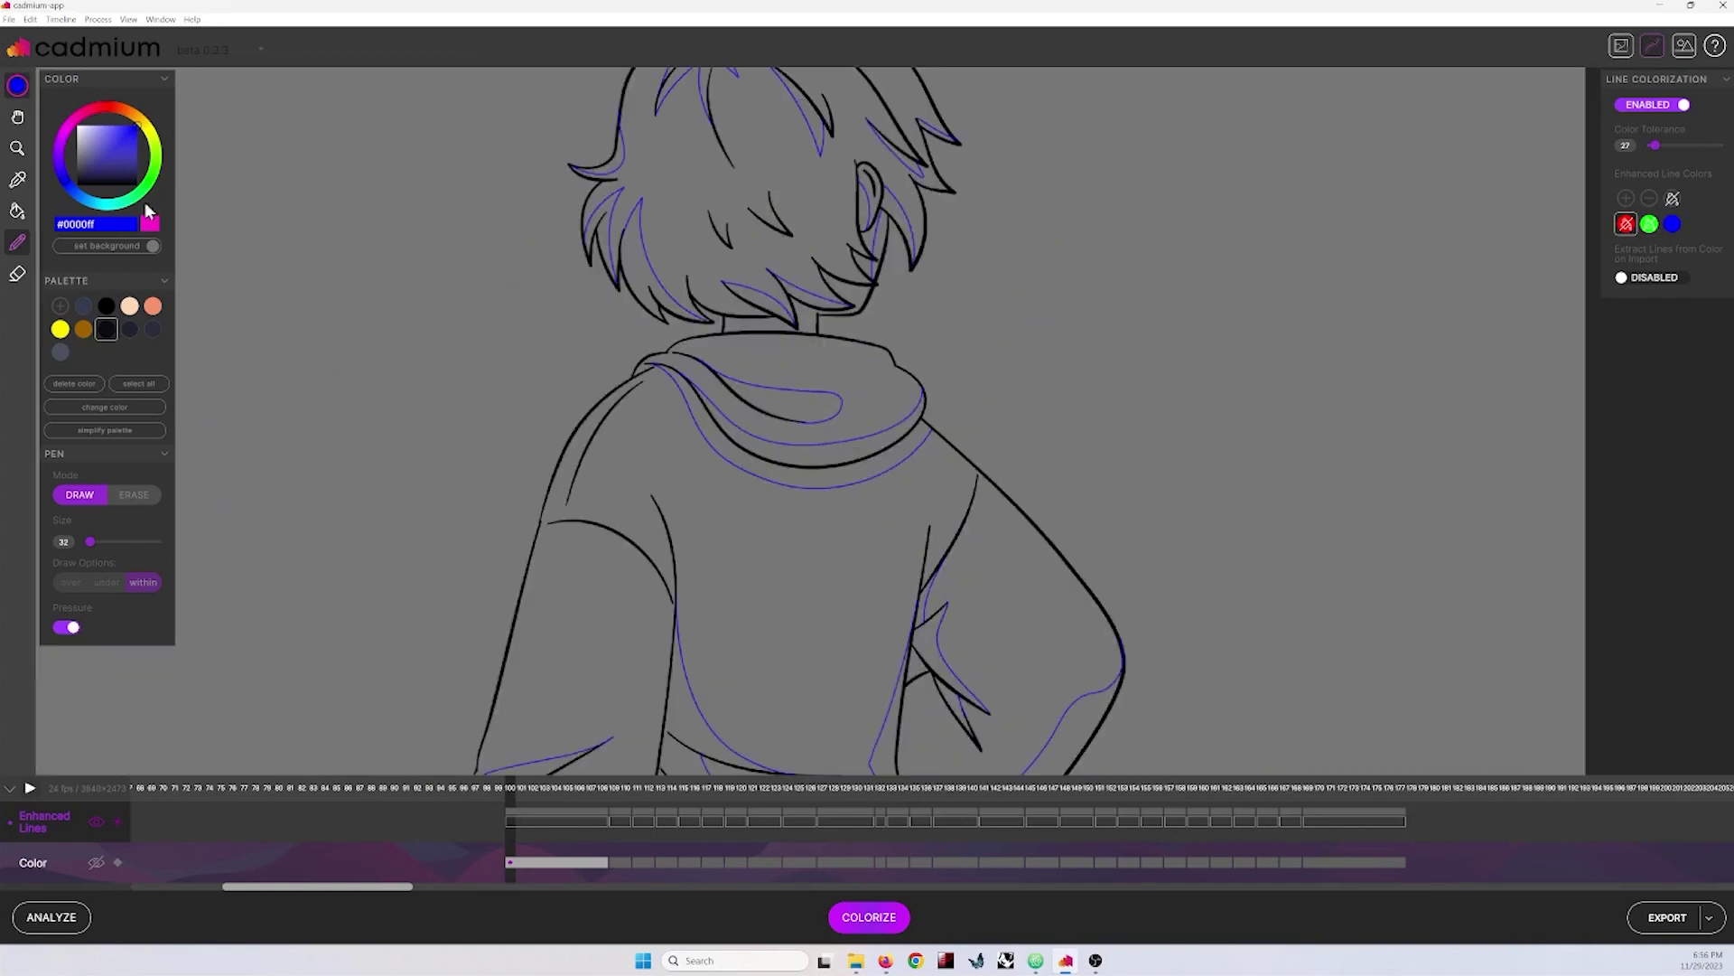
click(160, 165)
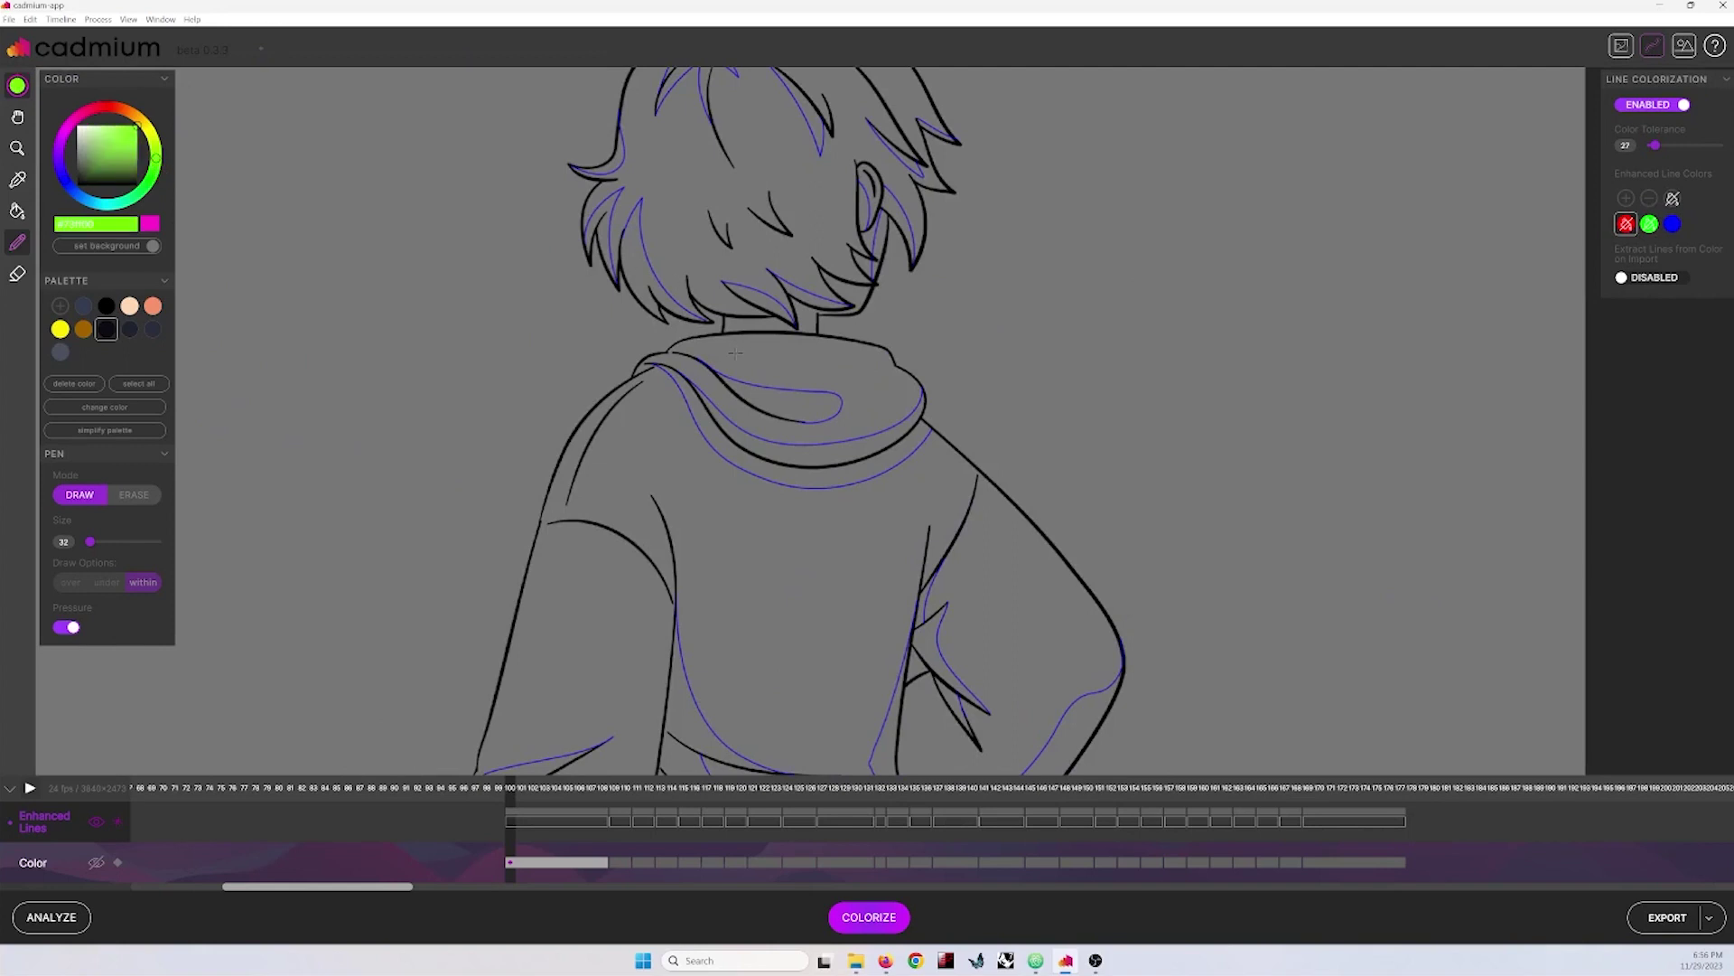
ctrl+drag(730, 369, 757, 376)
drag(766, 385, 763, 410)
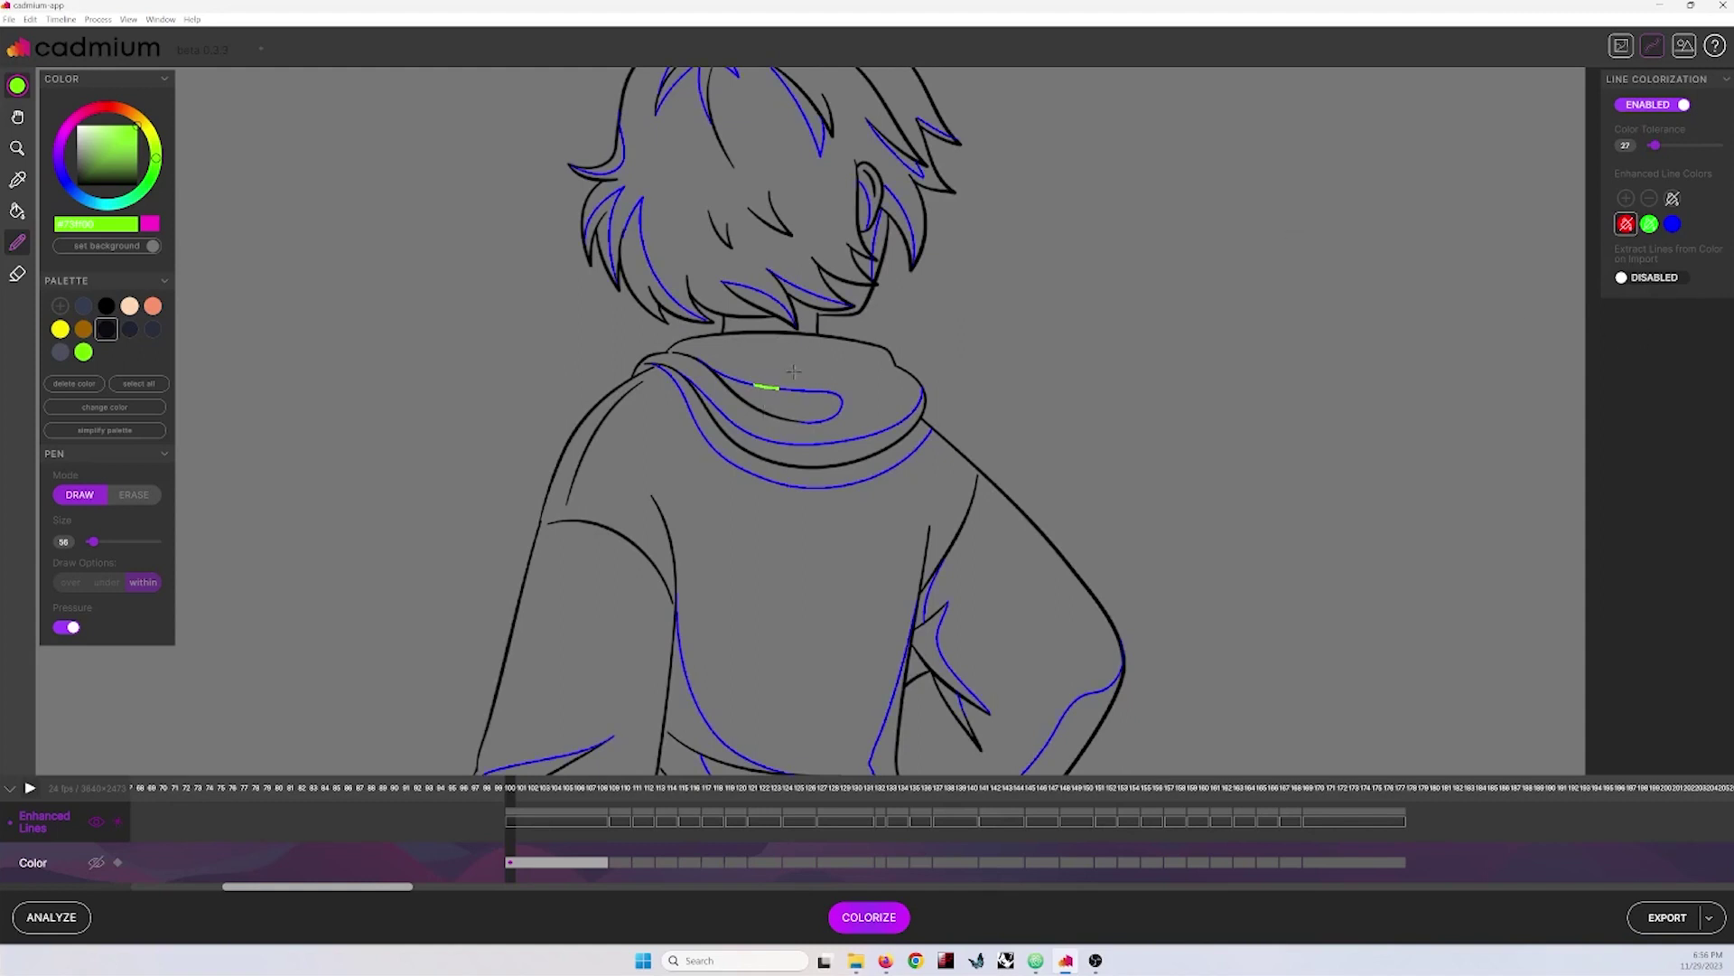
drag(840, 396, 801, 421)
mouse_move(673, 373)
mouse_down()
mouse_move(828, 443)
mouse_move(925, 386)
mouse_move(700, 436)
mouse_up()
scroll(705, 349, up, 8)
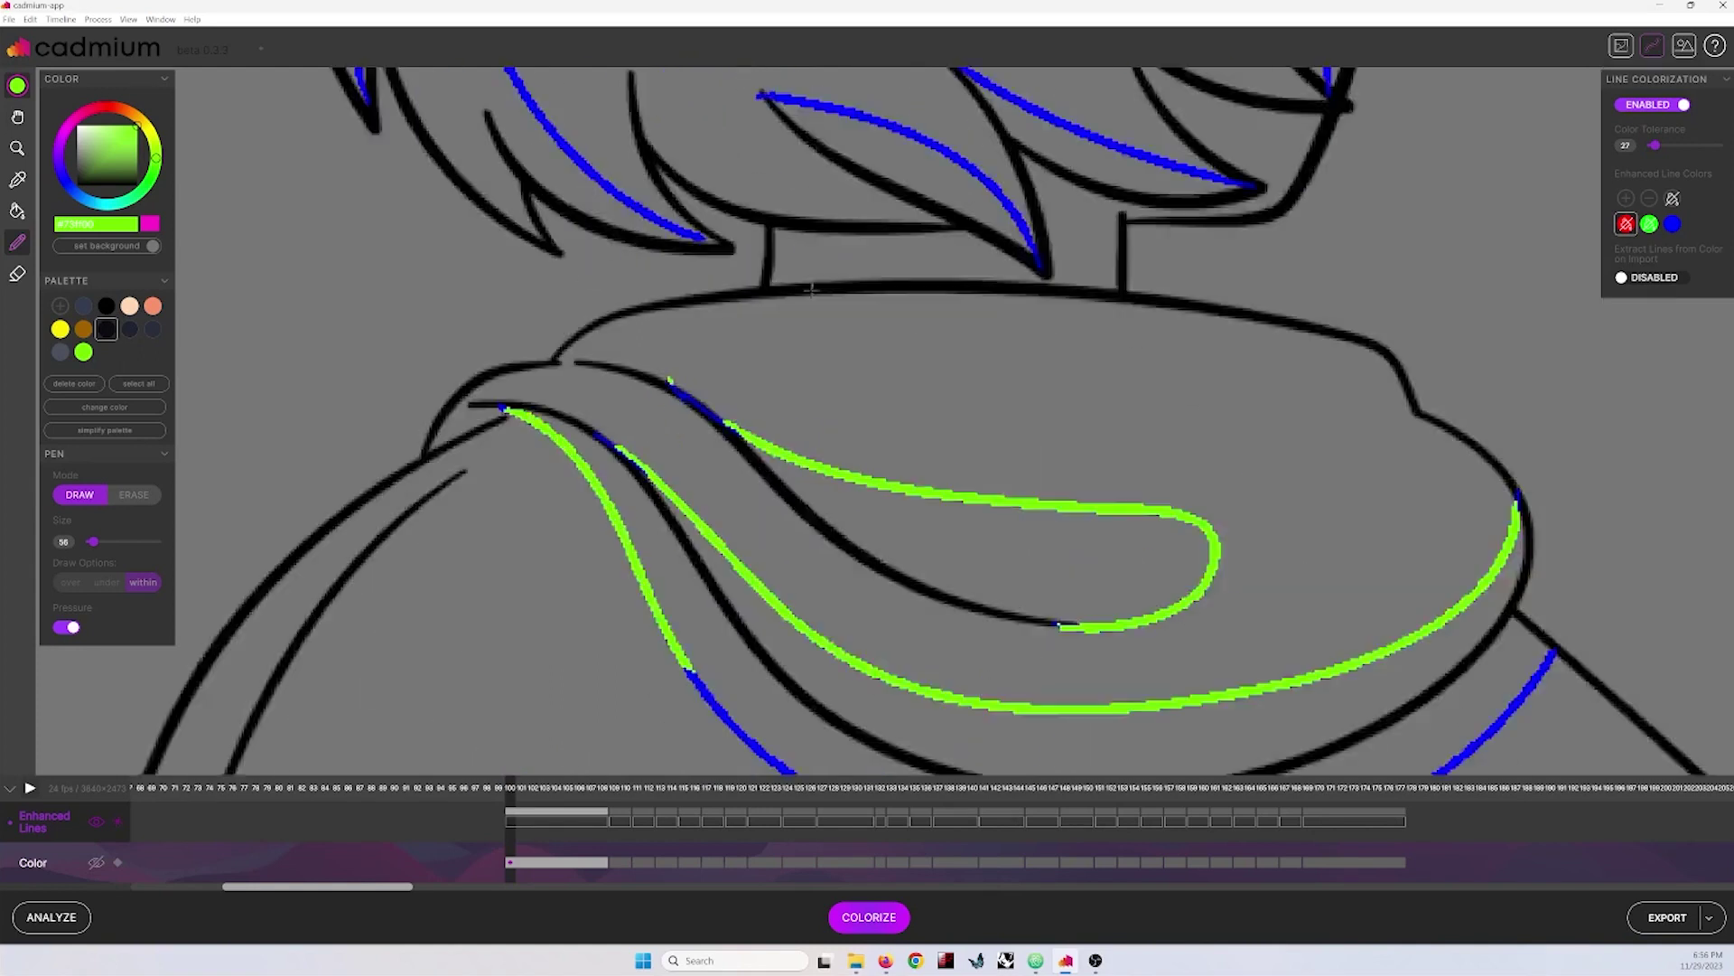
scroll(737, 383, up, 1)
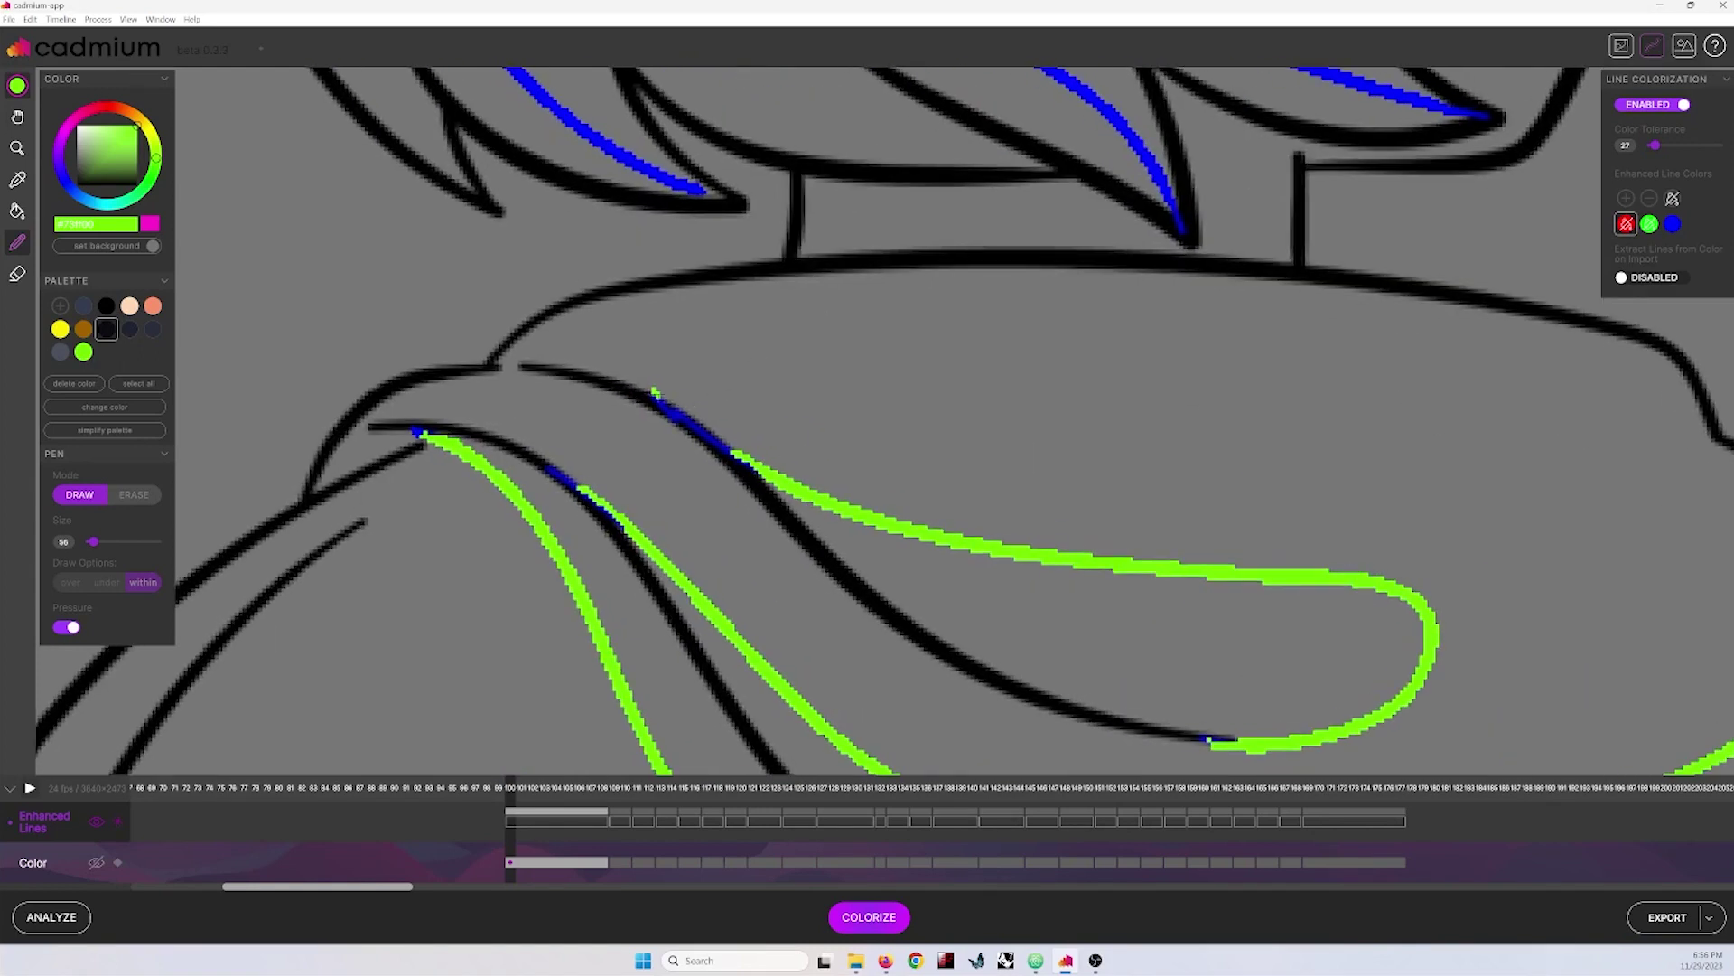
scroll(737, 383, down, 8)
mouse_move(702, 520)
mouse_down()
mouse_move(832, 592)
mouse_move(1039, 546)
mouse_move(1067, 514)
mouse_up()
Step: Recolour the blue shadow lines of the hair points above the neck and around the ear in bright green
scroll(932, 222, up, 5)
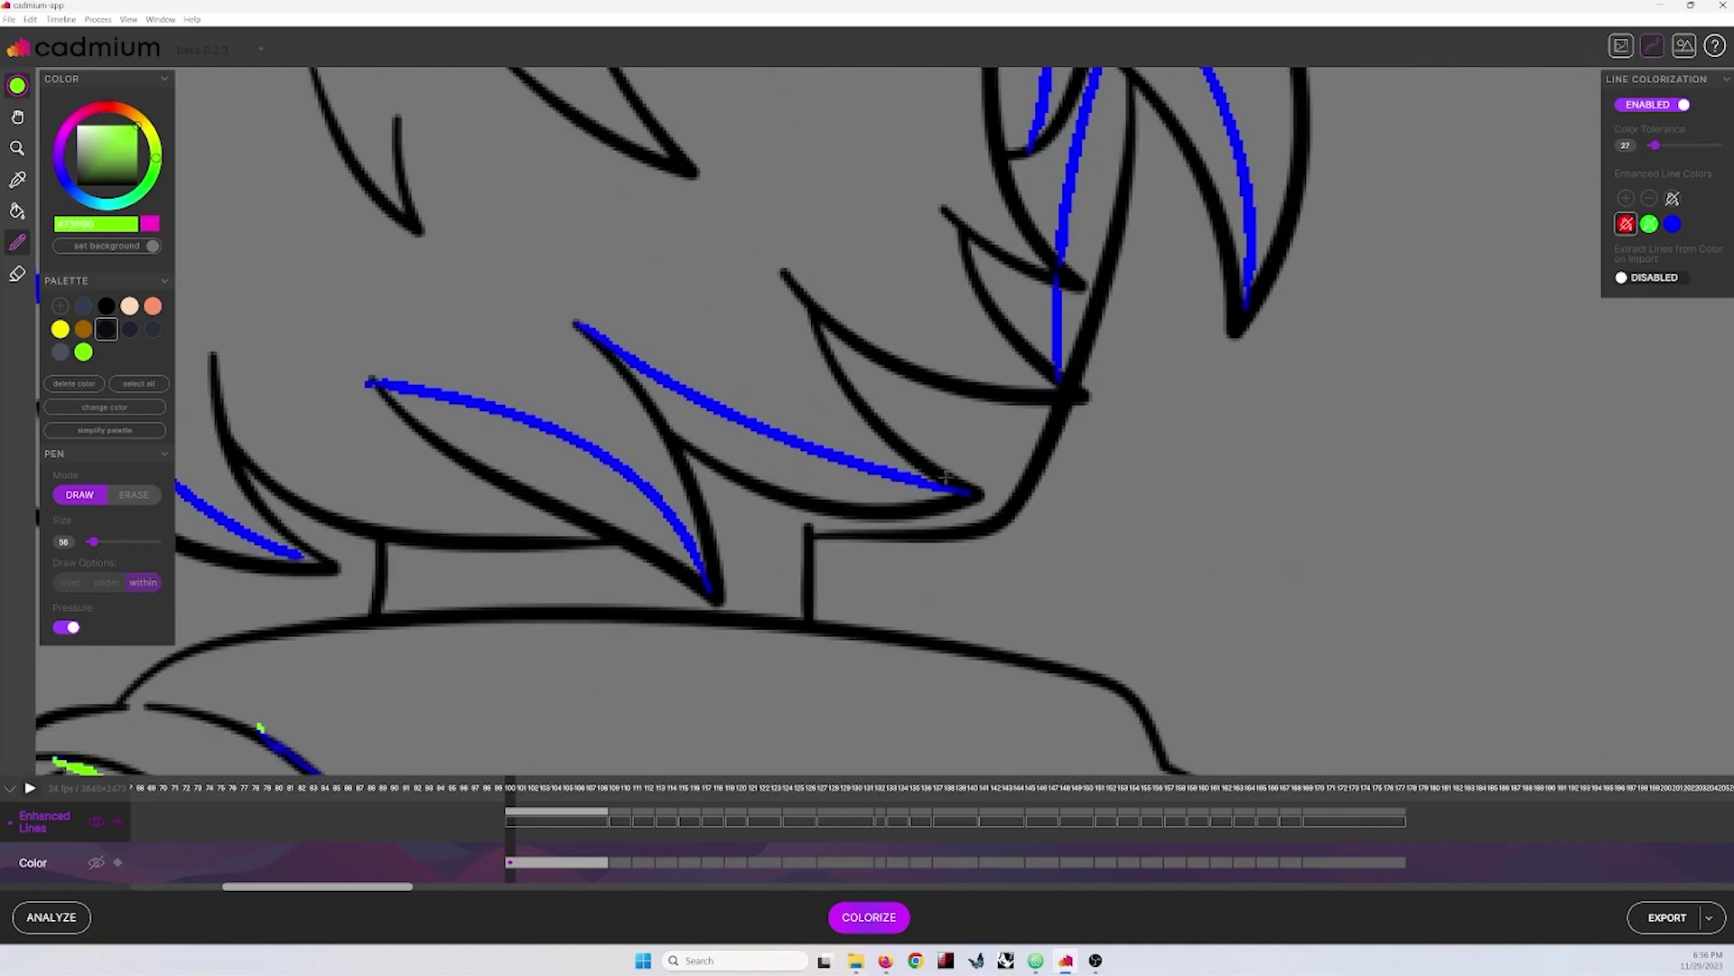
drag(942, 488, 564, 303)
mouse_move(698, 583)
mouse_down()
mouse_move(560, 432)
mouse_move(385, 348)
mouse_up()
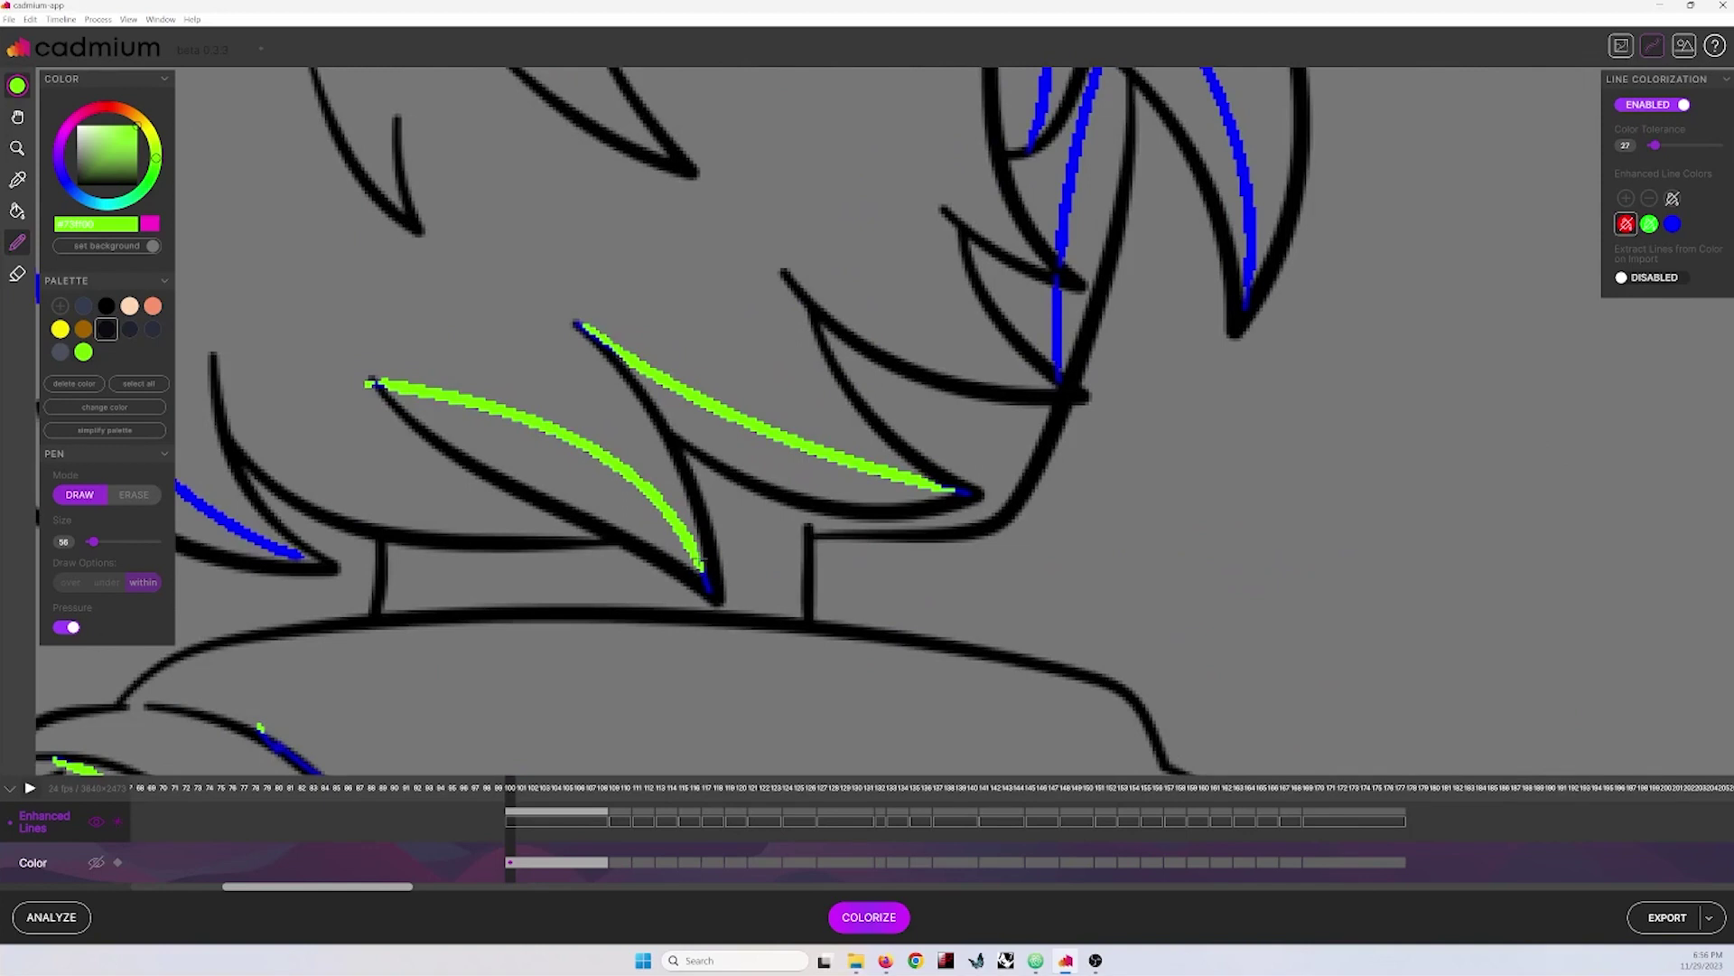
scroll(707, 542, down, 5)
scroll(844, 502, up, 7)
mouse_move(837, 687)
mouse_down()
mouse_move(844, 452)
mouse_move(904, 185)
mouse_move(1016, 113)
mouse_up()
scroll(906, 365, down, 2)
scroll(906, 367, up, 5)
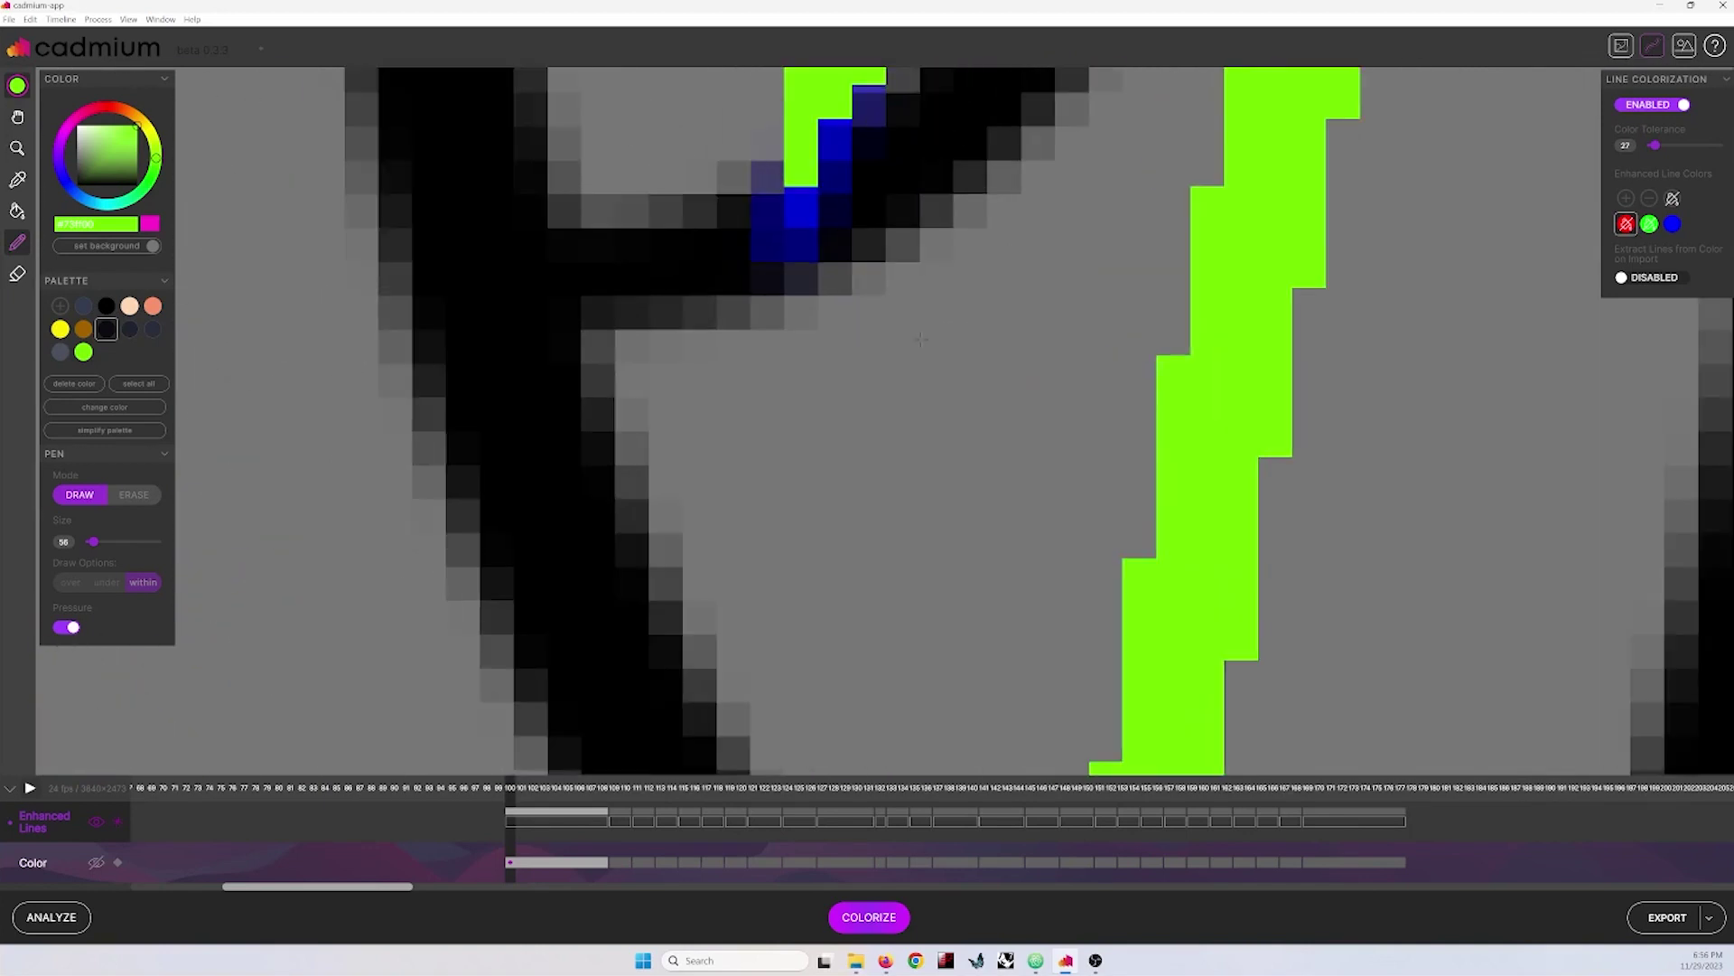
scroll(650, 520, down, 5)
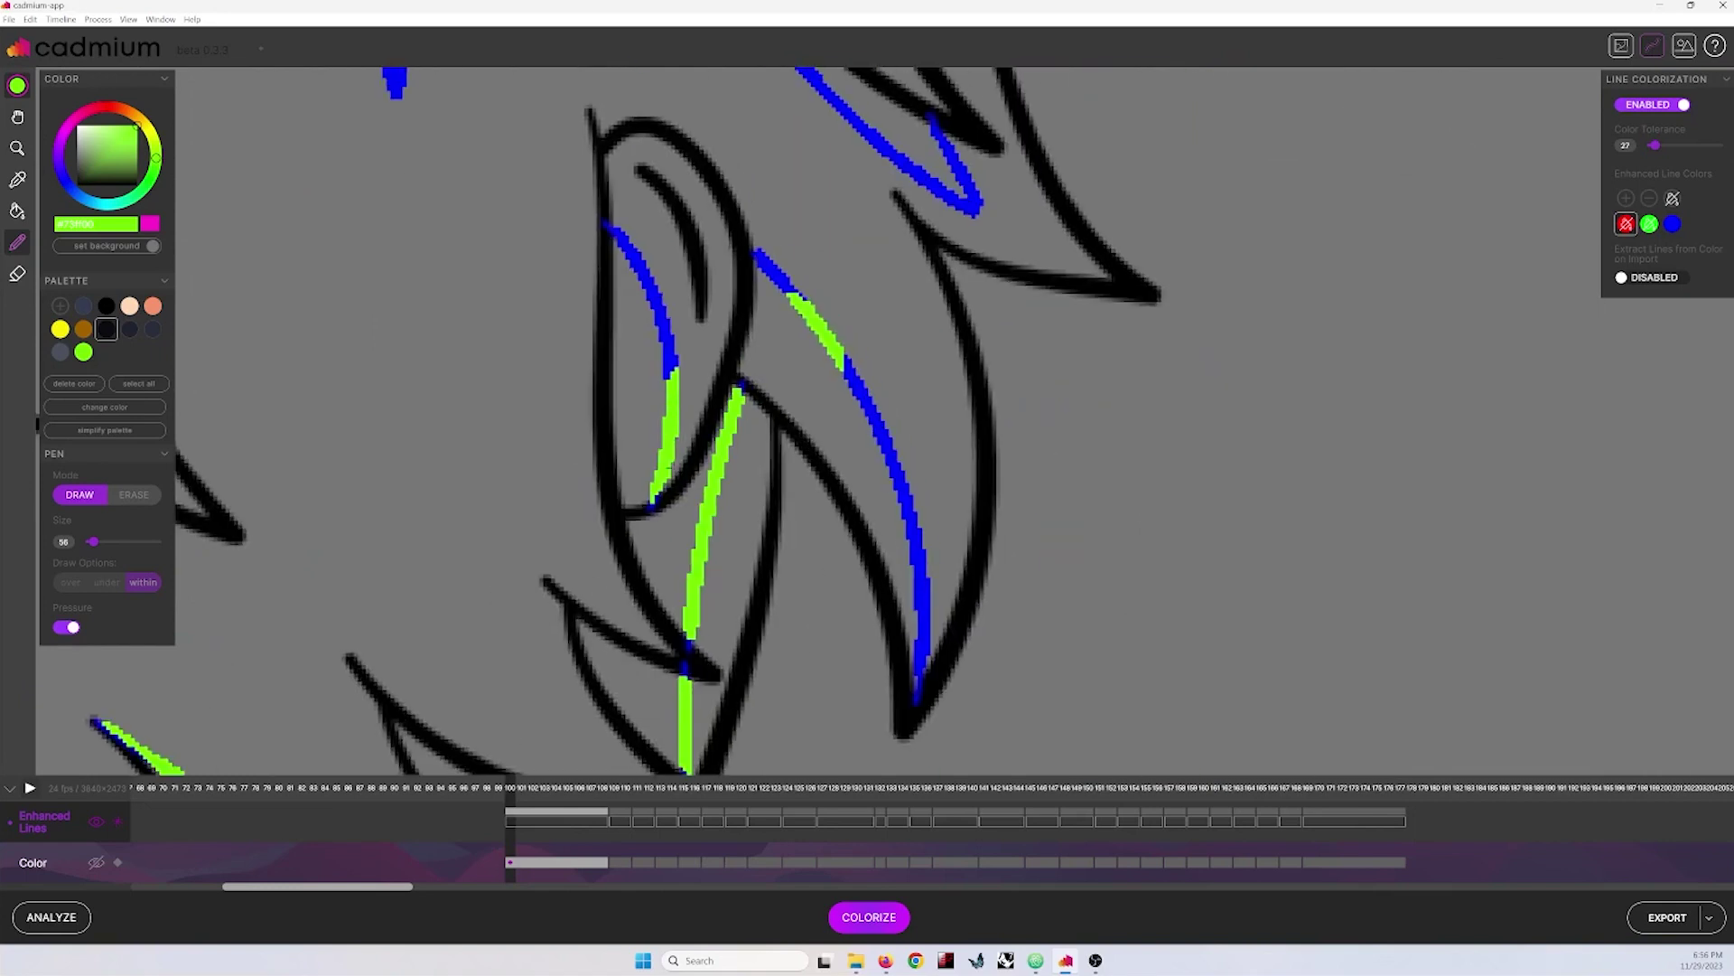
drag(673, 372, 617, 233)
mouse_move(767, 293)
mouse_down()
mouse_move(922, 603)
mouse_move(919, 681)
mouse_up()
key(ctrl+z)
mouse_move(763, 258)
mouse_down()
mouse_move(840, 361)
mouse_move(922, 615)
mouse_move(912, 691)
mouse_up()
Step: Recolour the shadow lines of the hair points above the ear and the long strand beside them in bright green
scroll(858, 479, down, 5)
scroll(858, 478, up, 5)
drag(940, 582, 704, 348)
drag(1060, 431, 900, 330)
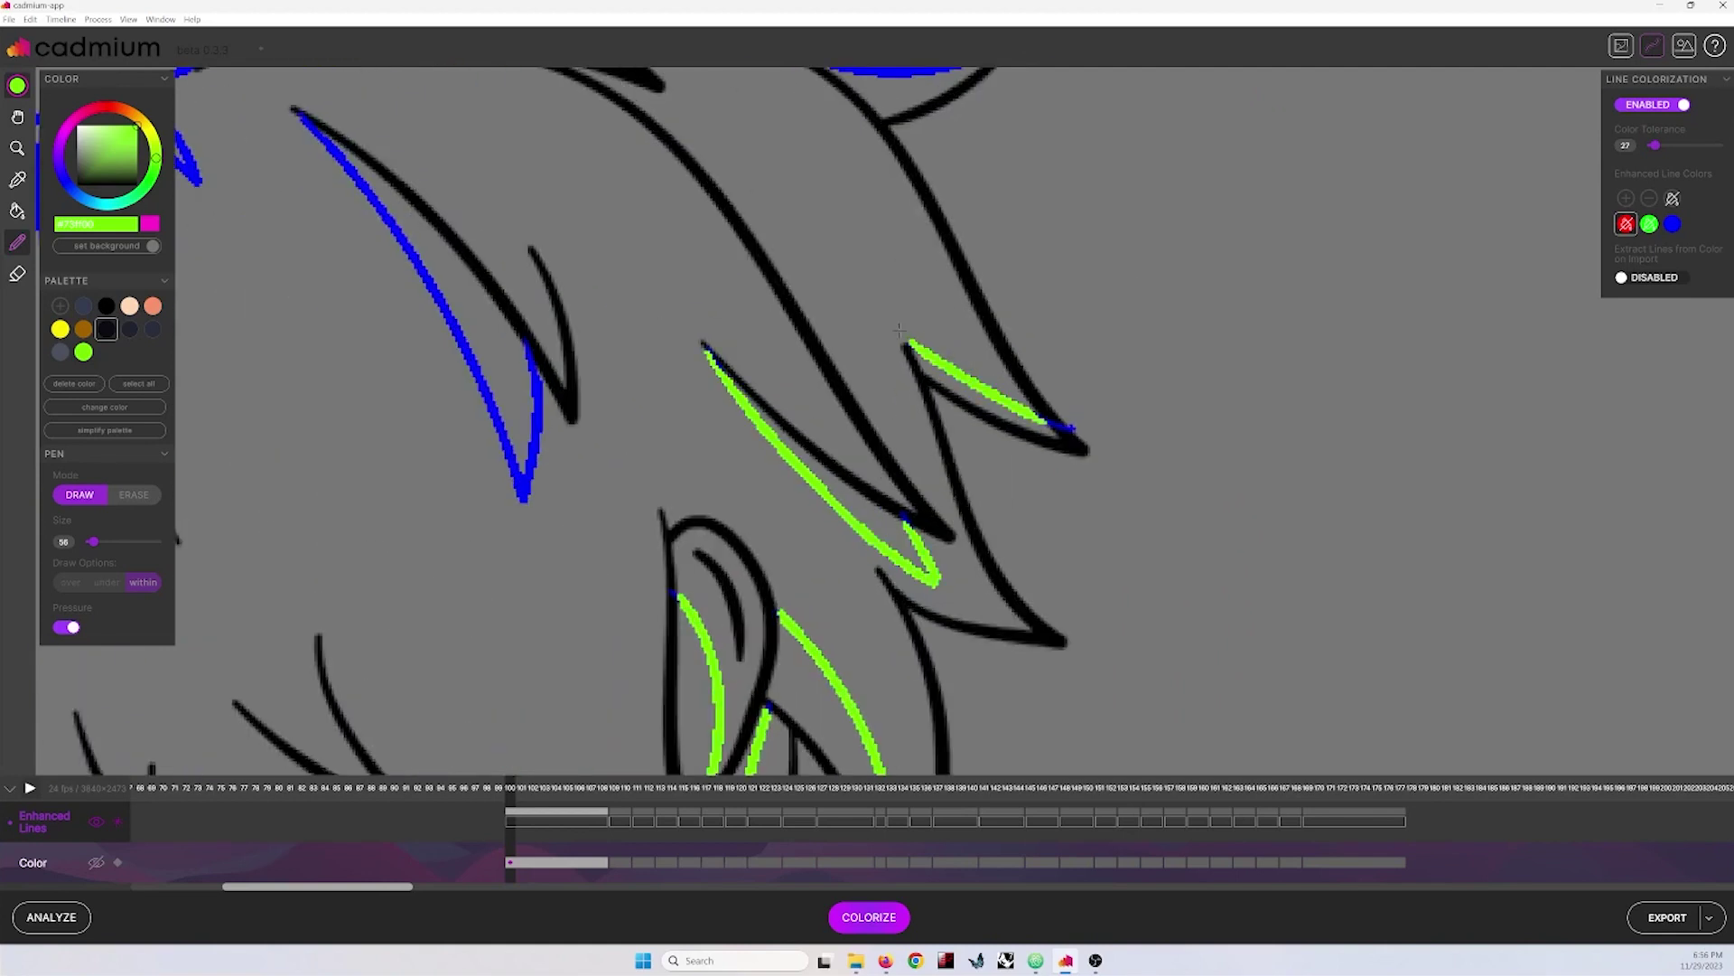
mouse_move(524, 492)
mouse_down()
mouse_move(463, 342)
mouse_move(298, 114)
mouse_up()
scroll(614, 316, down, 5)
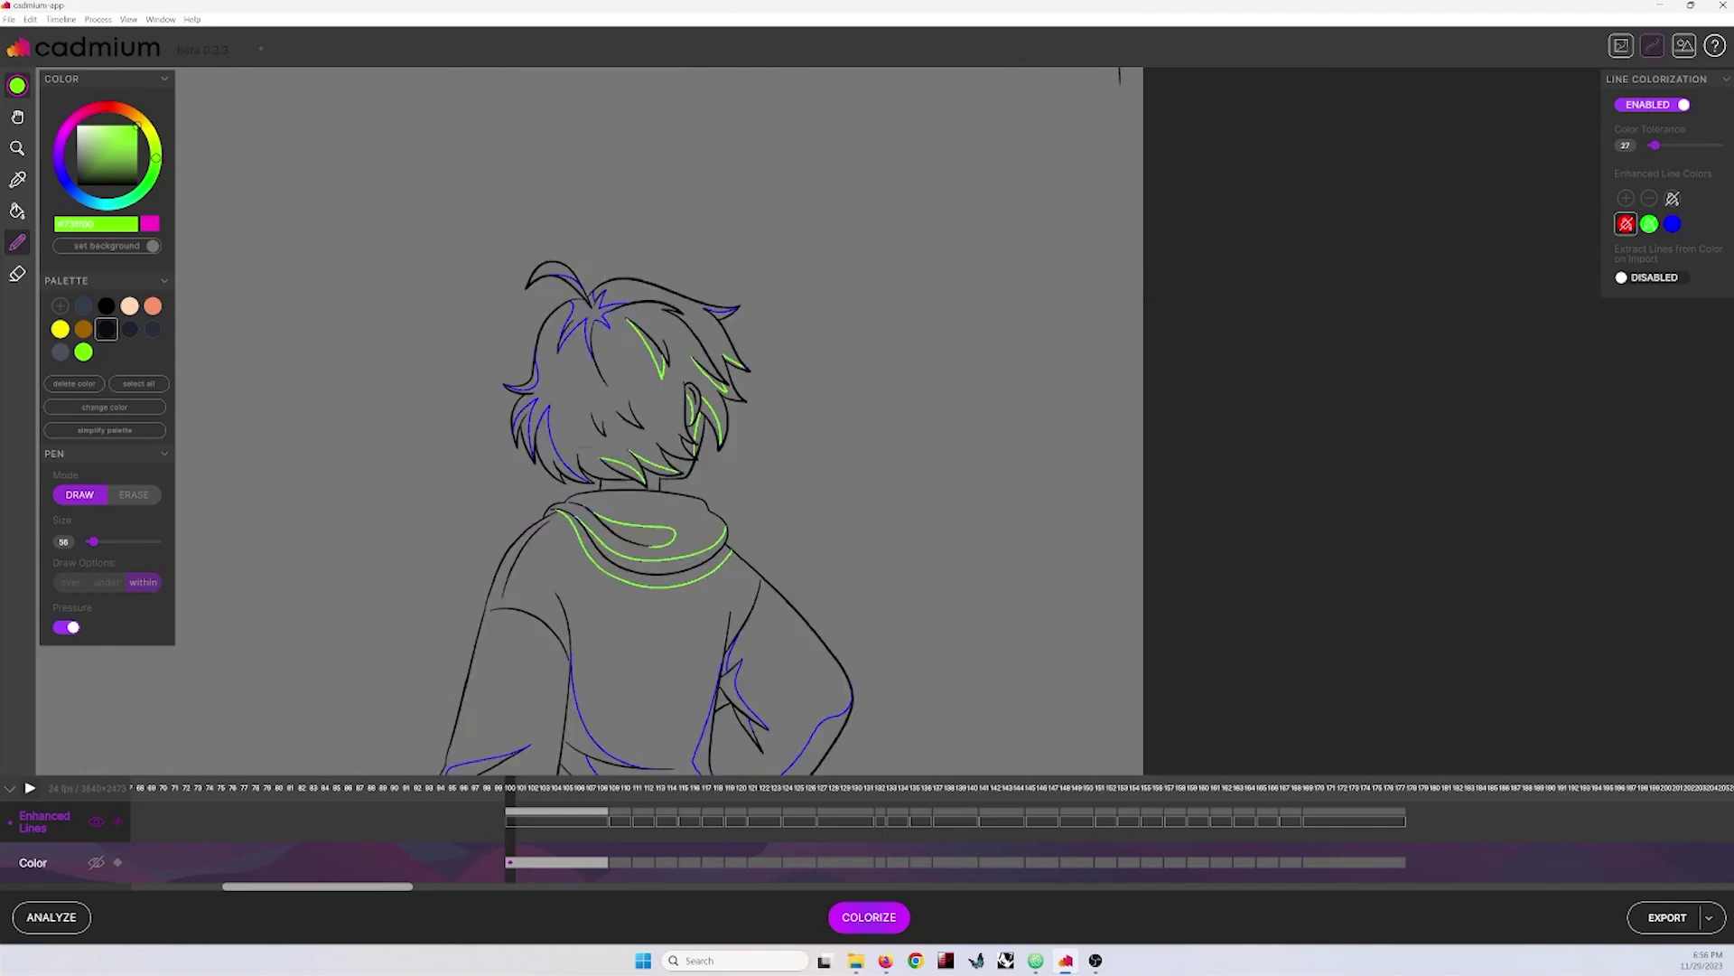
Step: Activate Fill, show the Color layer, and sample the hair's dark blue #333c51 as the fill colour
scroll(623, 330, up, 5)
ctrl+scroll(635, 336, up, 3)
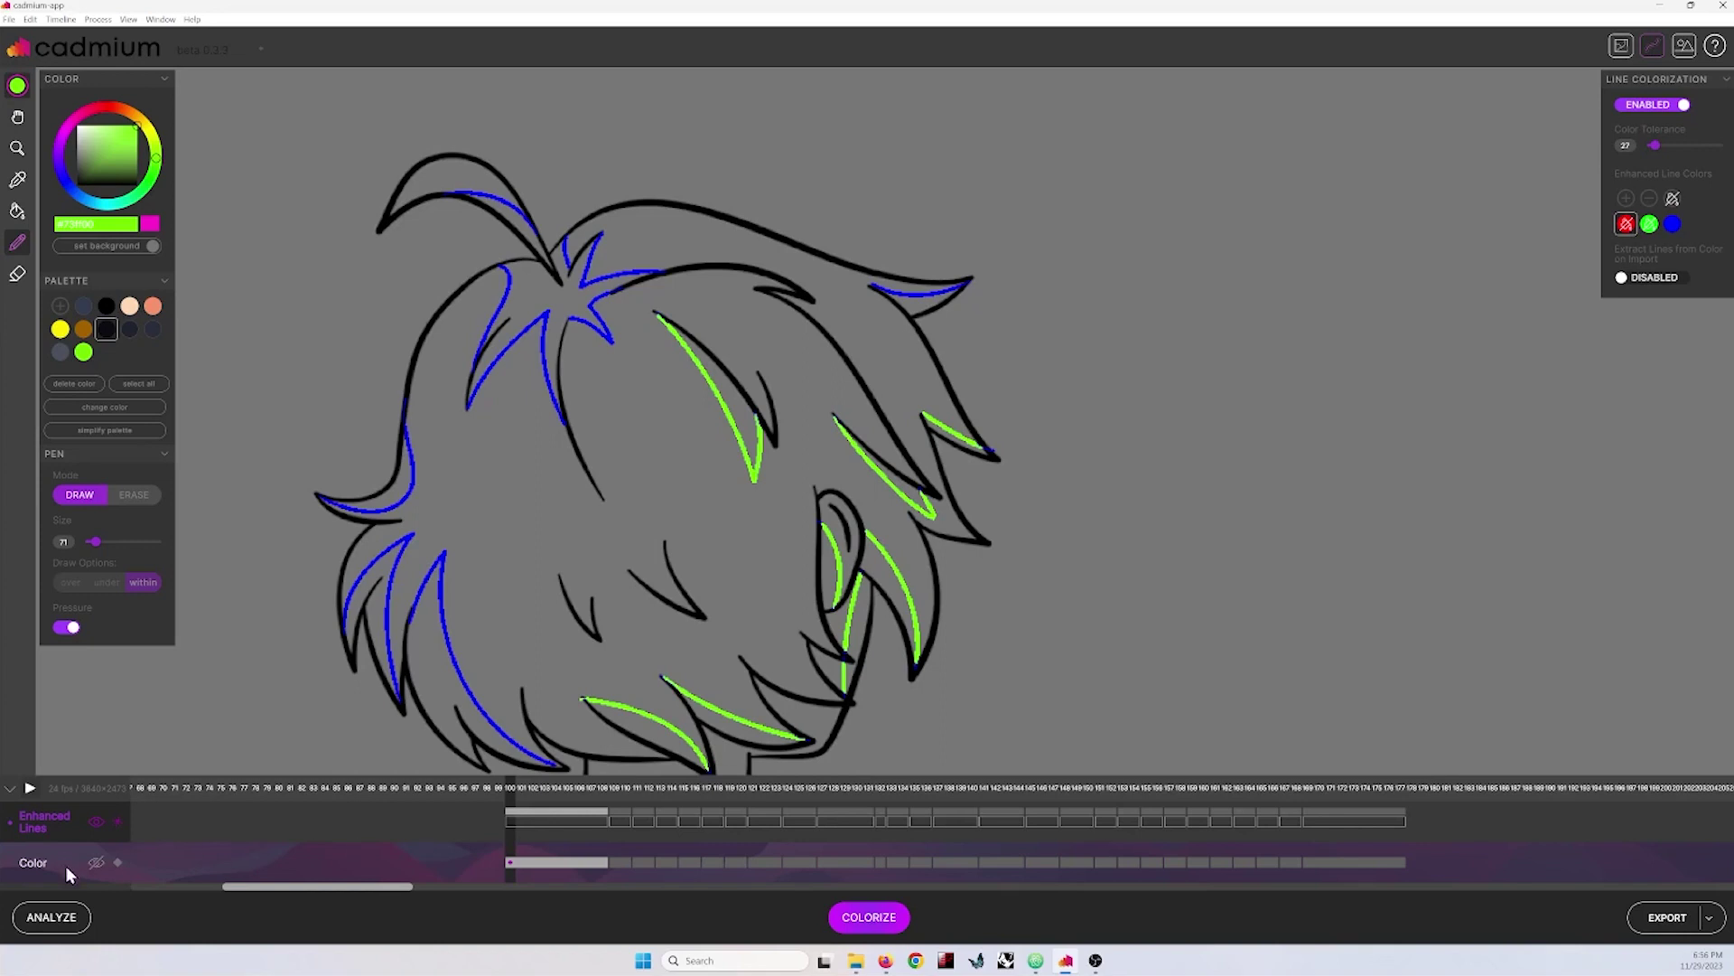
key(f)
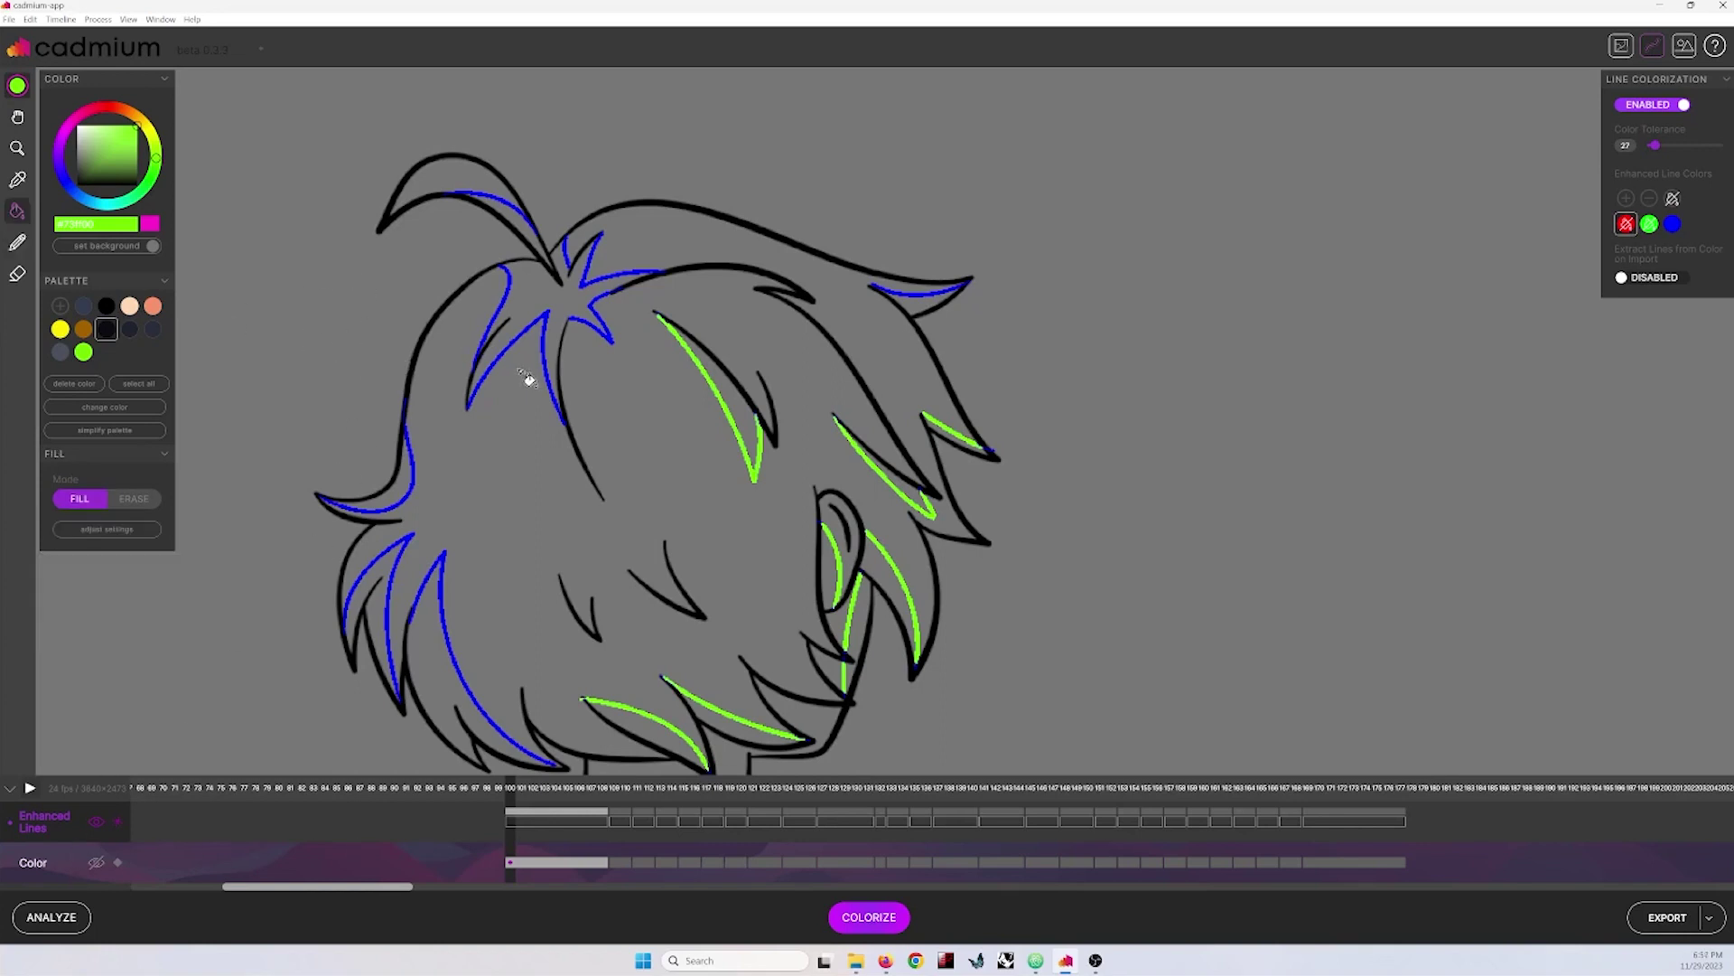
click(60, 166)
click(112, 170)
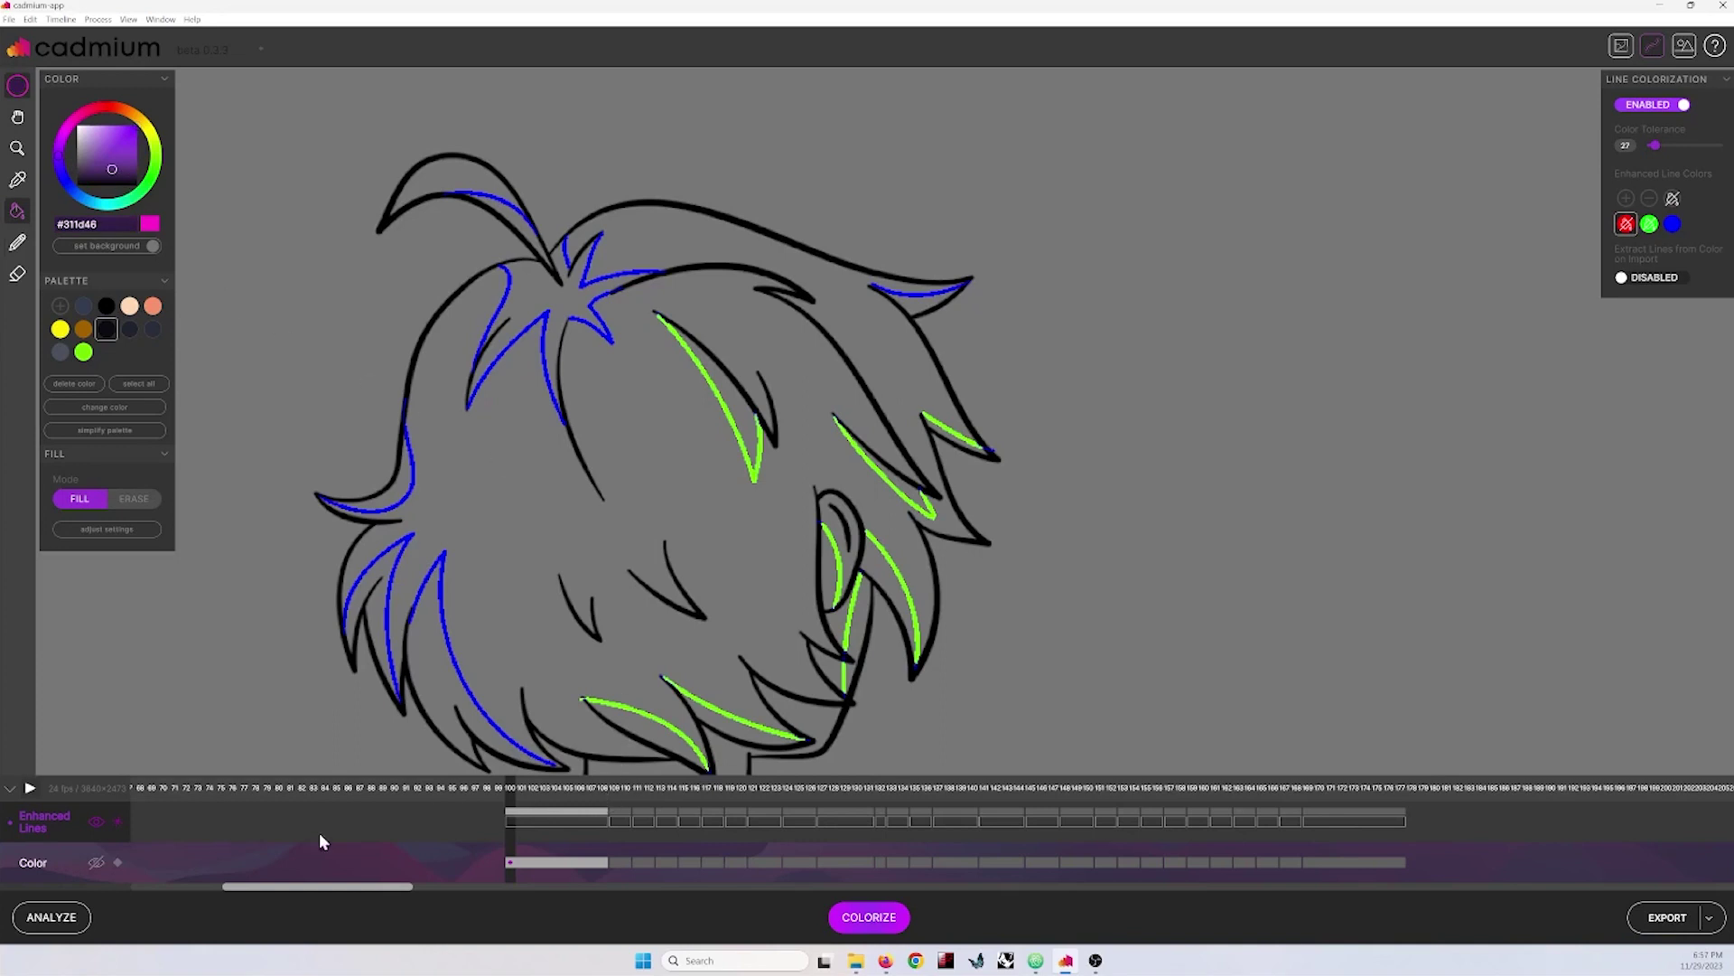
click(96, 863)
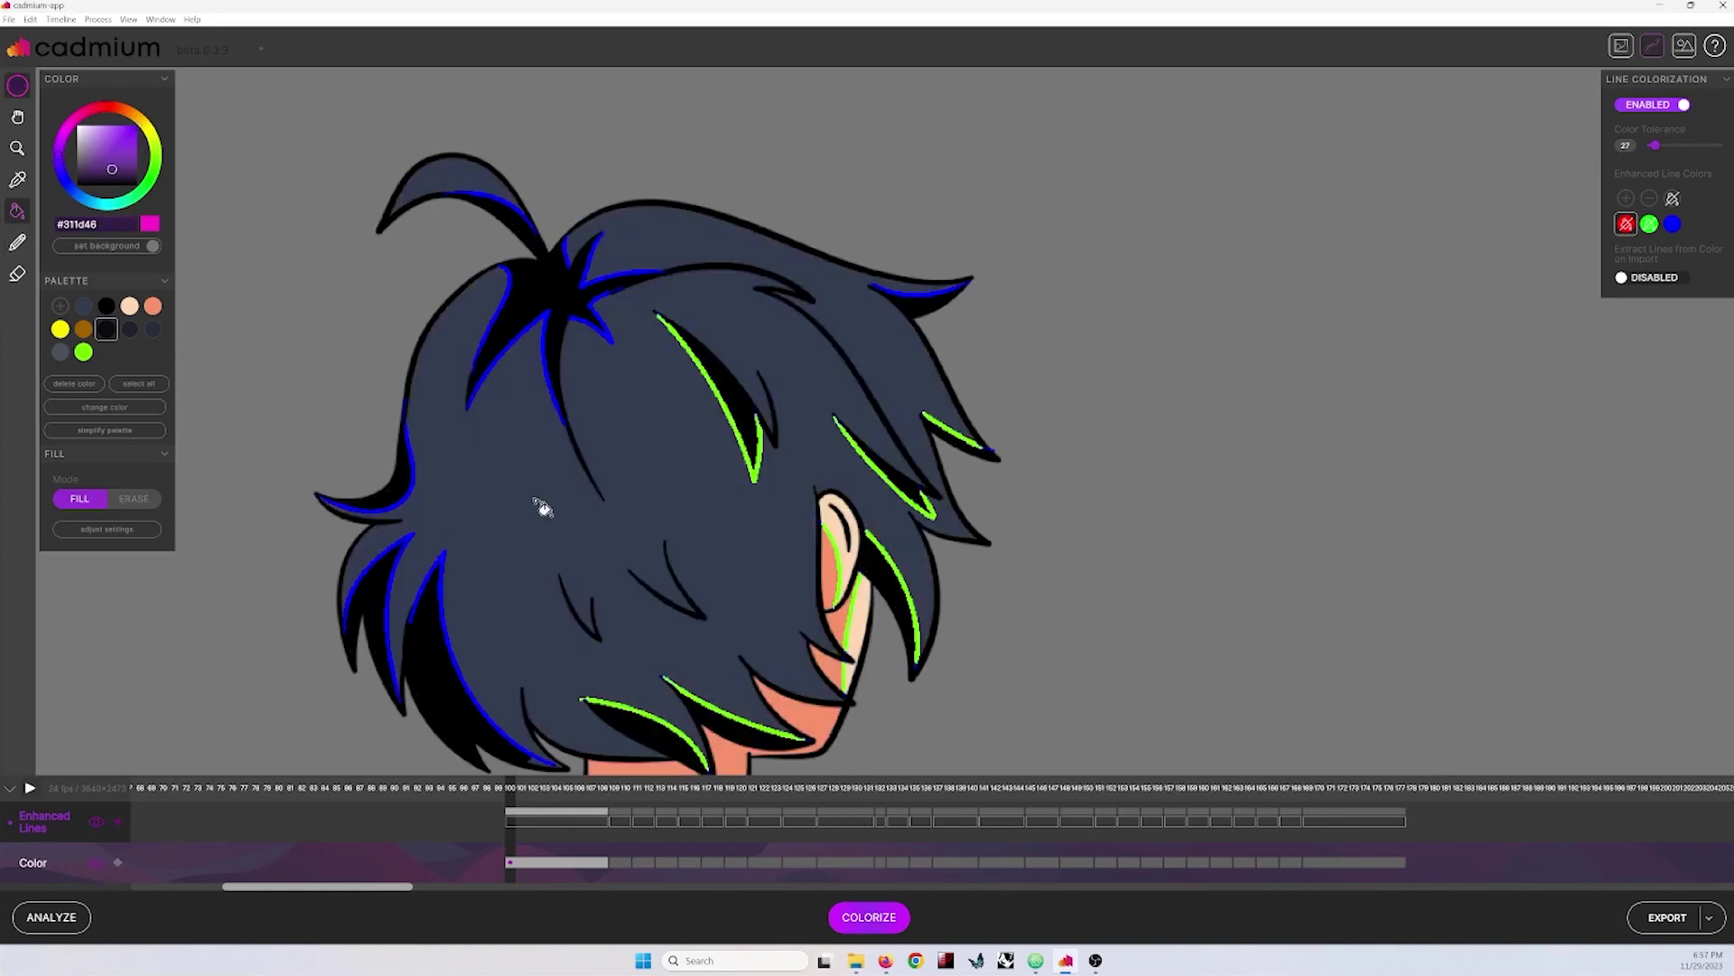
alt+click(560, 472)
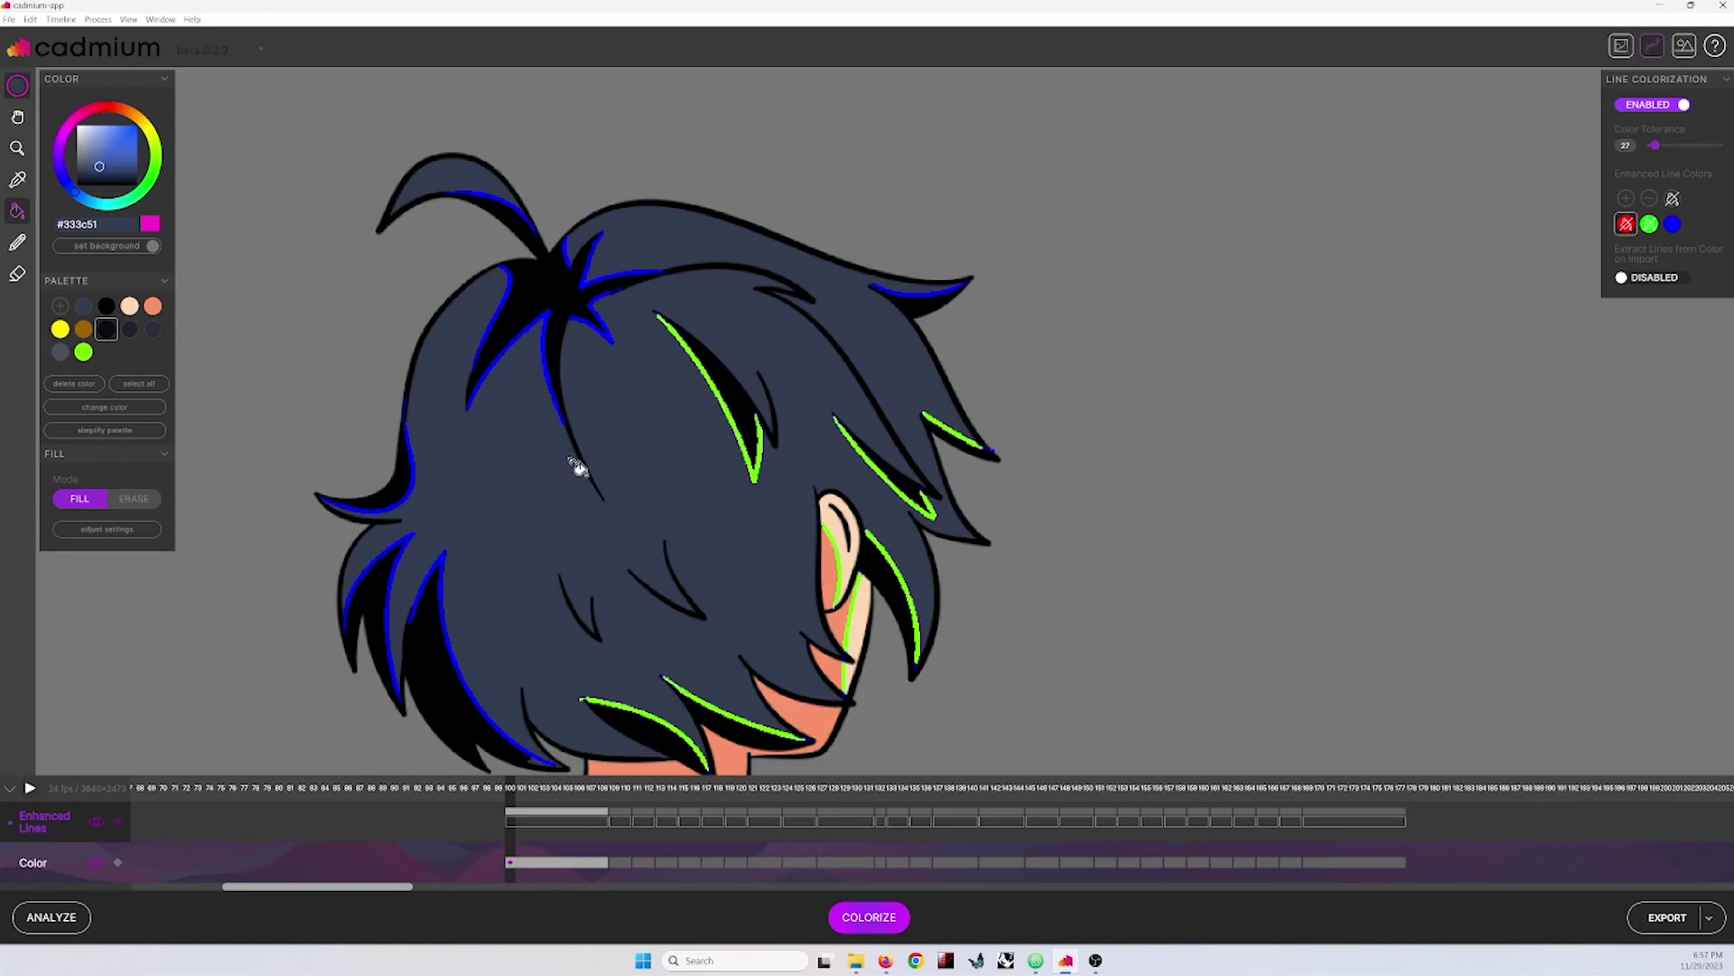
Step: Go to a later uncoloured drawing and fill the back of the hair with #333c51
key(Right)
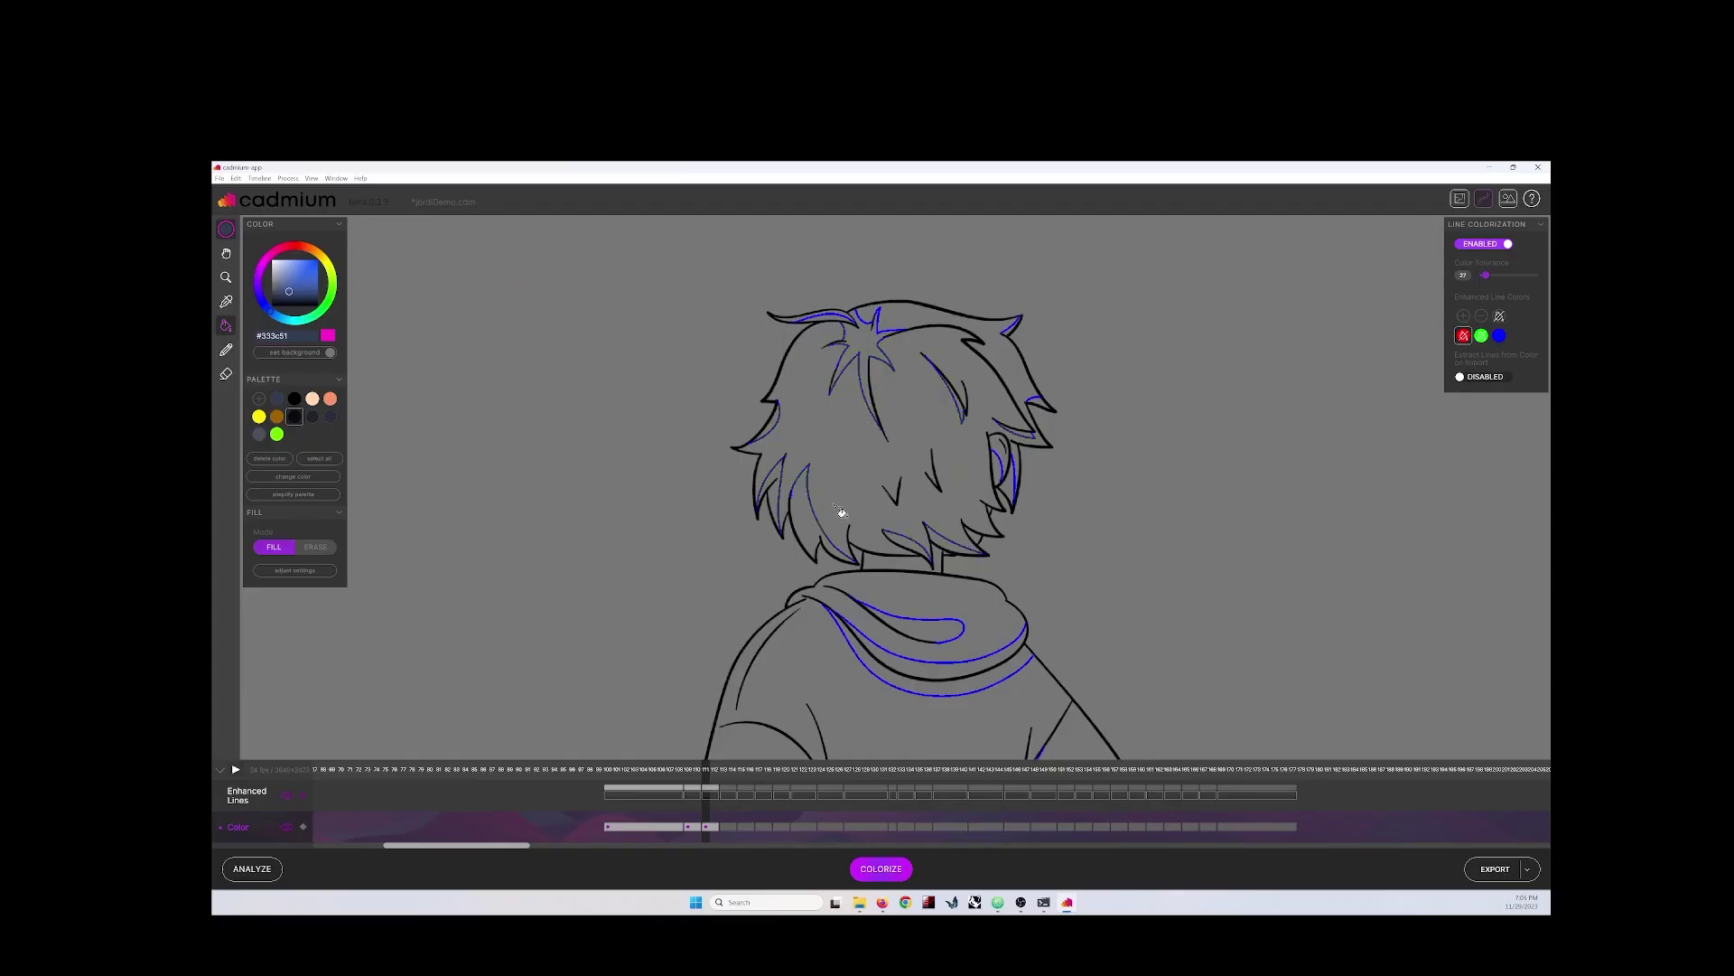
click(945, 531)
scroll(972, 406, up, 3)
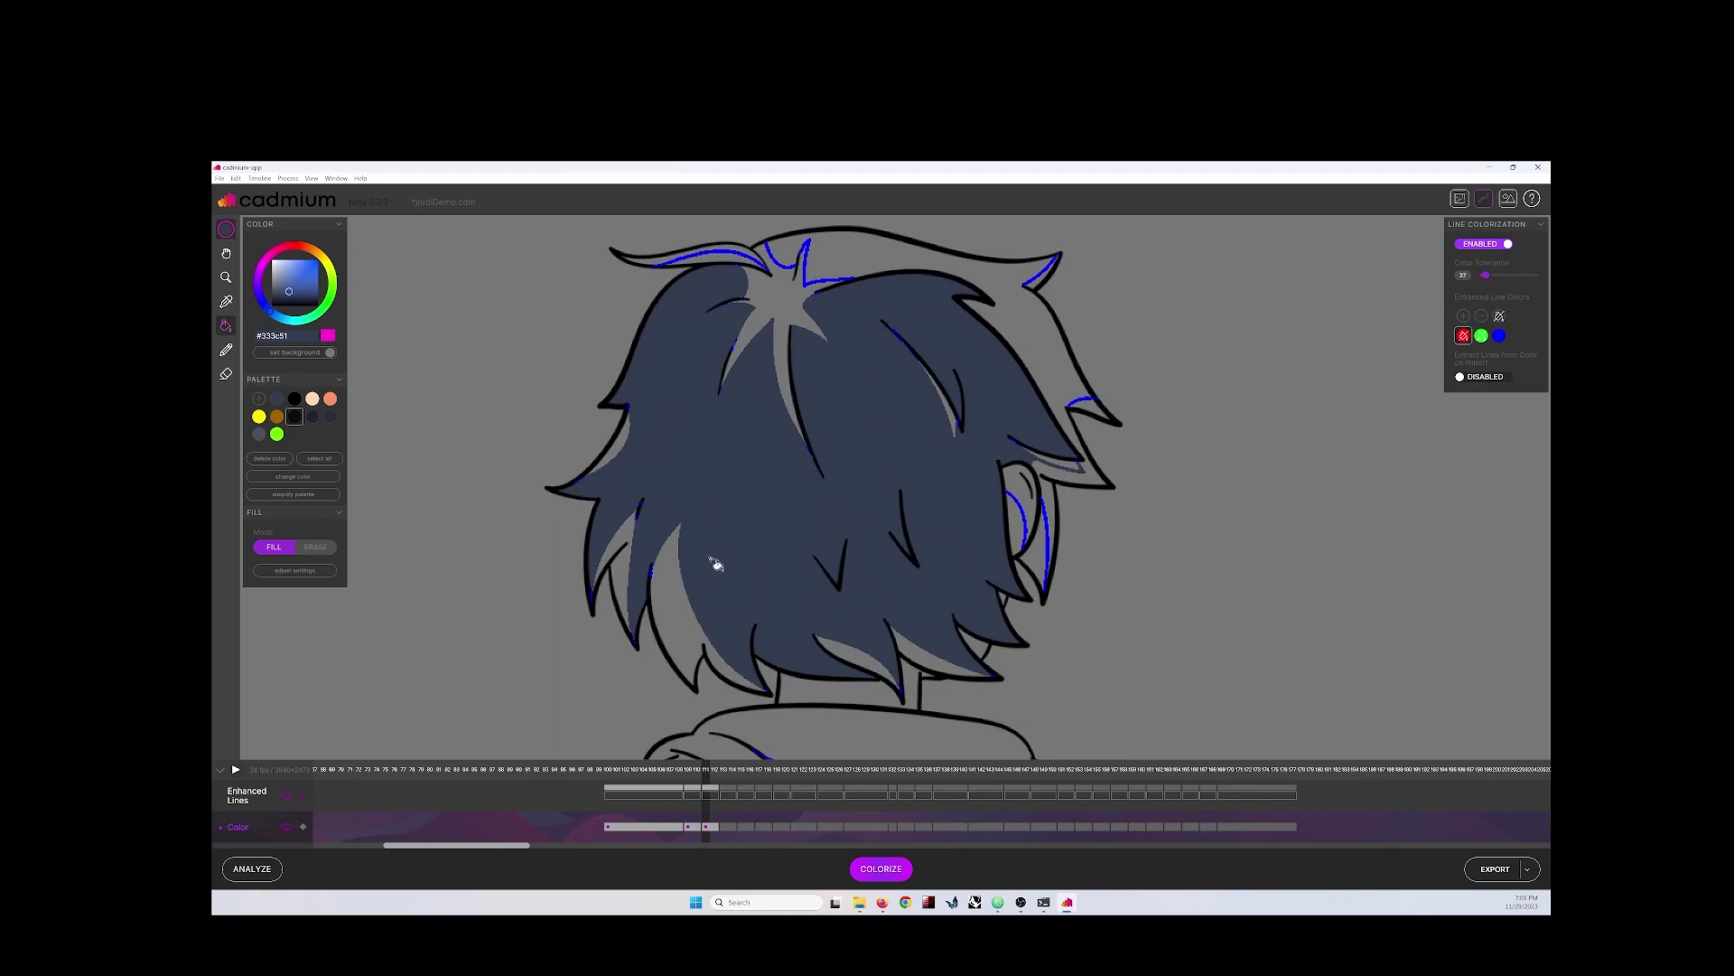
Step: Inspect how the fill affects the hair lines by toggling the Color layer's visibility and line colorization off and on again
click(287, 827)
scroll(703, 540, up, 1)
scroll(704, 533, up, 2)
click(286, 826)
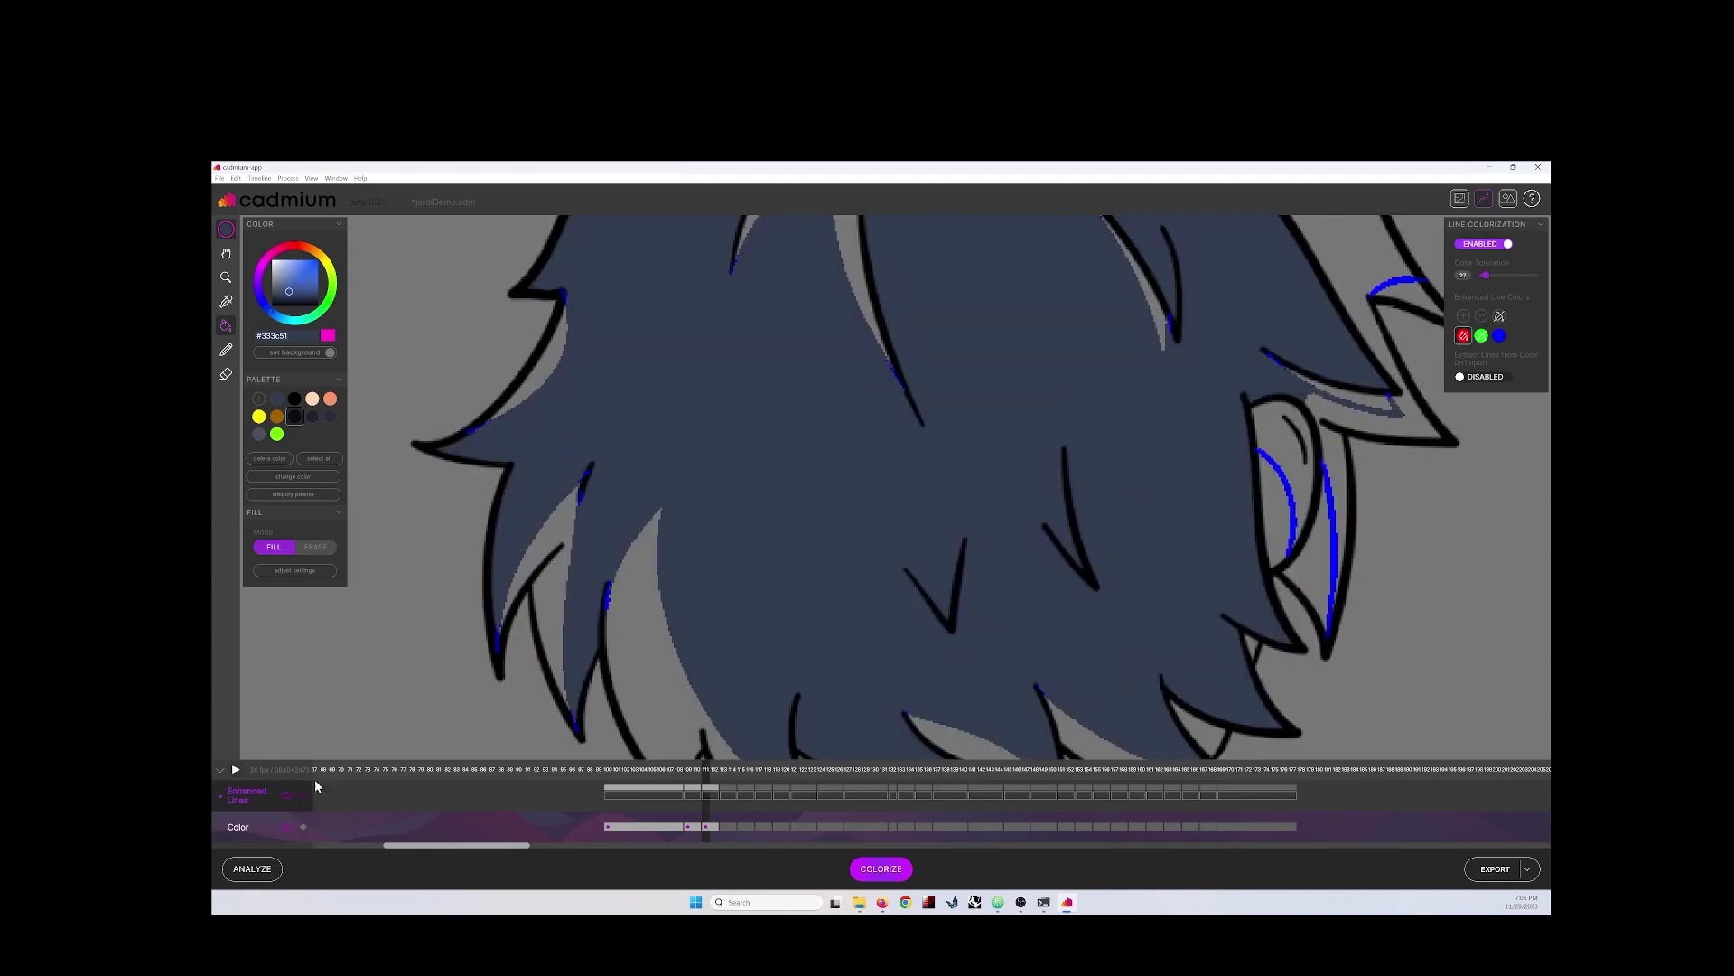
click(303, 796)
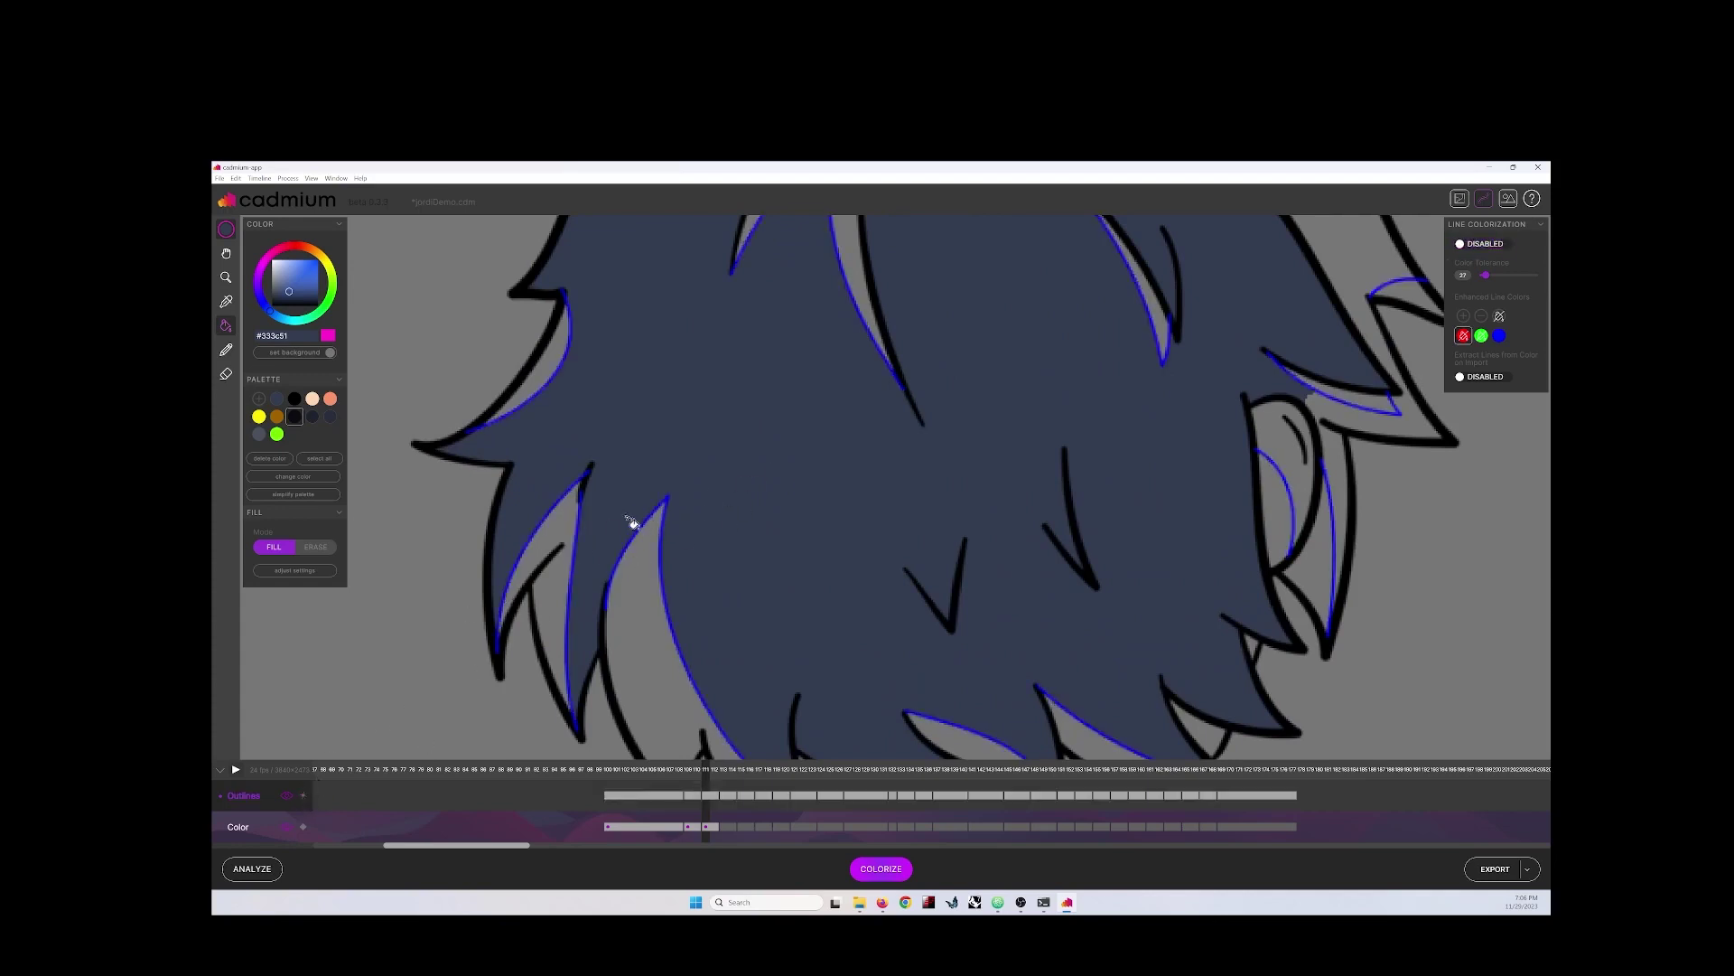
click(302, 795)
Step: Return to frame 100, sample the hoodie's brown shadow colour, and recolour the blue shadow lines on the hood with Pen and Fill
scroll(588, 650, down, 3)
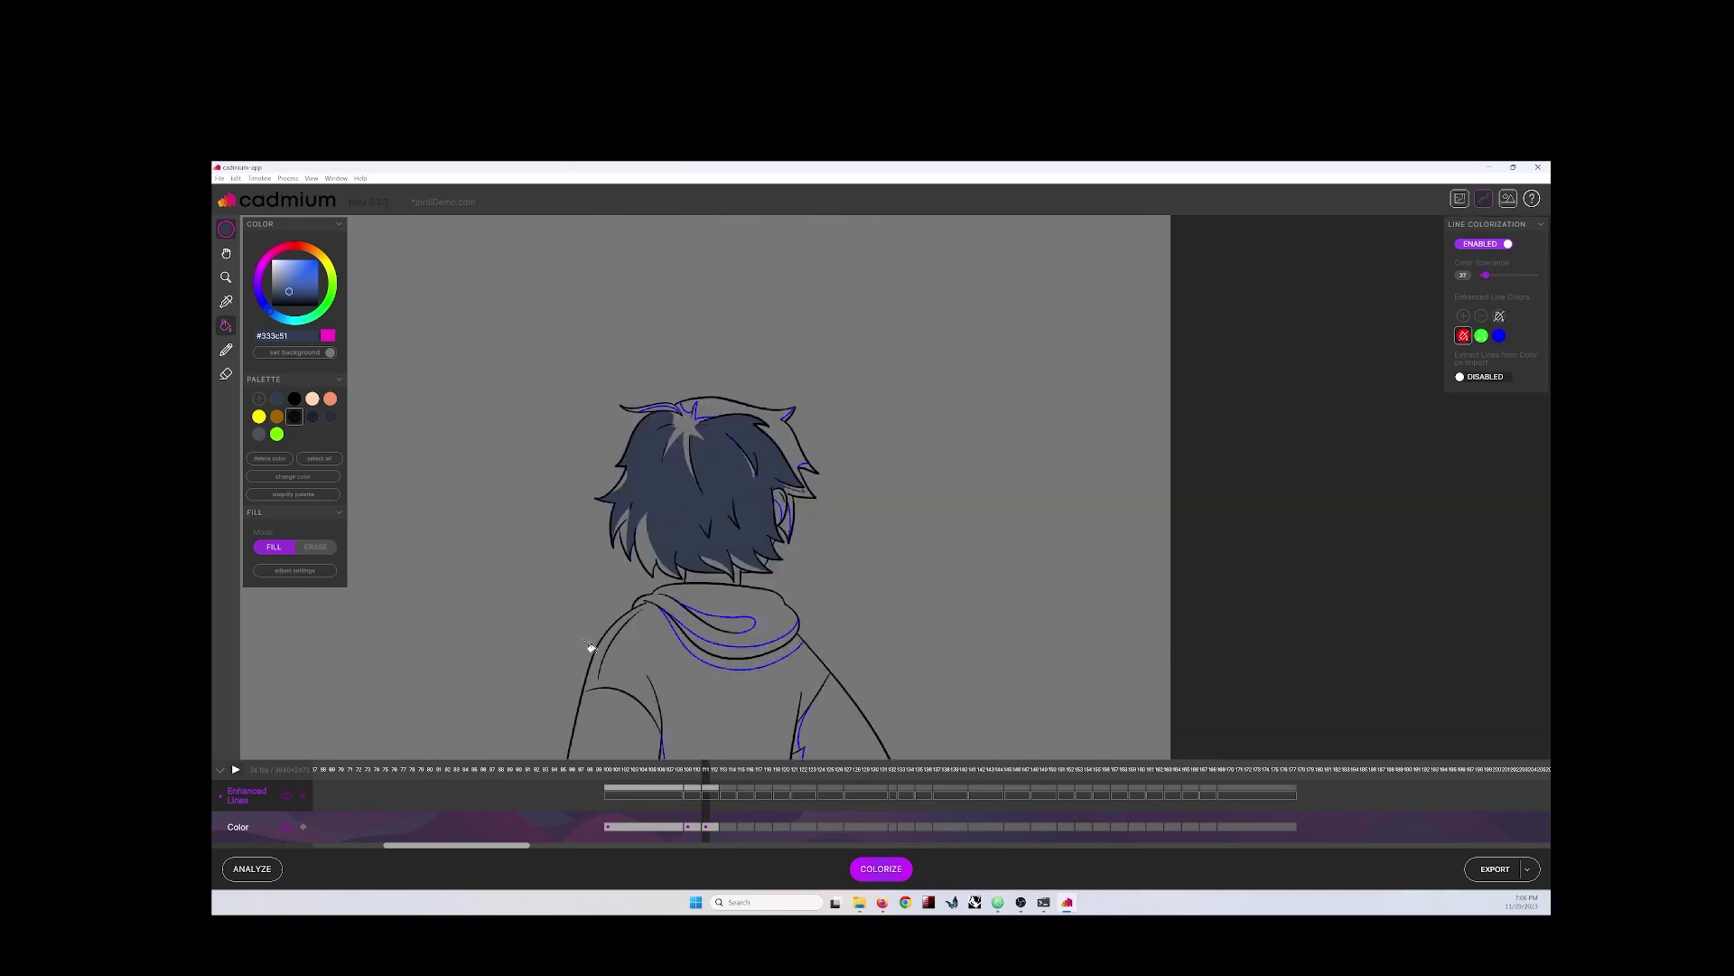
scroll(741, 627, down, 1)
scroll(768, 628, up, 2)
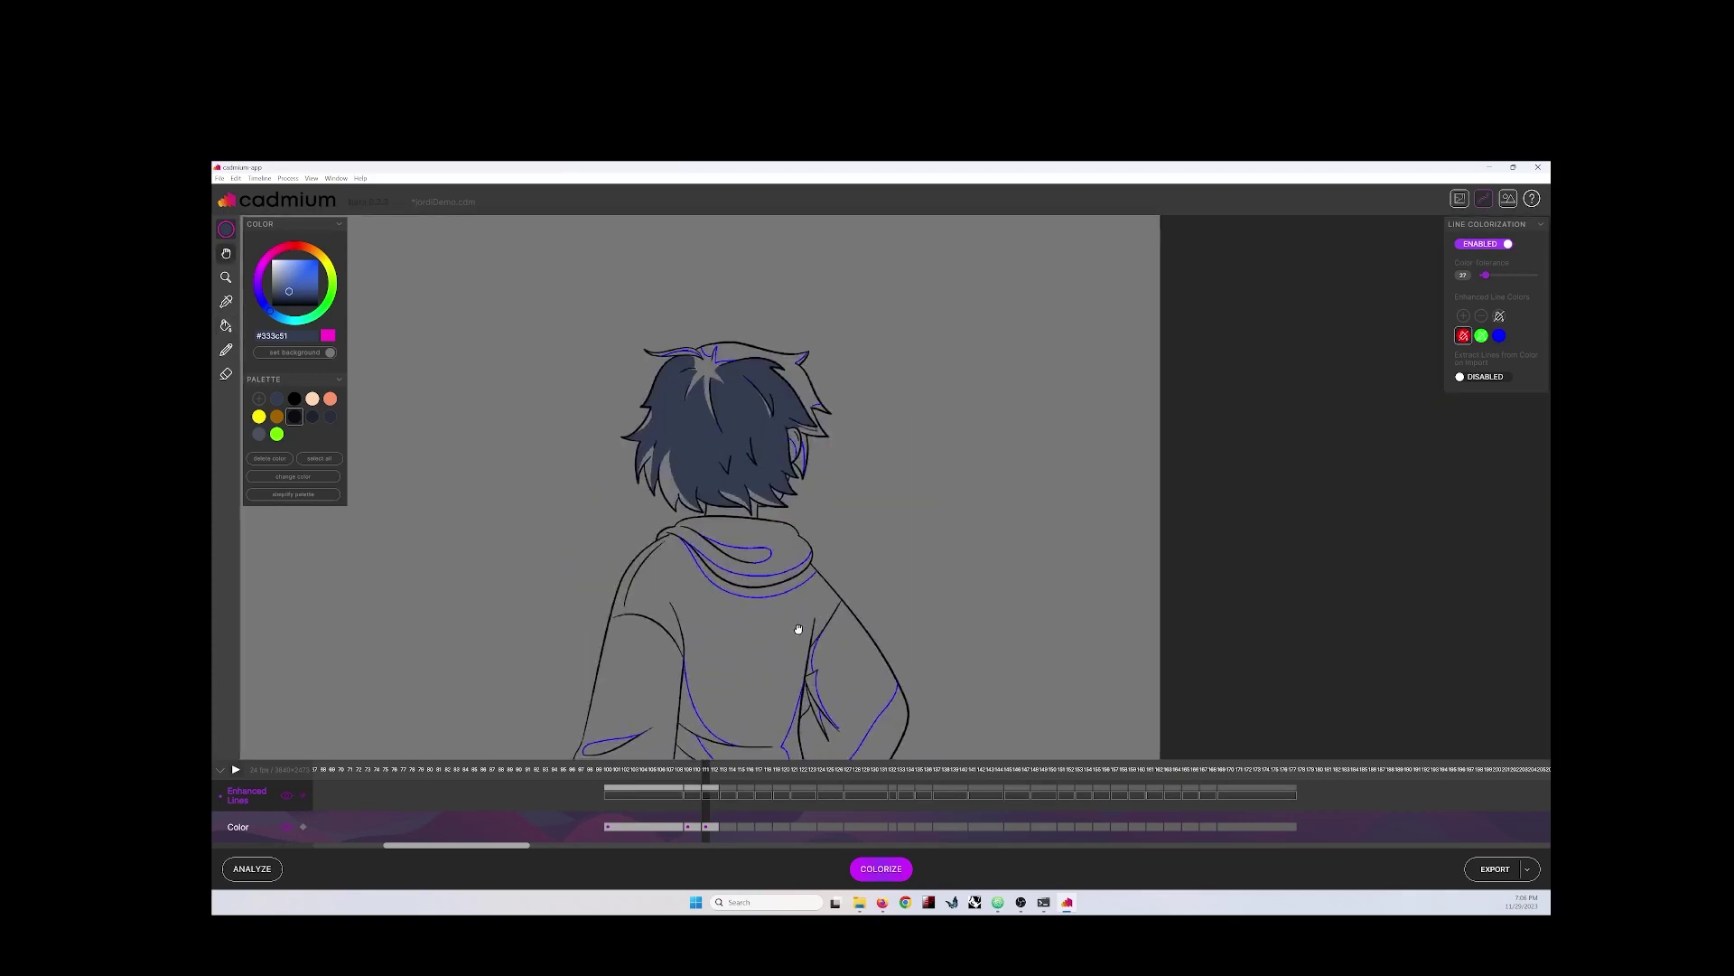
scroll(801, 635, up, 1)
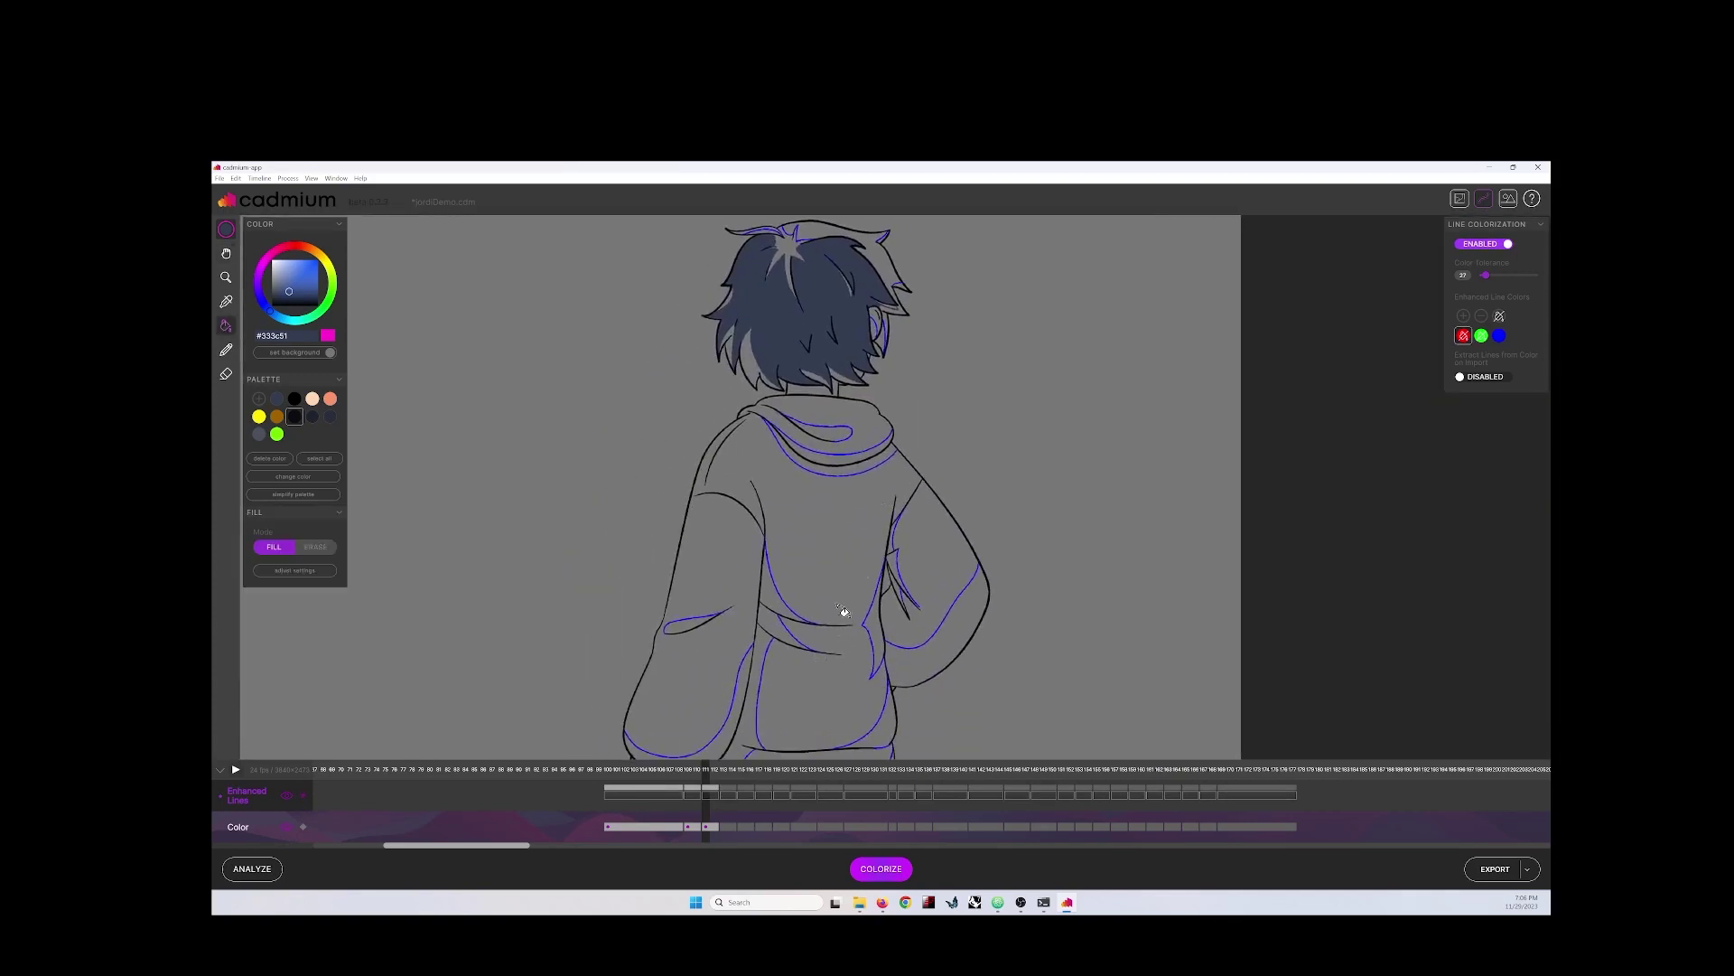
click(687, 786)
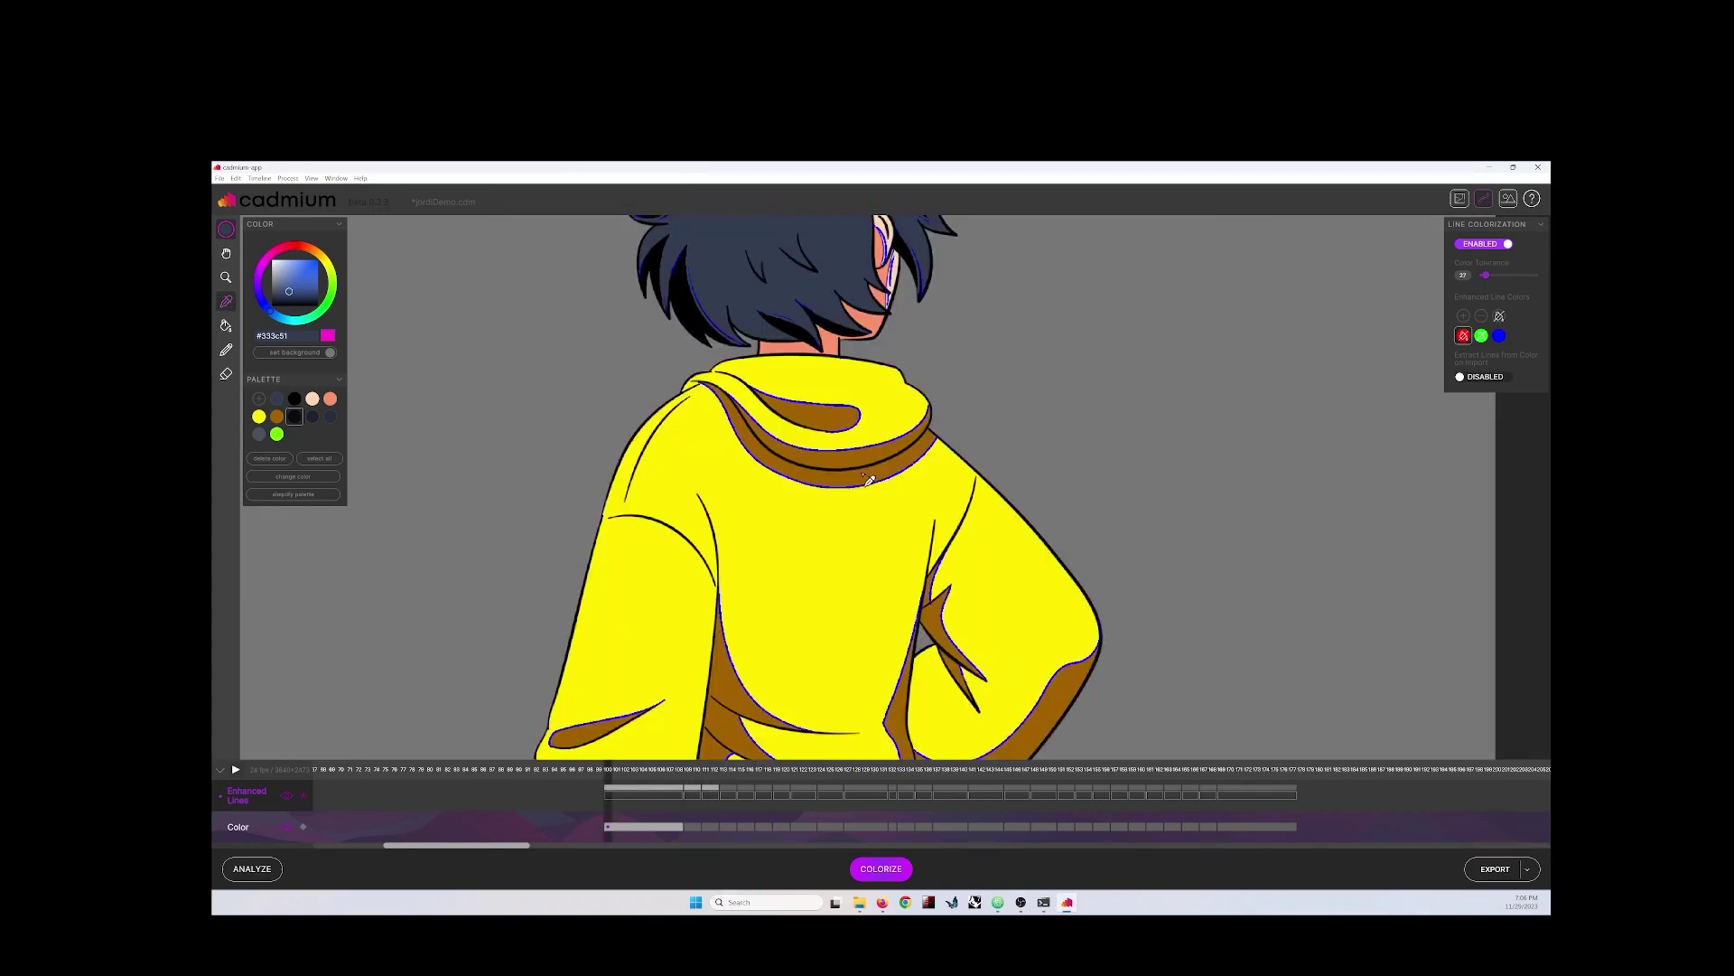
click(867, 480)
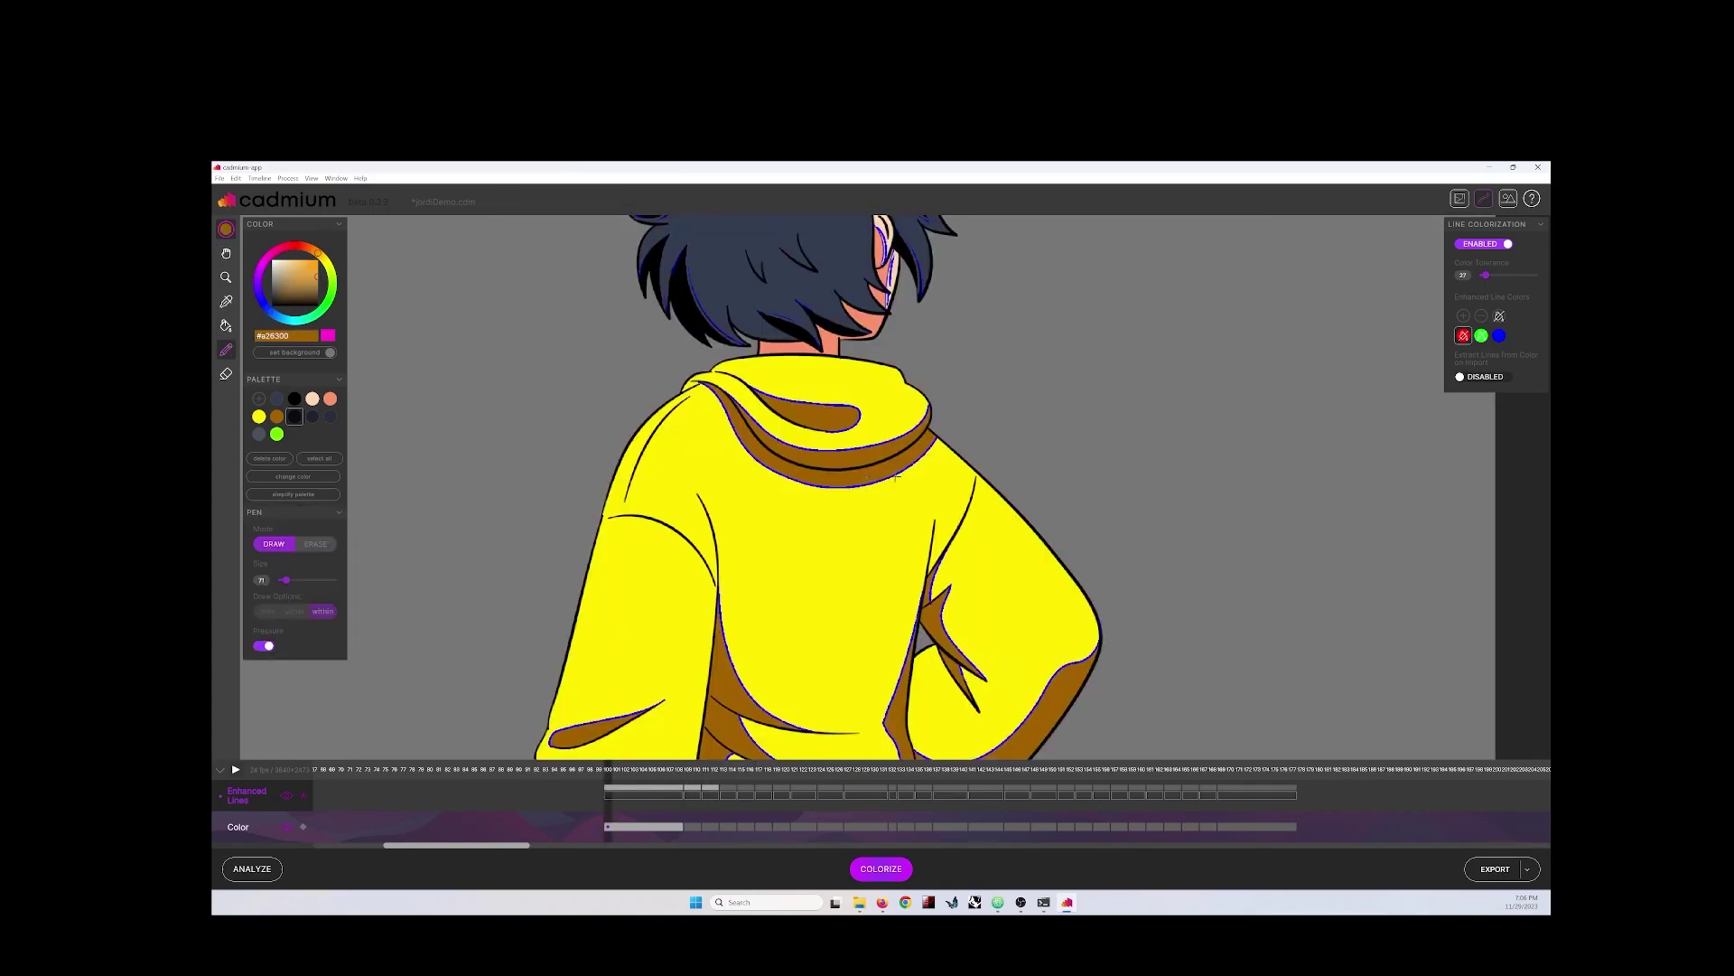
mouse_move(914, 465)
shift+mouse_down()
mouse_move(822, 486)
mouse_move(697, 384)
shift+mouse_up()
key(f)
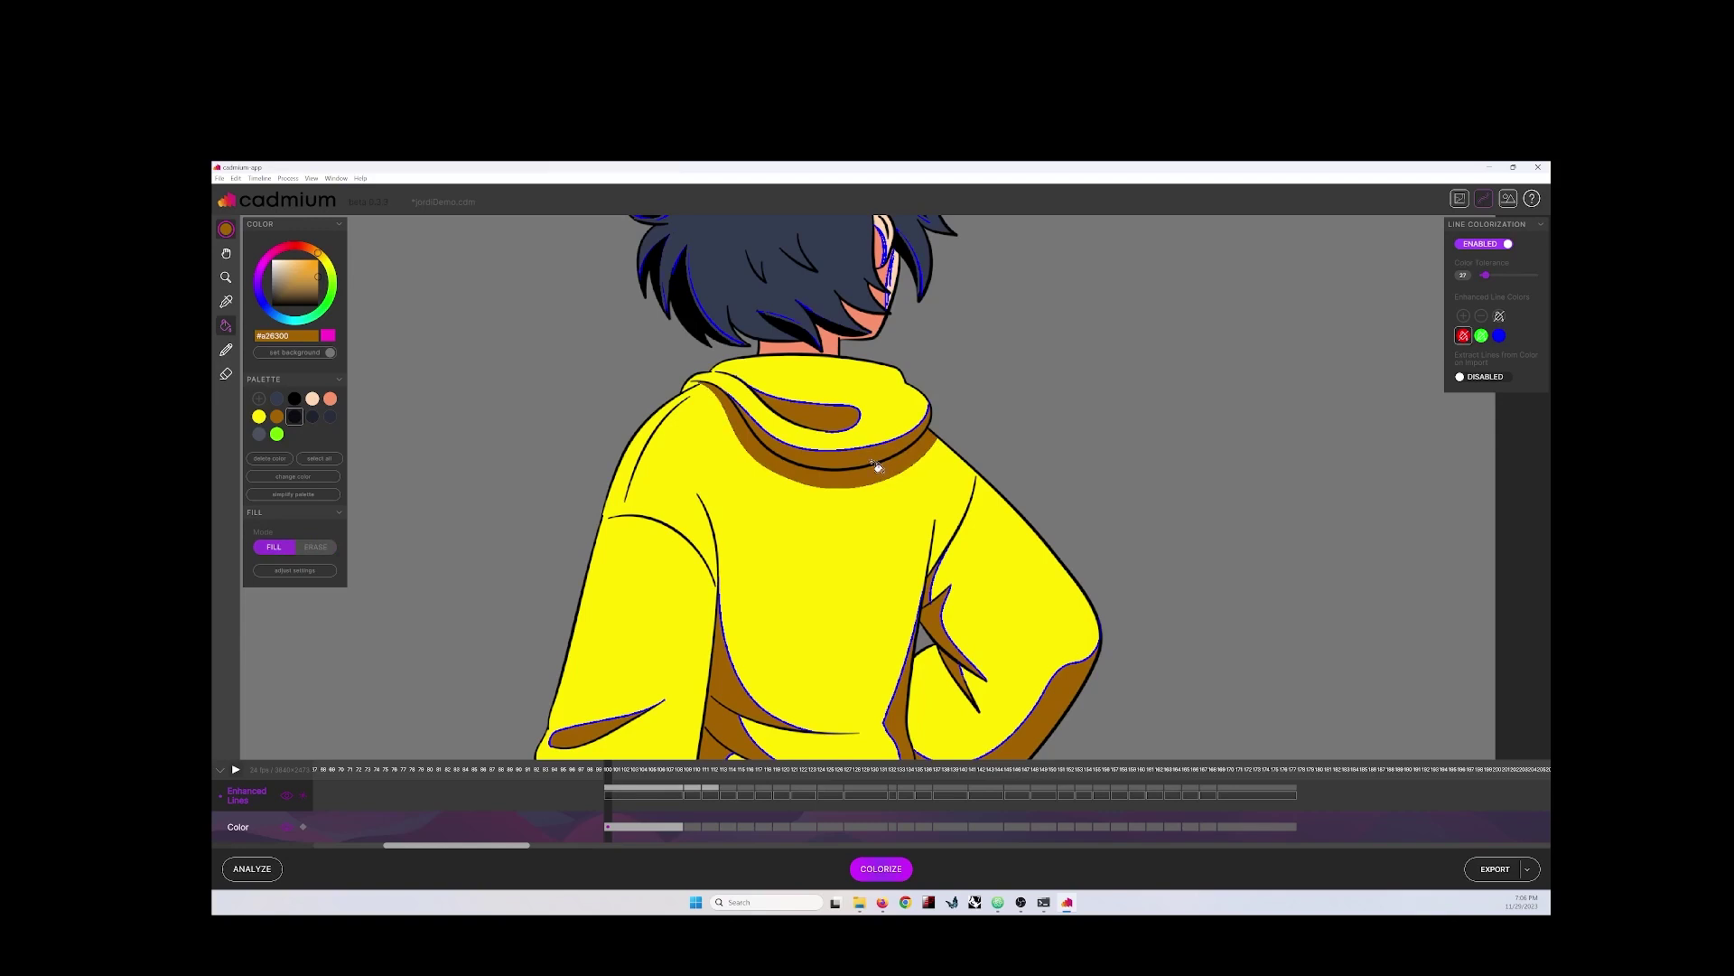
click(875, 463)
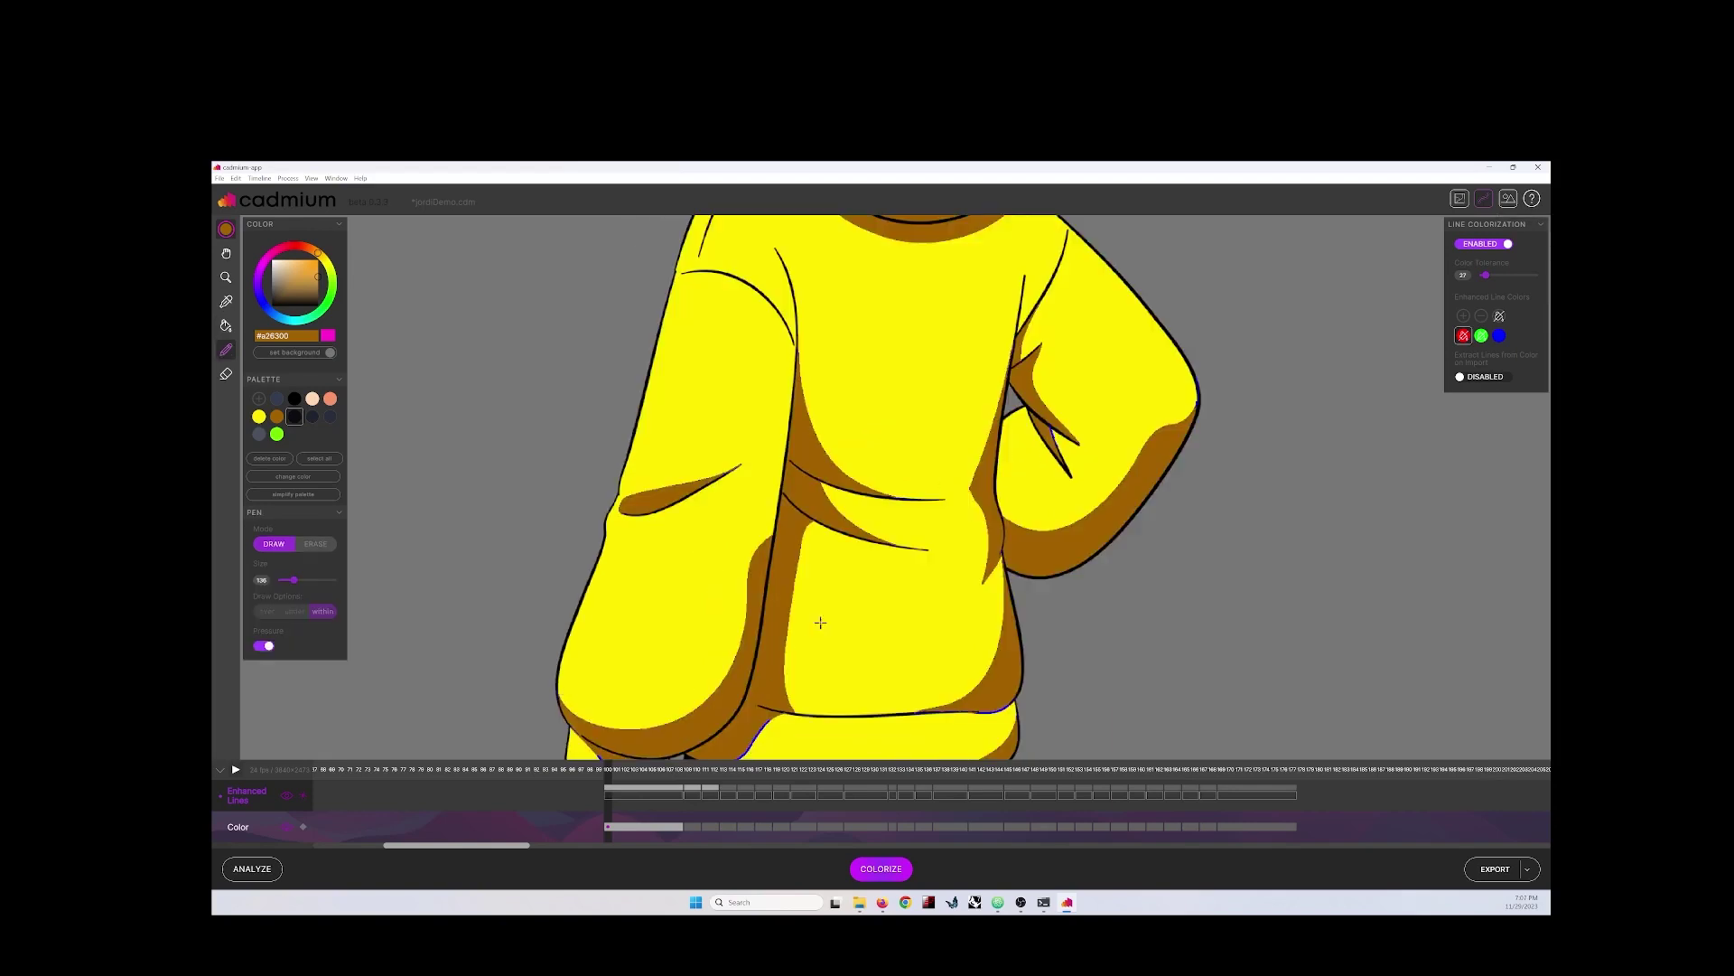
Step: Try a brown pen stroke on the lower back of the hoodie, and undo it
scroll(802, 650, down, 5)
scroll(824, 700, up, 5)
mouse_move(802, 609)
mouse_down()
mouse_move(783, 636)
mouse_move(813, 594)
mouse_up()
key(ctrl+z)
key(ctrl+z)
key(z)
scroll(840, 604, down, 5)
Step: Recolour the blue shadow lines on the crown, side locks and pointed tips of the hair in white with the Pen
key(p)
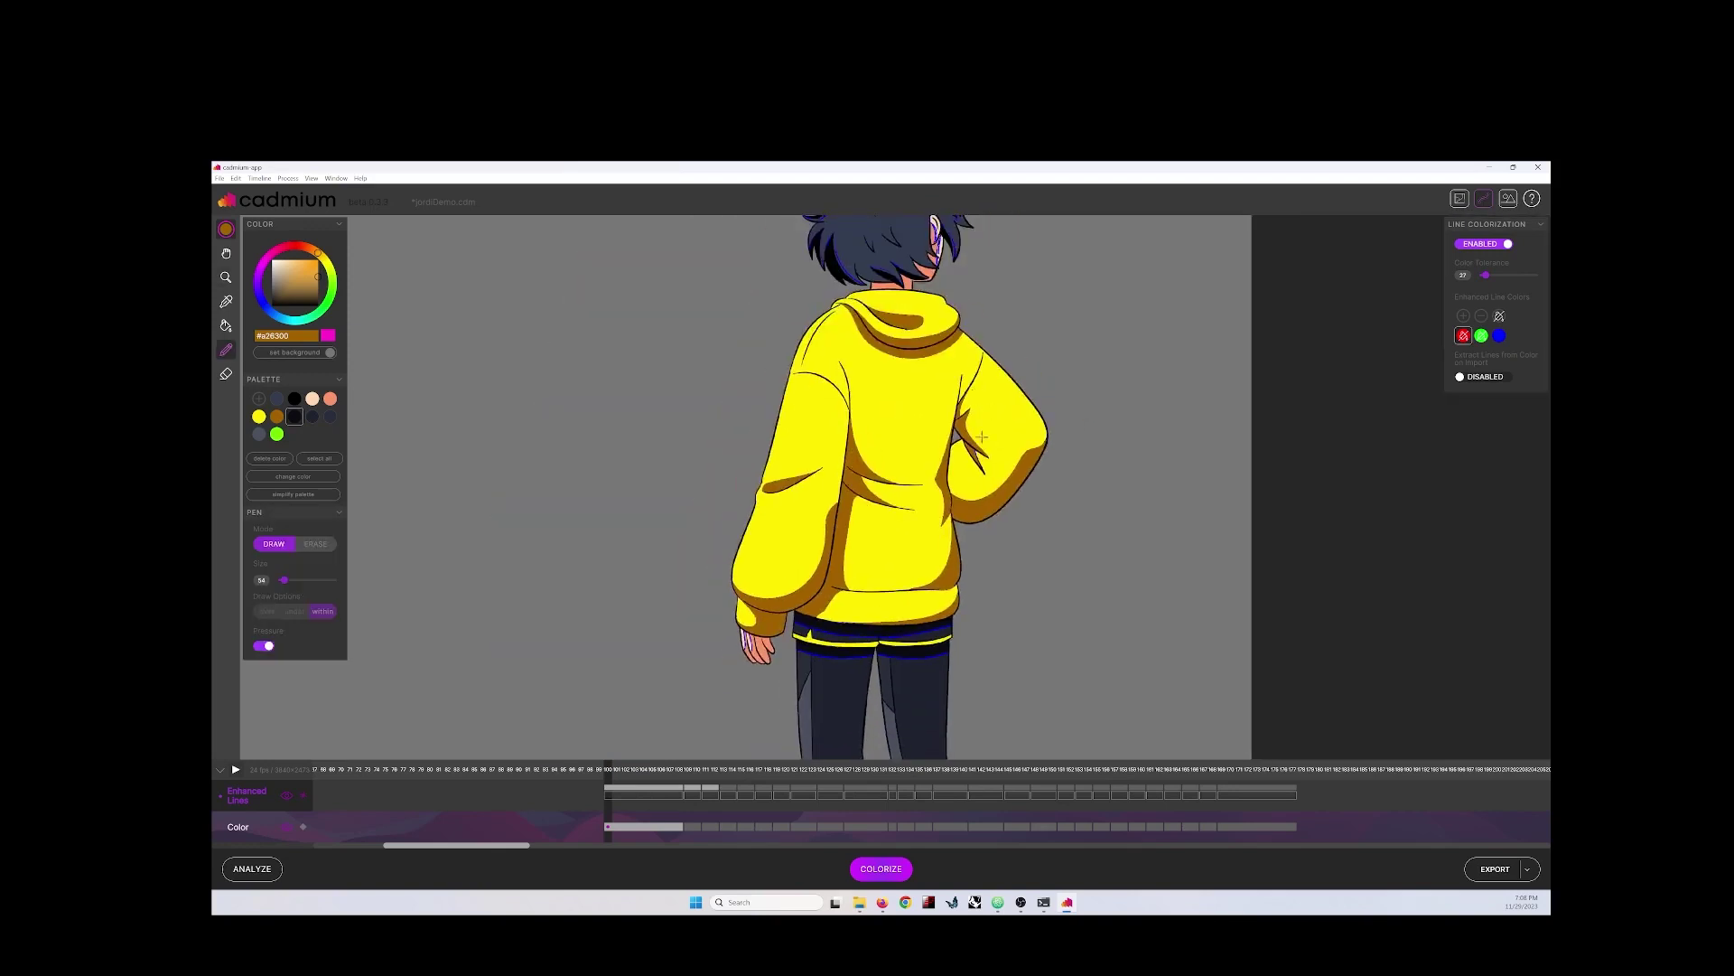
scroll(986, 403, down, 3)
scroll(901, 288, up, 2)
drag(835, 470, 833, 432)
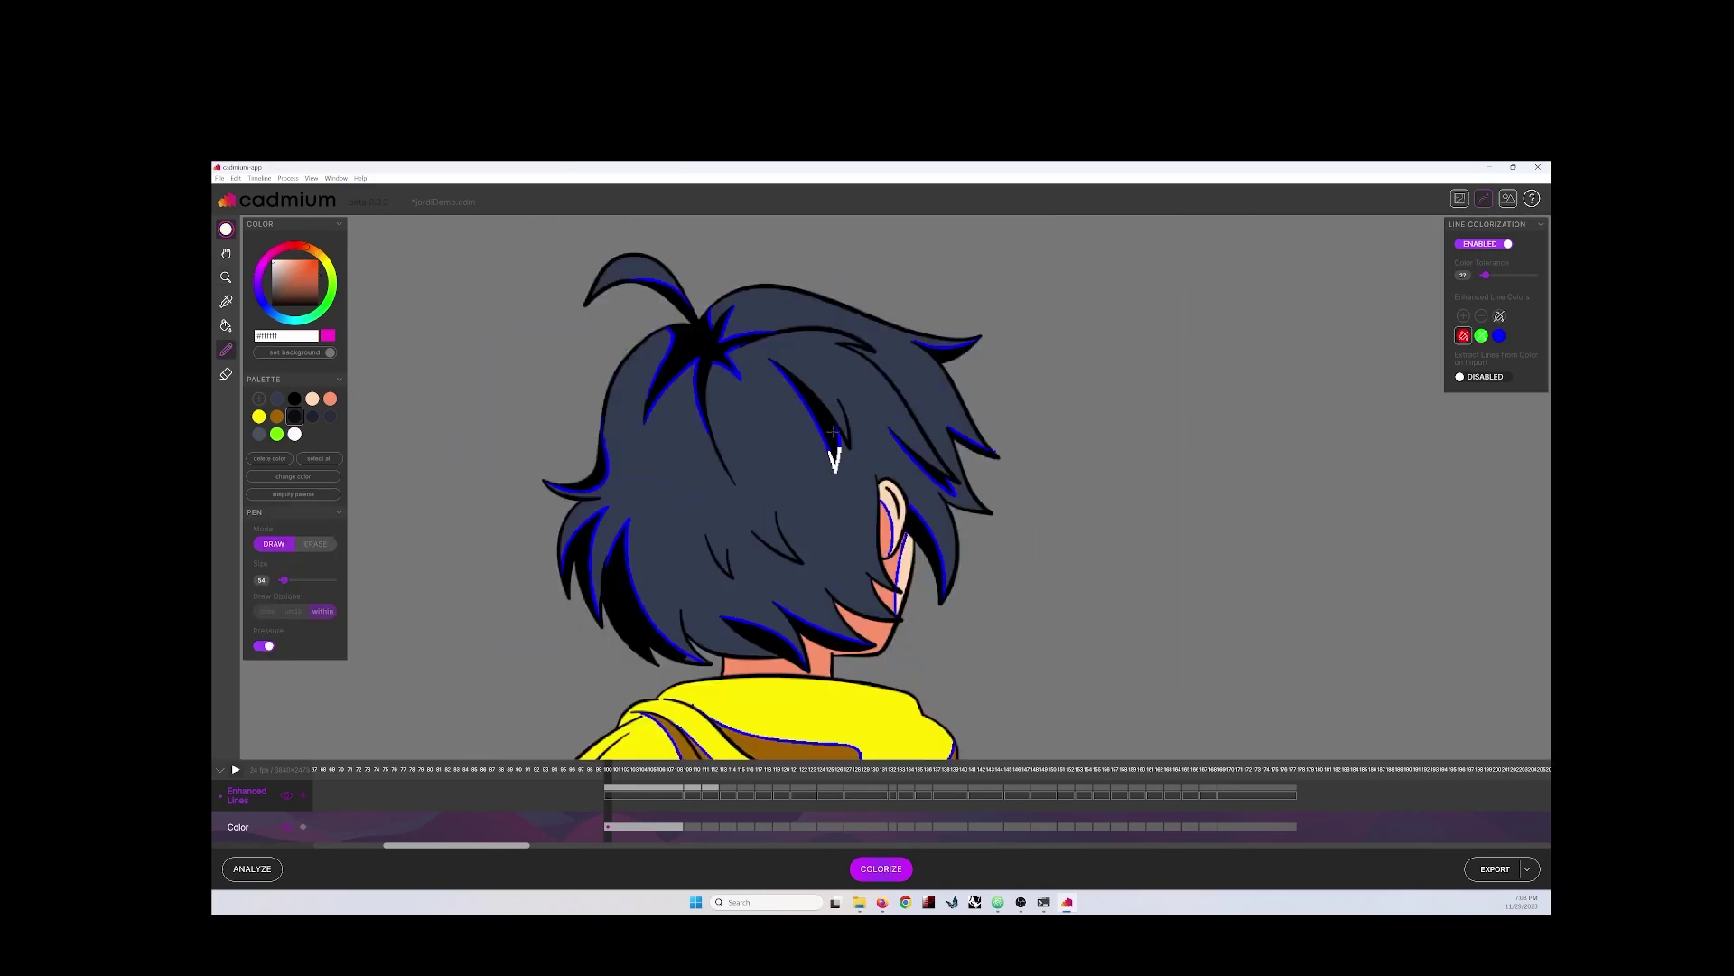
drag(772, 362, 837, 446)
drag(752, 332, 730, 340)
mouse_move(741, 380)
mouse_down()
mouse_move(723, 352)
mouse_move(693, 434)
mouse_up()
drag(721, 329, 709, 313)
drag(700, 356, 647, 395)
drag(676, 380, 645, 423)
drag(691, 307, 636, 279)
drag(606, 508, 589, 533)
mouse_move(607, 436)
mouse_down()
mouse_move(547, 486)
mouse_move(563, 549)
mouse_up()
mouse_move(589, 543)
mouse_down()
mouse_move(566, 571)
mouse_move(595, 620)
mouse_up()
mouse_move(619, 533)
mouse_down()
mouse_move(605, 569)
mouse_move(684, 652)
mouse_up()
drag(889, 427, 956, 495)
drag(948, 428, 986, 451)
drag(979, 342, 917, 343)
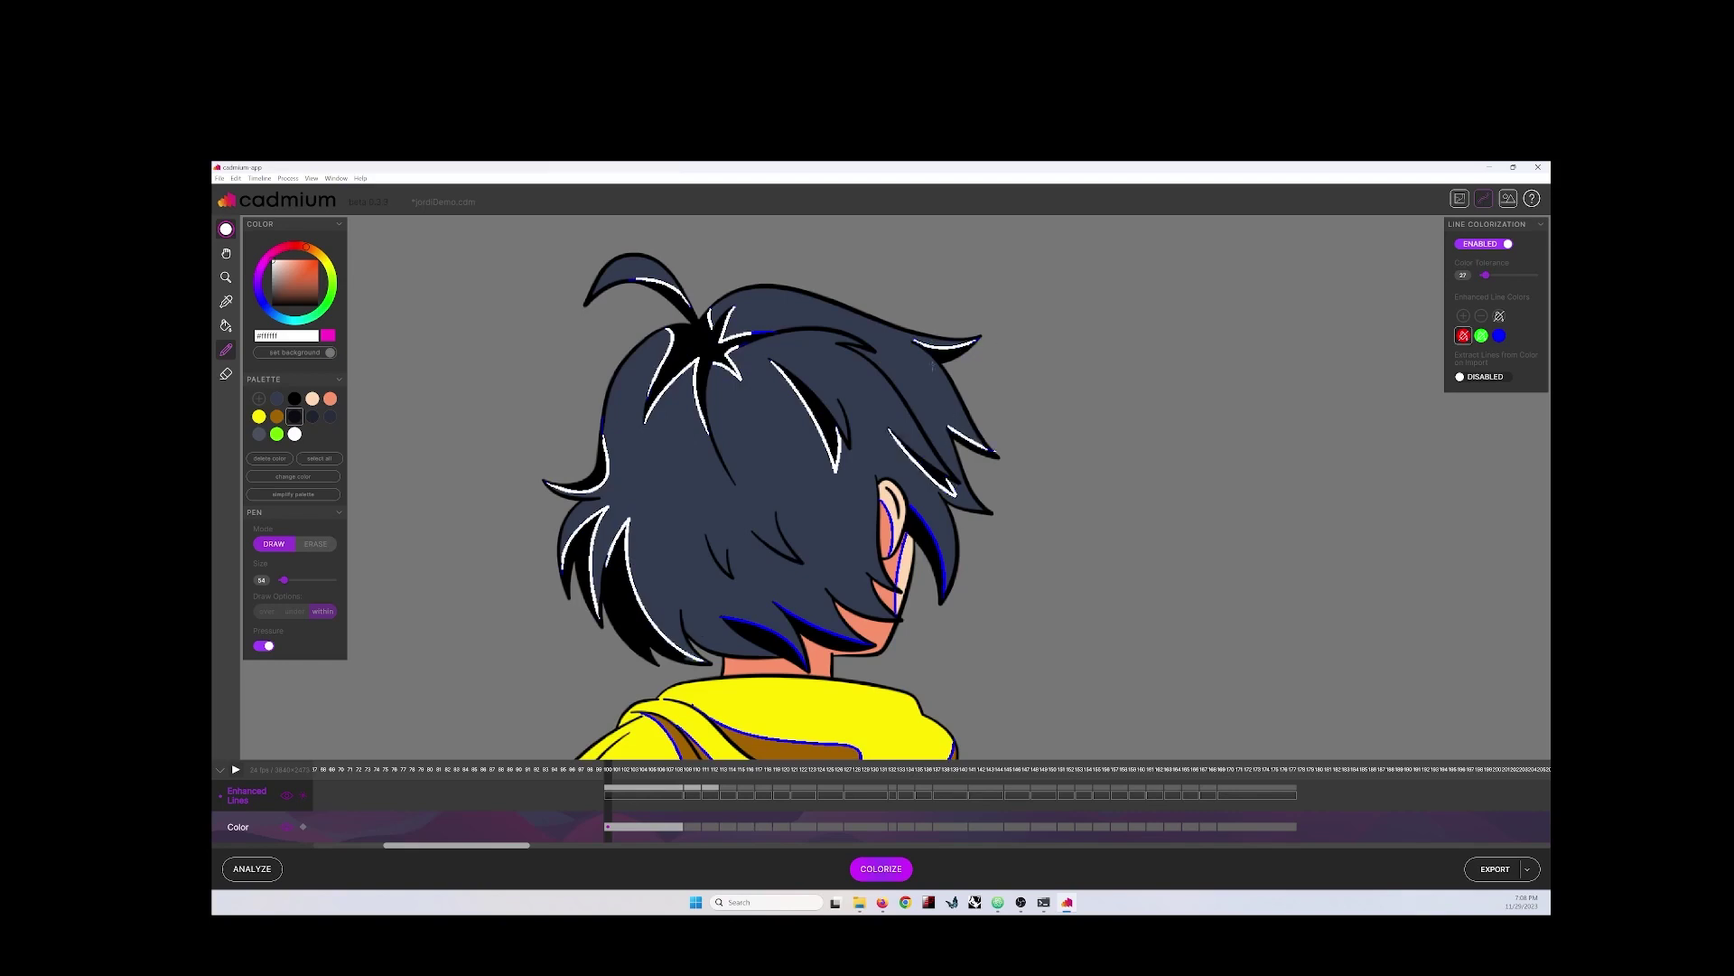
drag(946, 592, 923, 510)
scroll(915, 533, down, 5)
scroll(915, 559, up, 4)
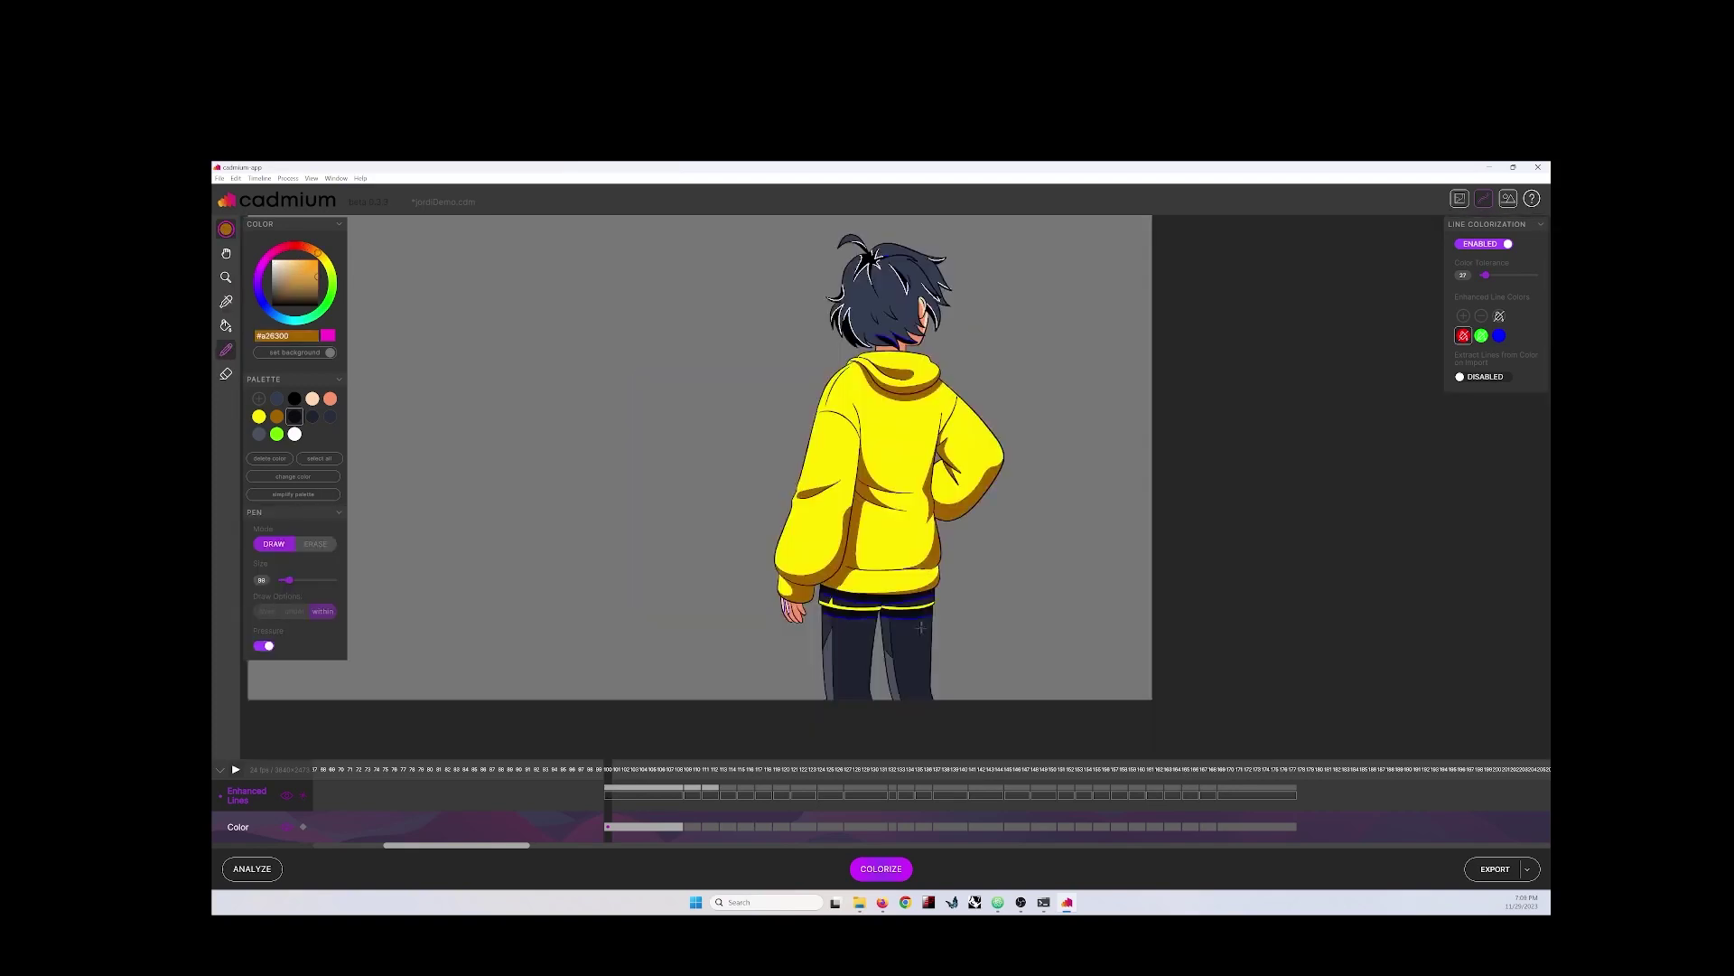
Step: Recolour the blue lines on the shorts and upper trousers in white, and those on the hand in the sampled light skin colour, with the Pen
scroll(921, 626, up, 4)
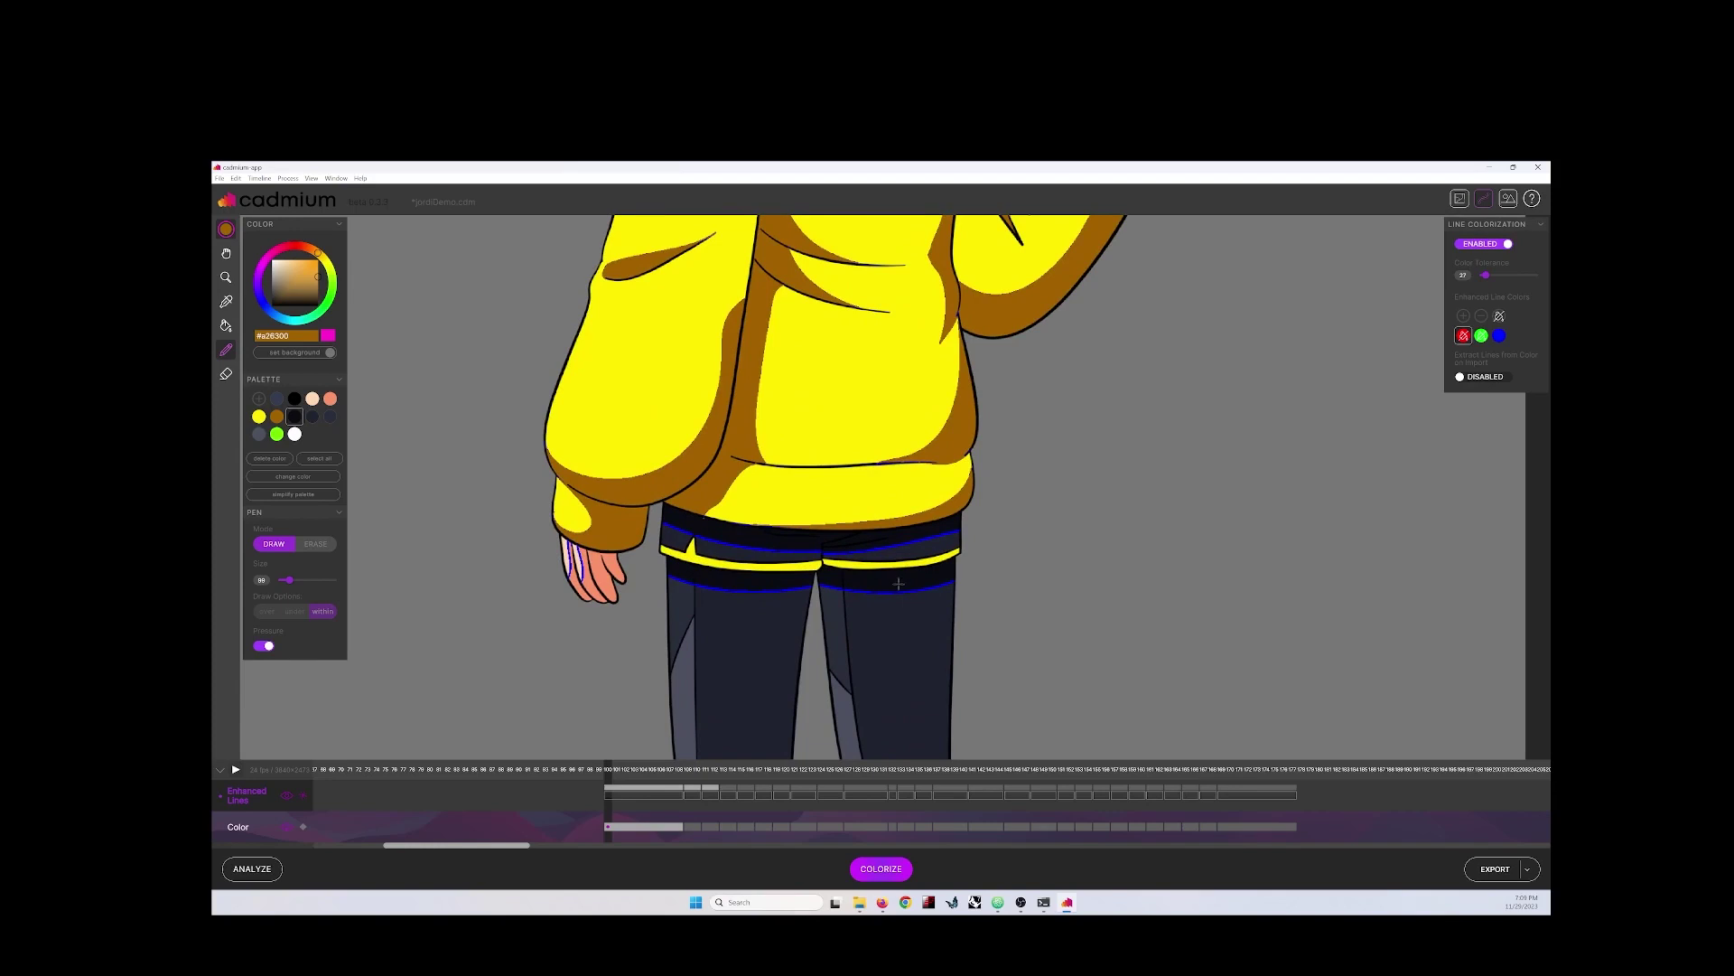
alt+click(898, 583)
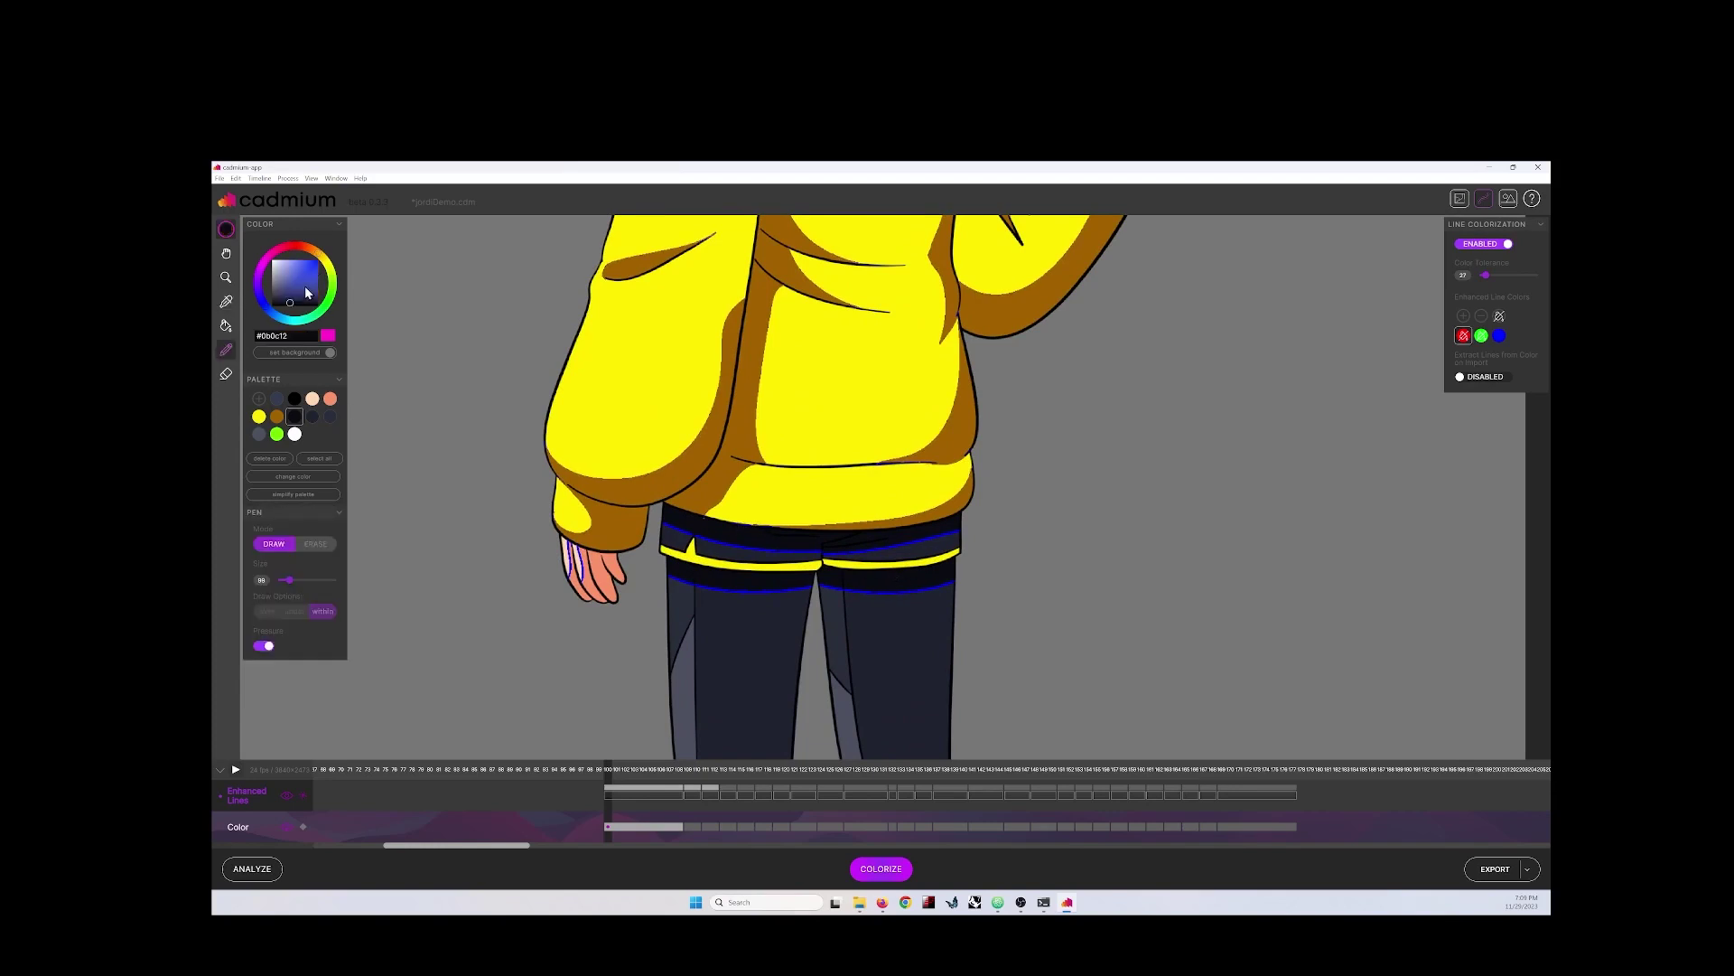
drag(302, 289, 271, 259)
mouse_move(893, 593)
mouse_down()
mouse_move(831, 590)
mouse_move(991, 600)
mouse_up()
mouse_move(798, 590)
mouse_down()
mouse_move(672, 579)
mouse_move(975, 527)
mouse_up()
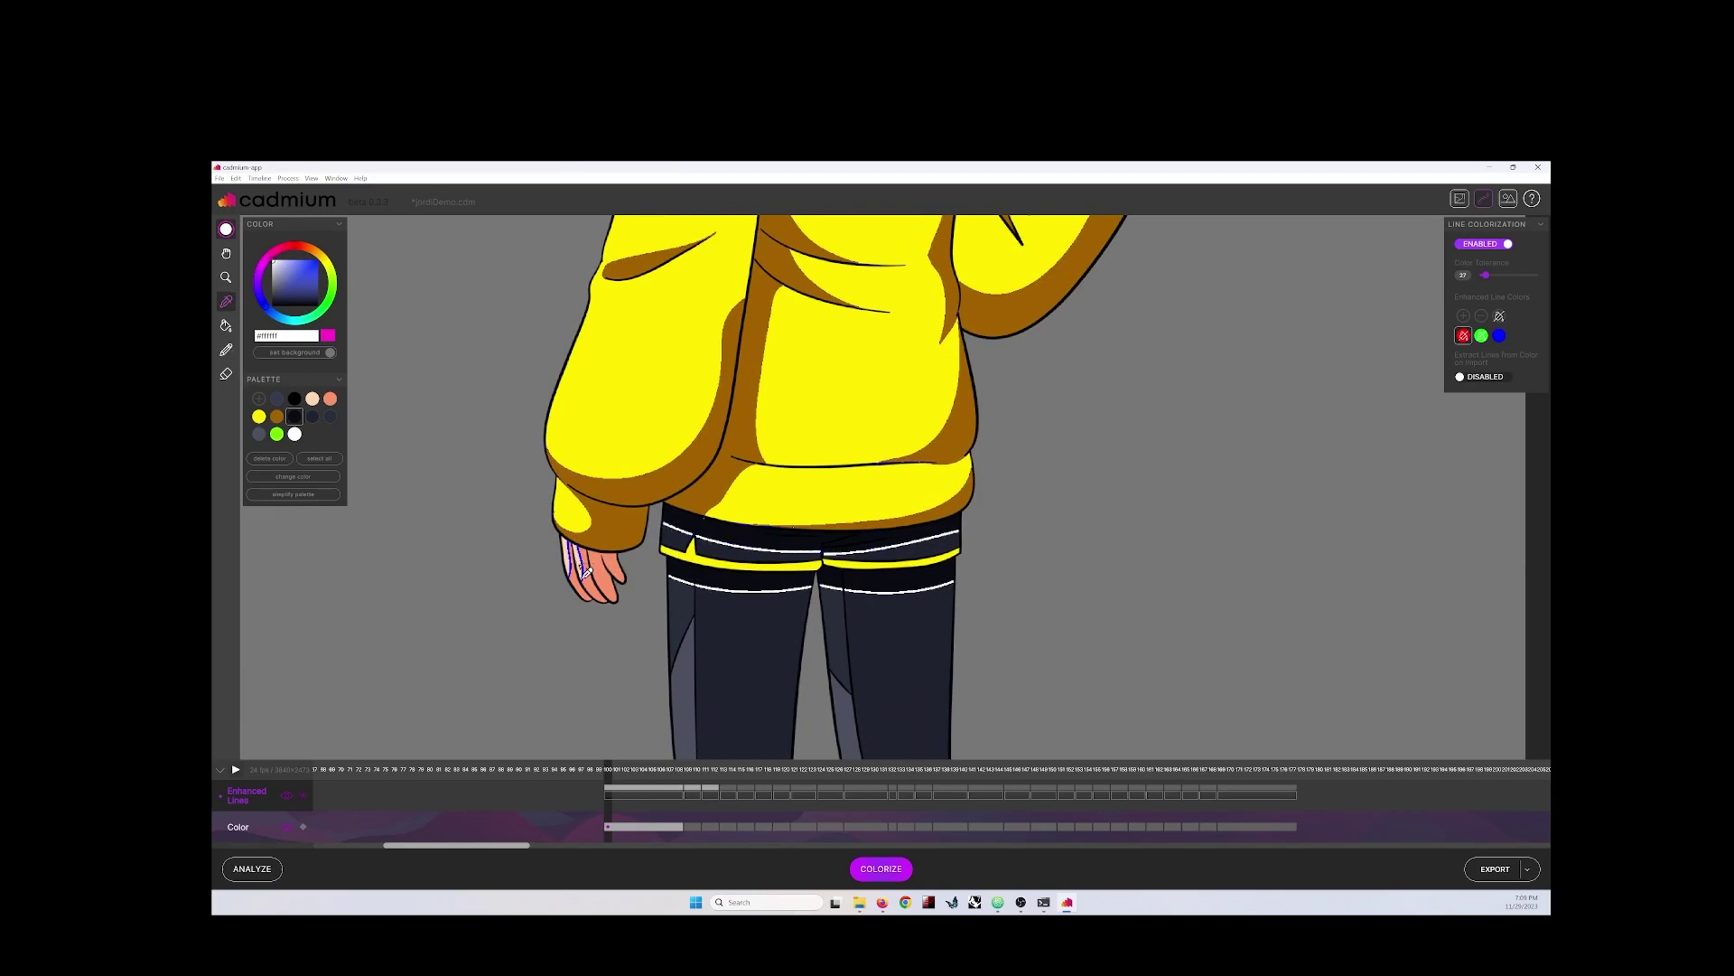
alt+click(585, 572)
drag(571, 549, 579, 573)
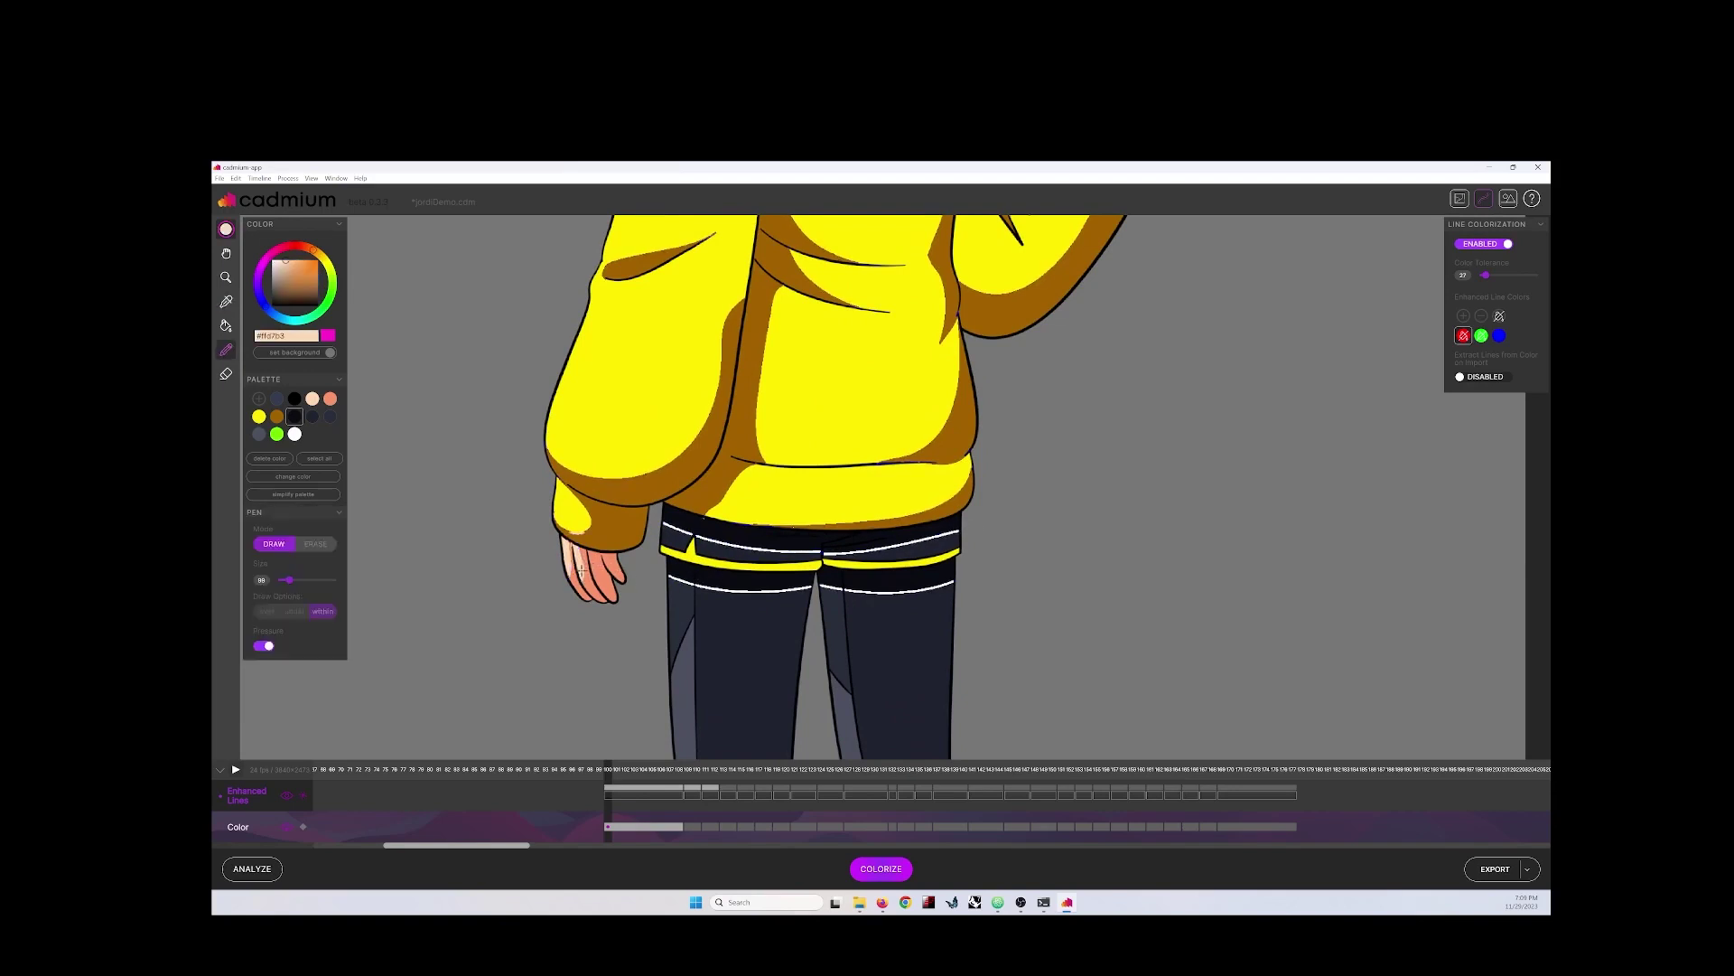
Step: Go to the first uncoloured frame after the key frame's hold and run Colorize on it
scroll(581, 569, down, 5)
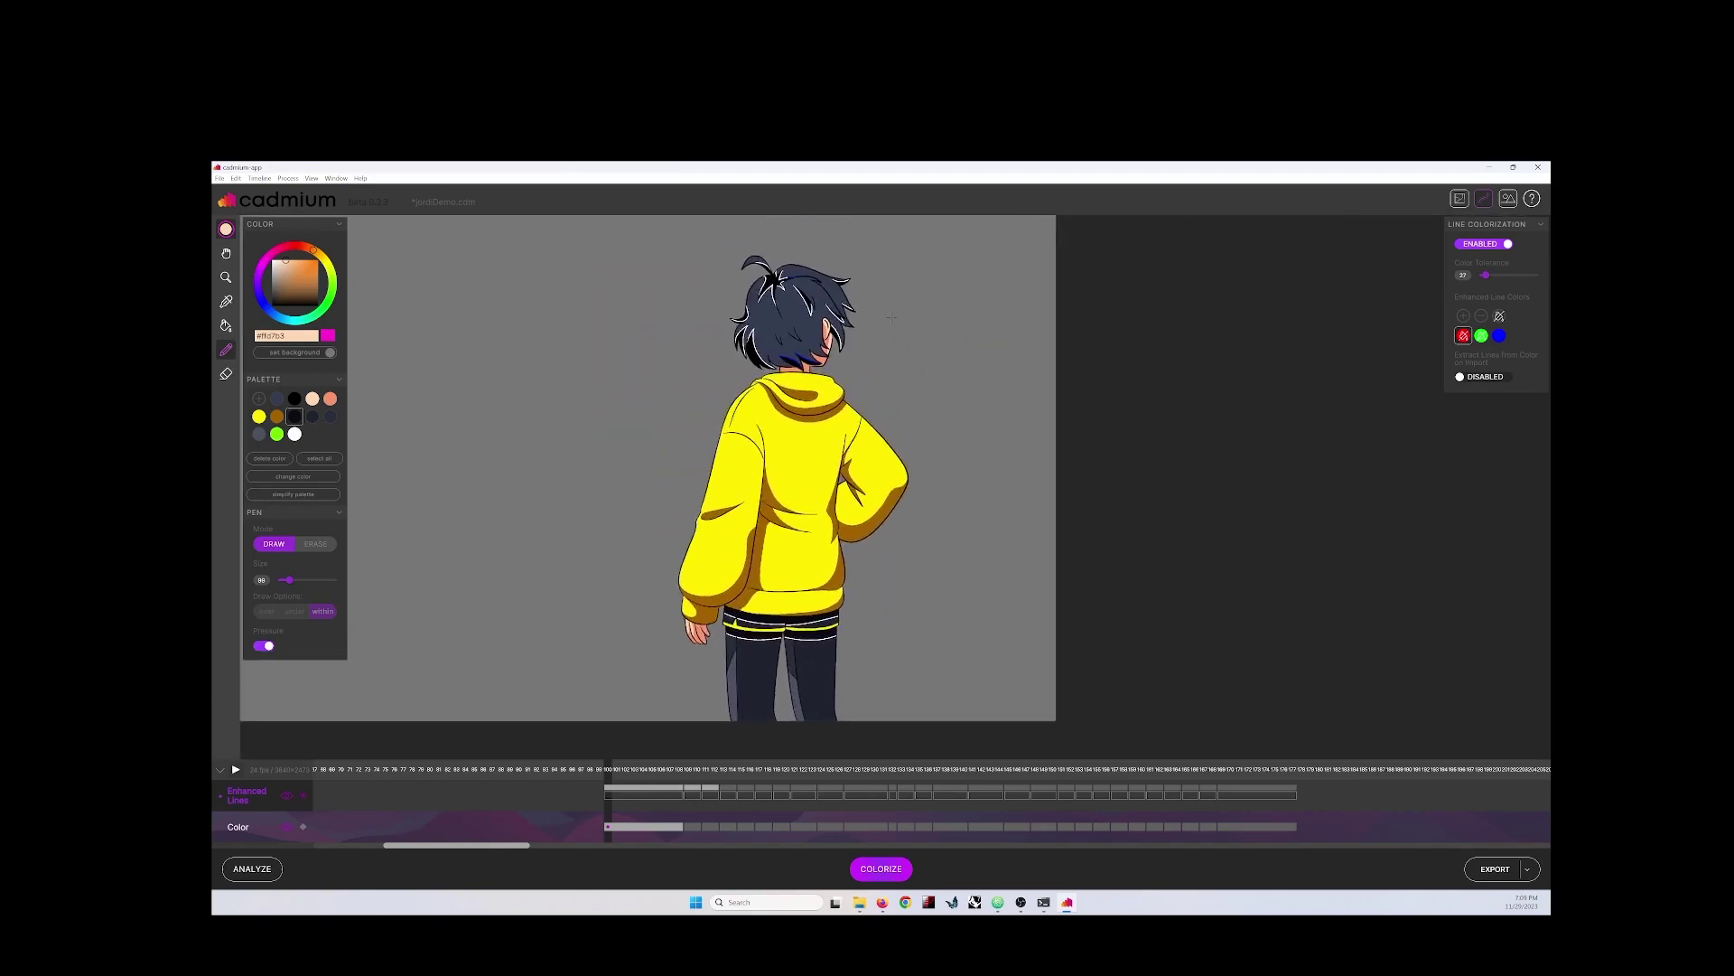
click(688, 769)
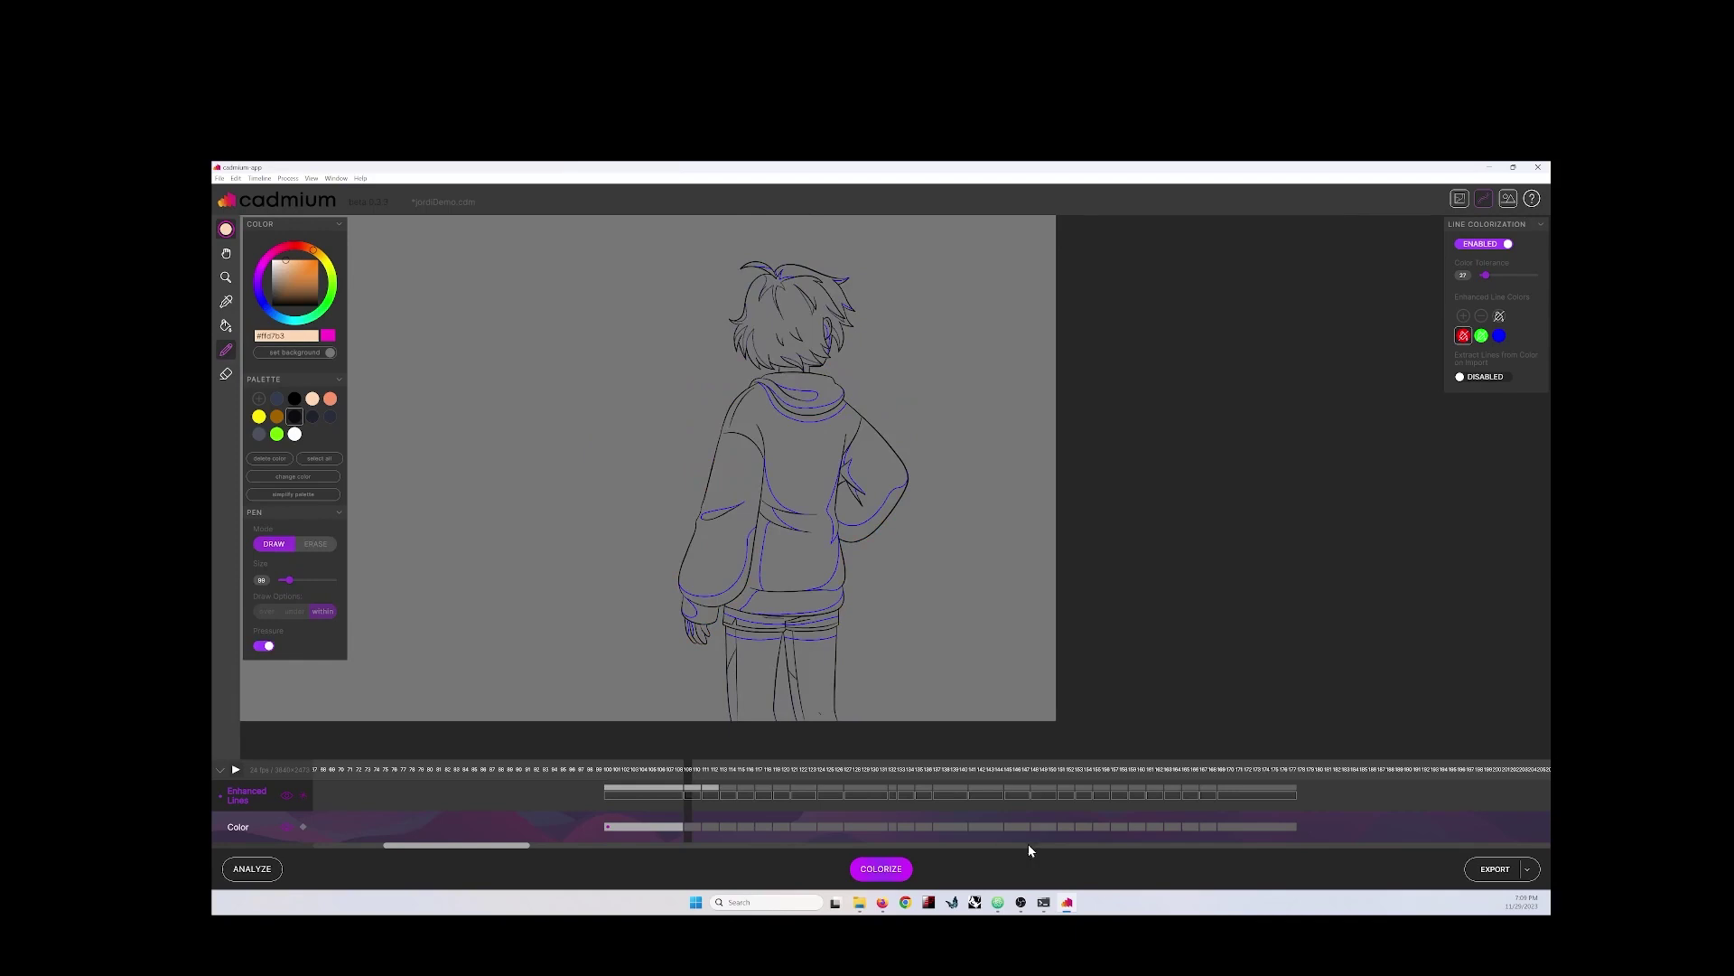
click(898, 871)
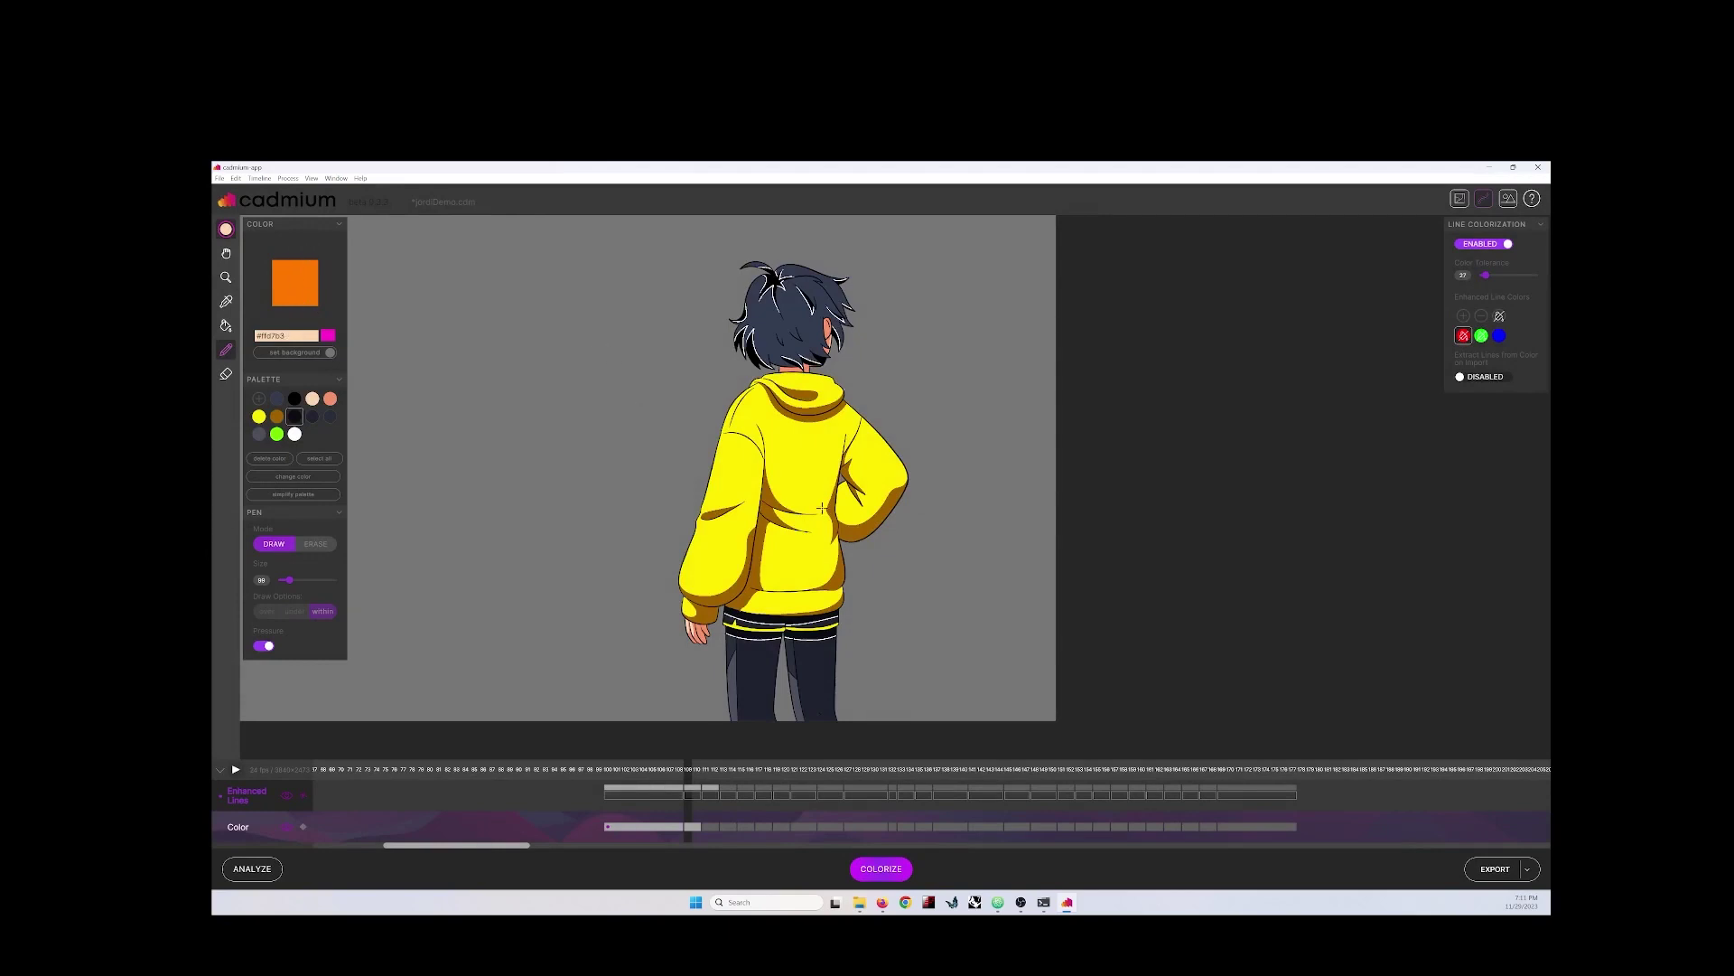
Step: Examine the newly colorized frame against the key frame, checking the line colours on the hair, hoodie and shorts
click(295, 280)
scroll(801, 522, up, 2)
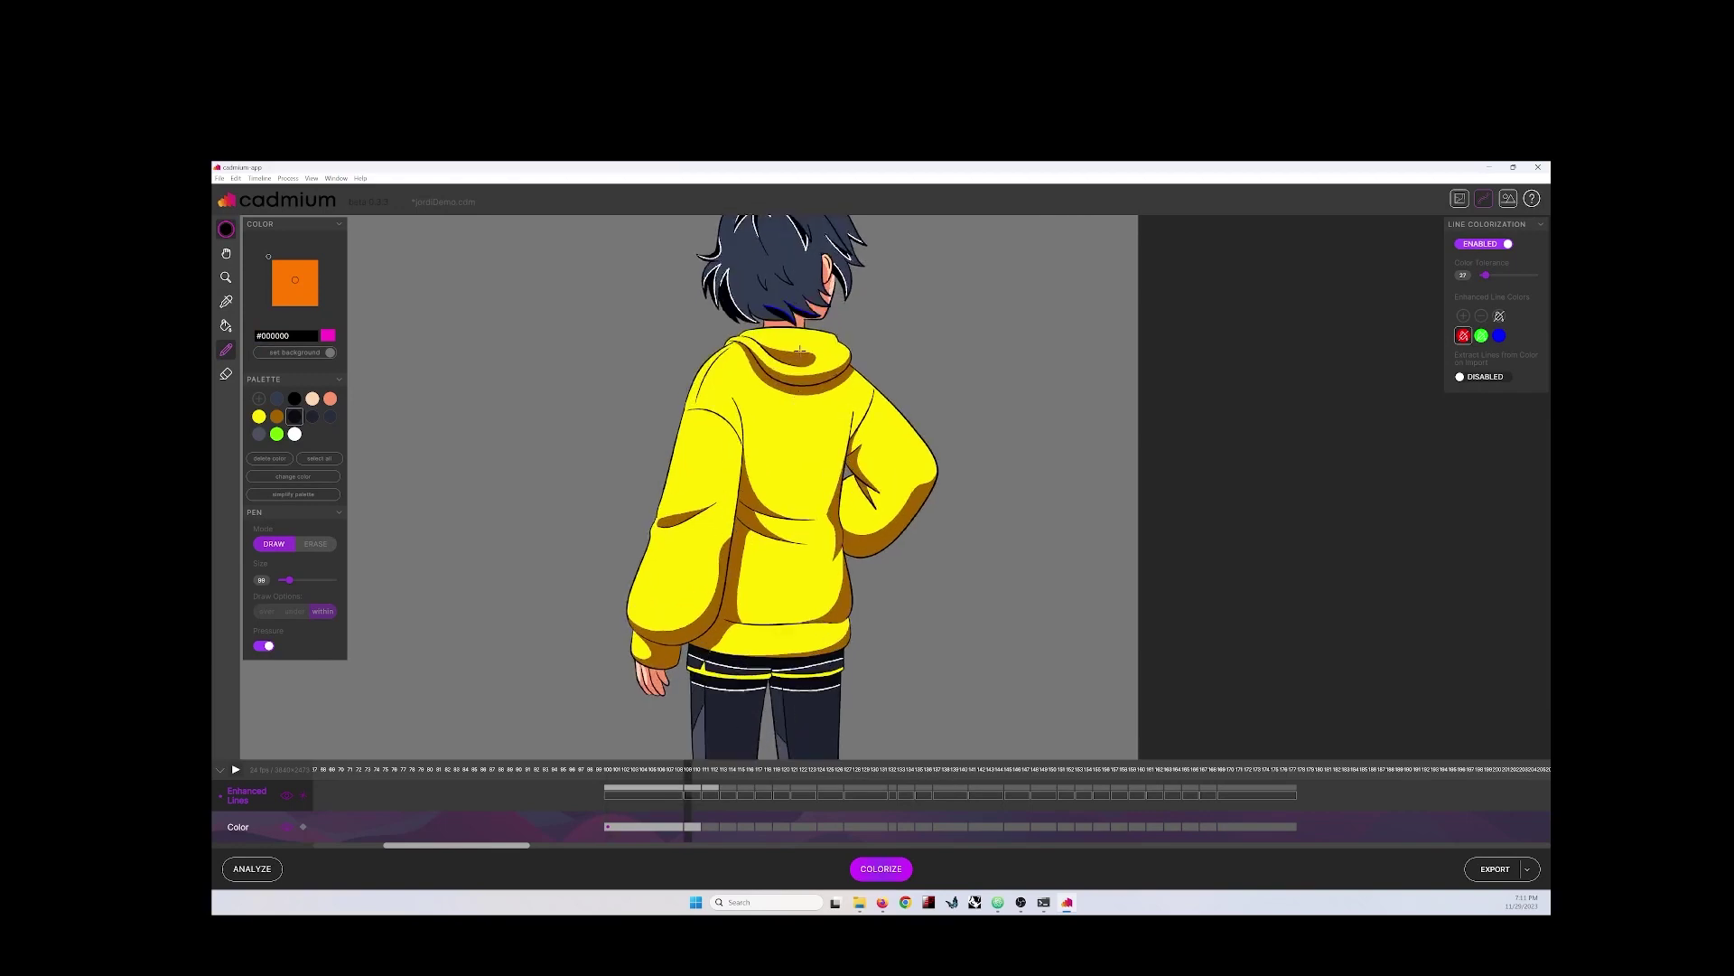
scroll(764, 327, down, 3)
scroll(738, 490, up, 3)
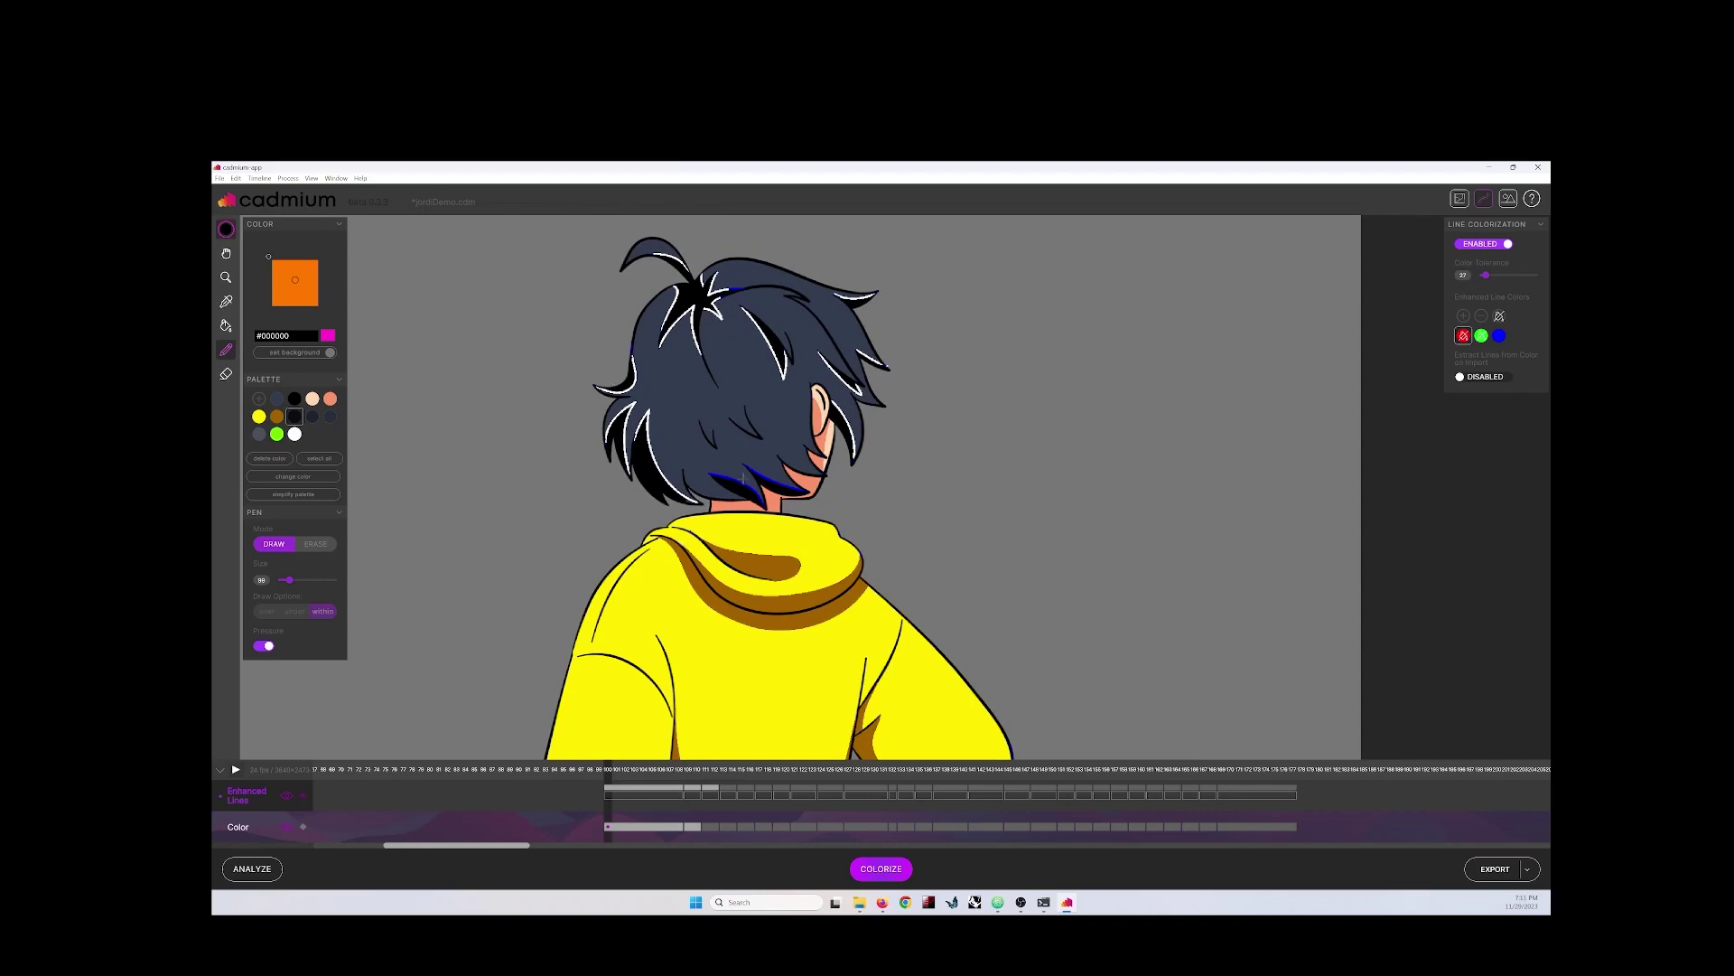
key(Right)
scroll(753, 455, down, 3)
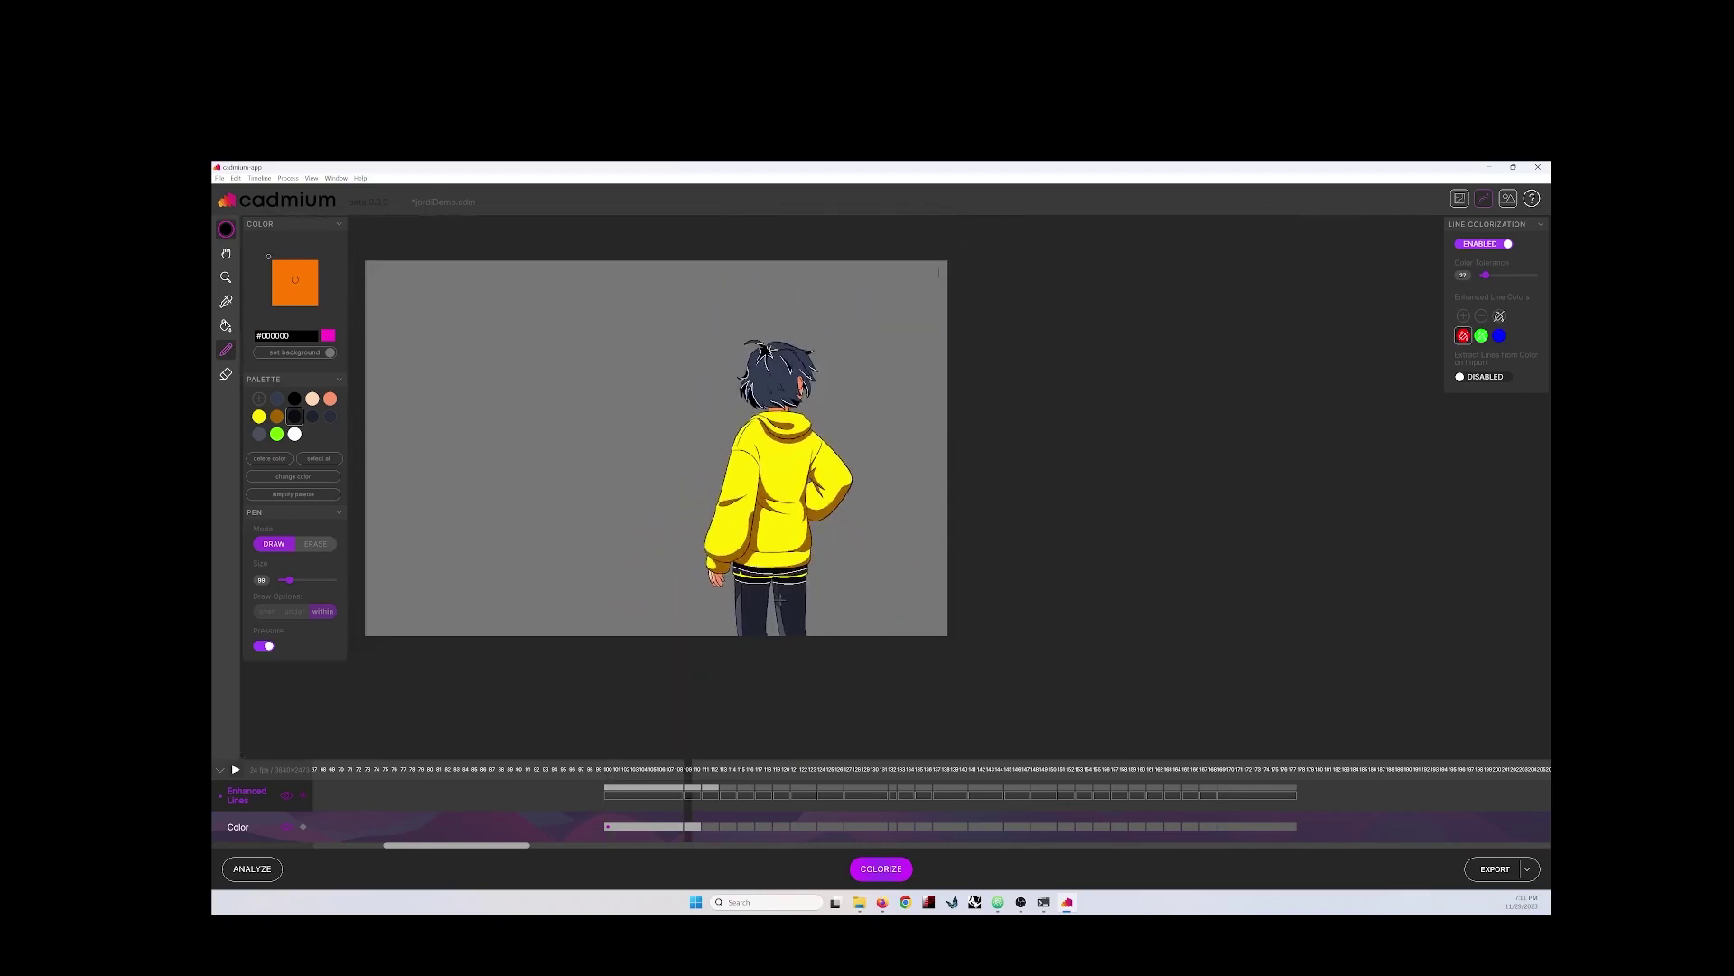
Step: Recolour the remaining blue shadow lines in the hair at the nape of the key frame in white with the Pen
scroll(817, 598, up, 2)
scroll(736, 546, down, 2)
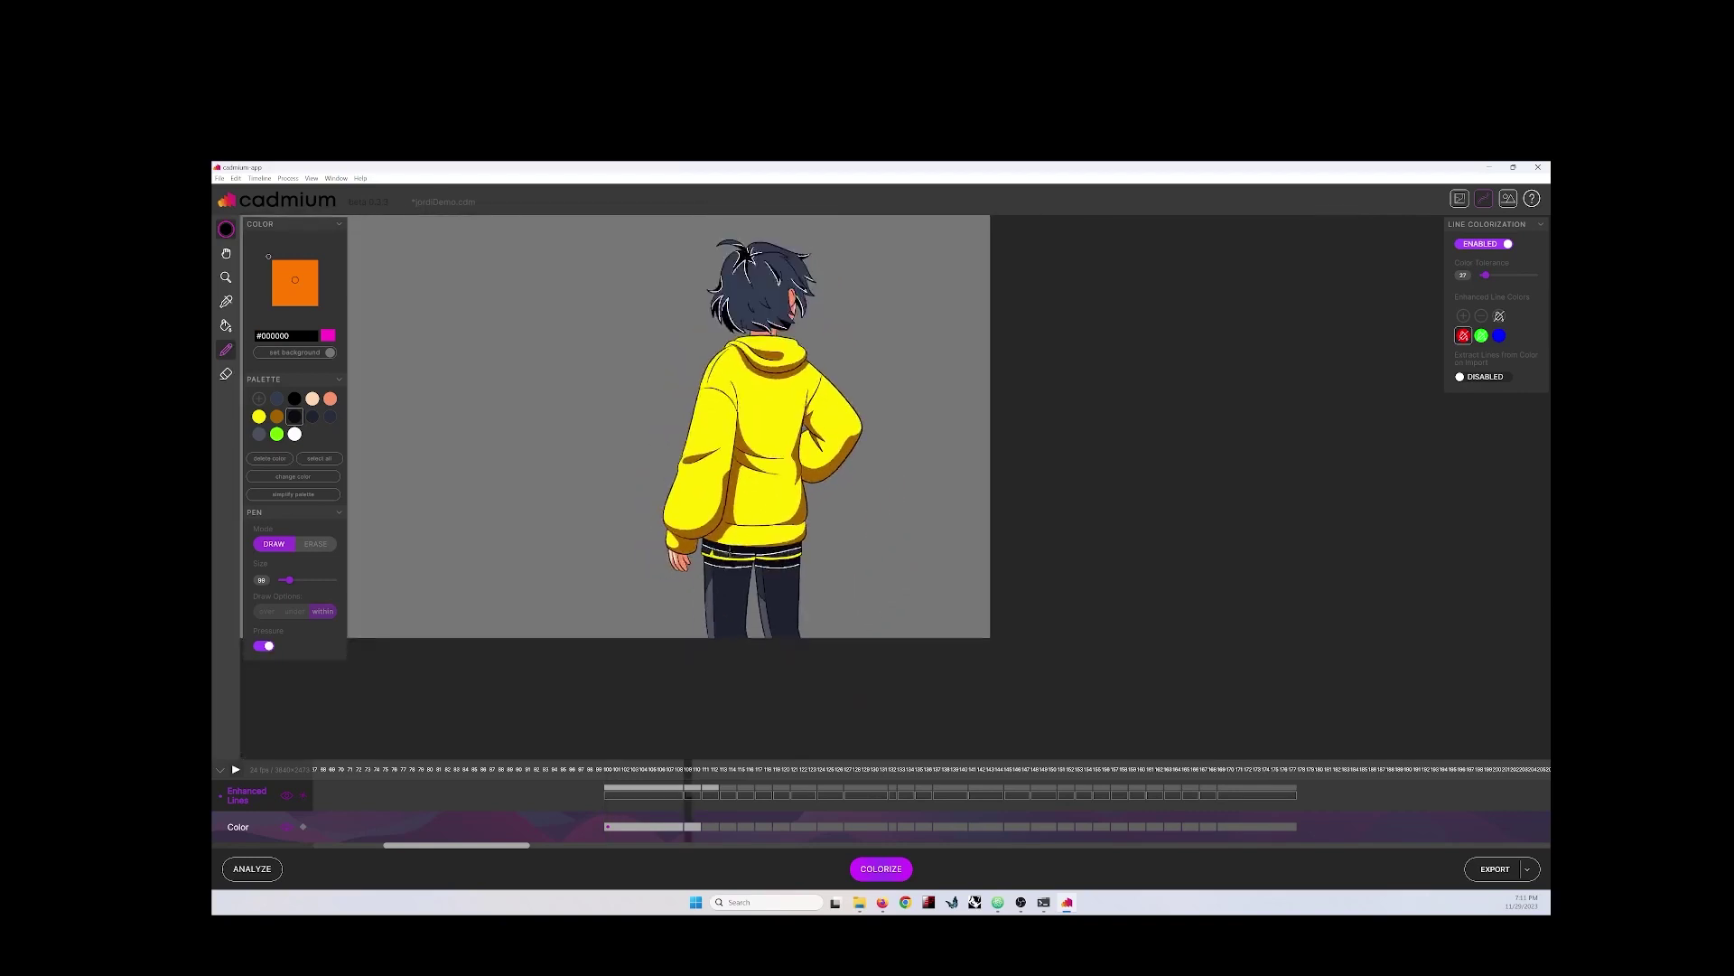
scroll(768, 323, up, 3)
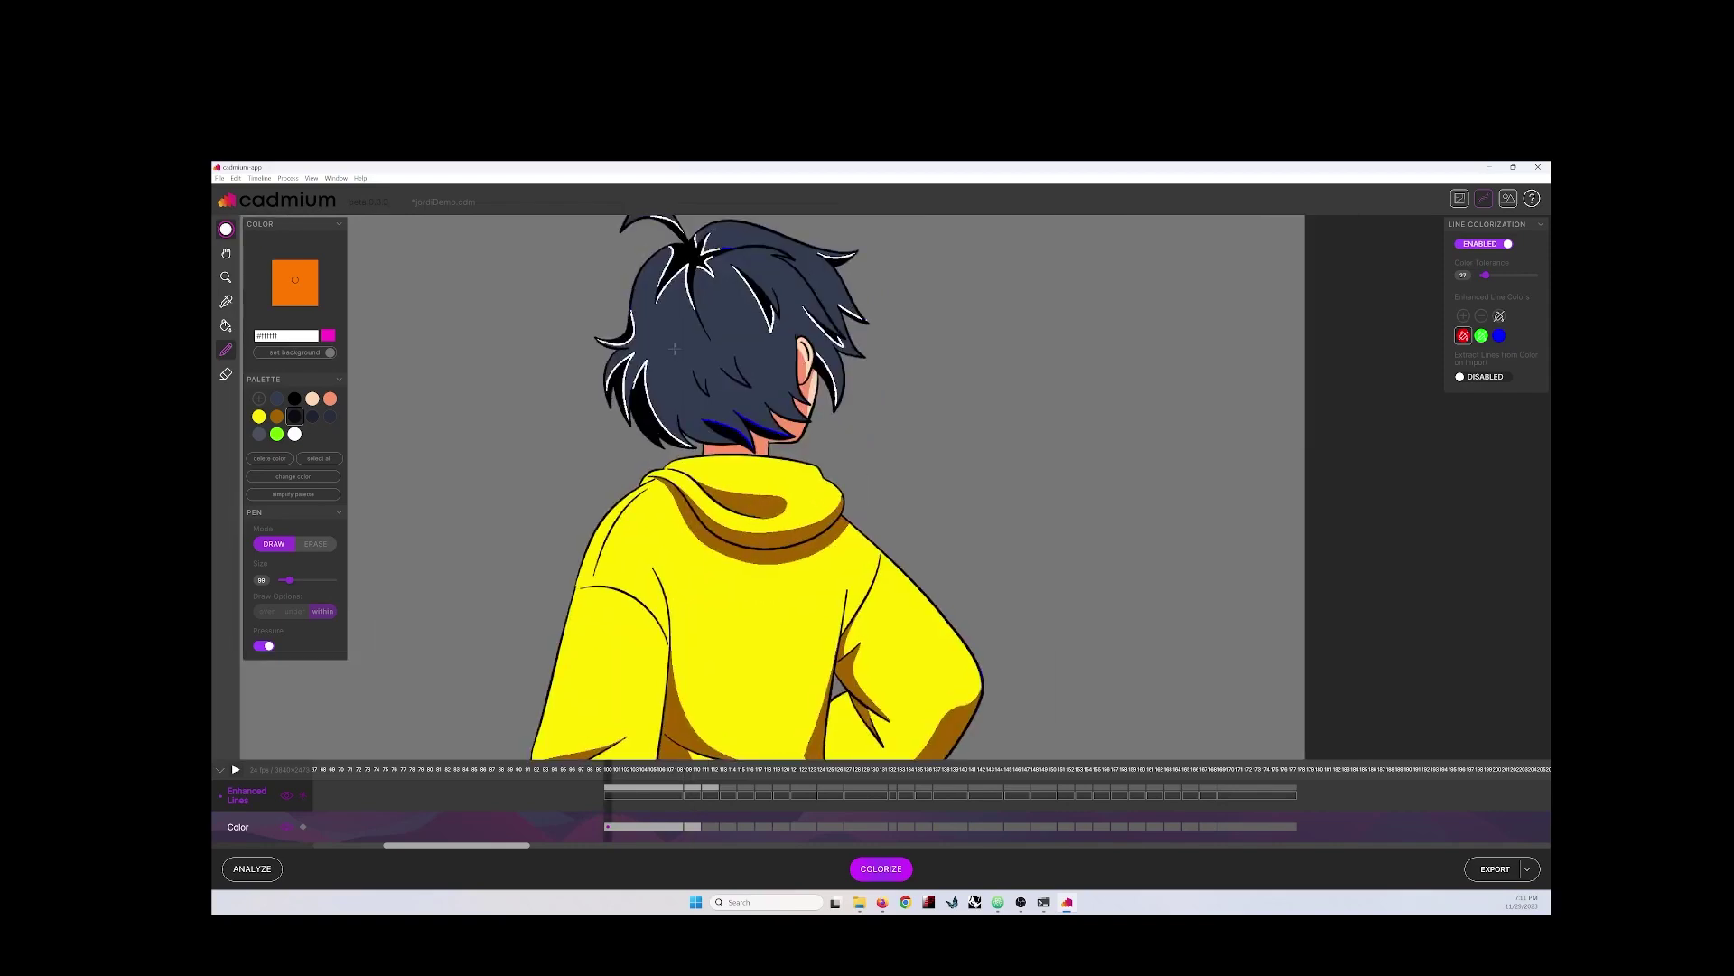
drag(707, 410, 777, 432)
Step: Close Cadmium, relaunch it from the Windows search, and reopen the project justDemo.cdm
click(1537, 167)
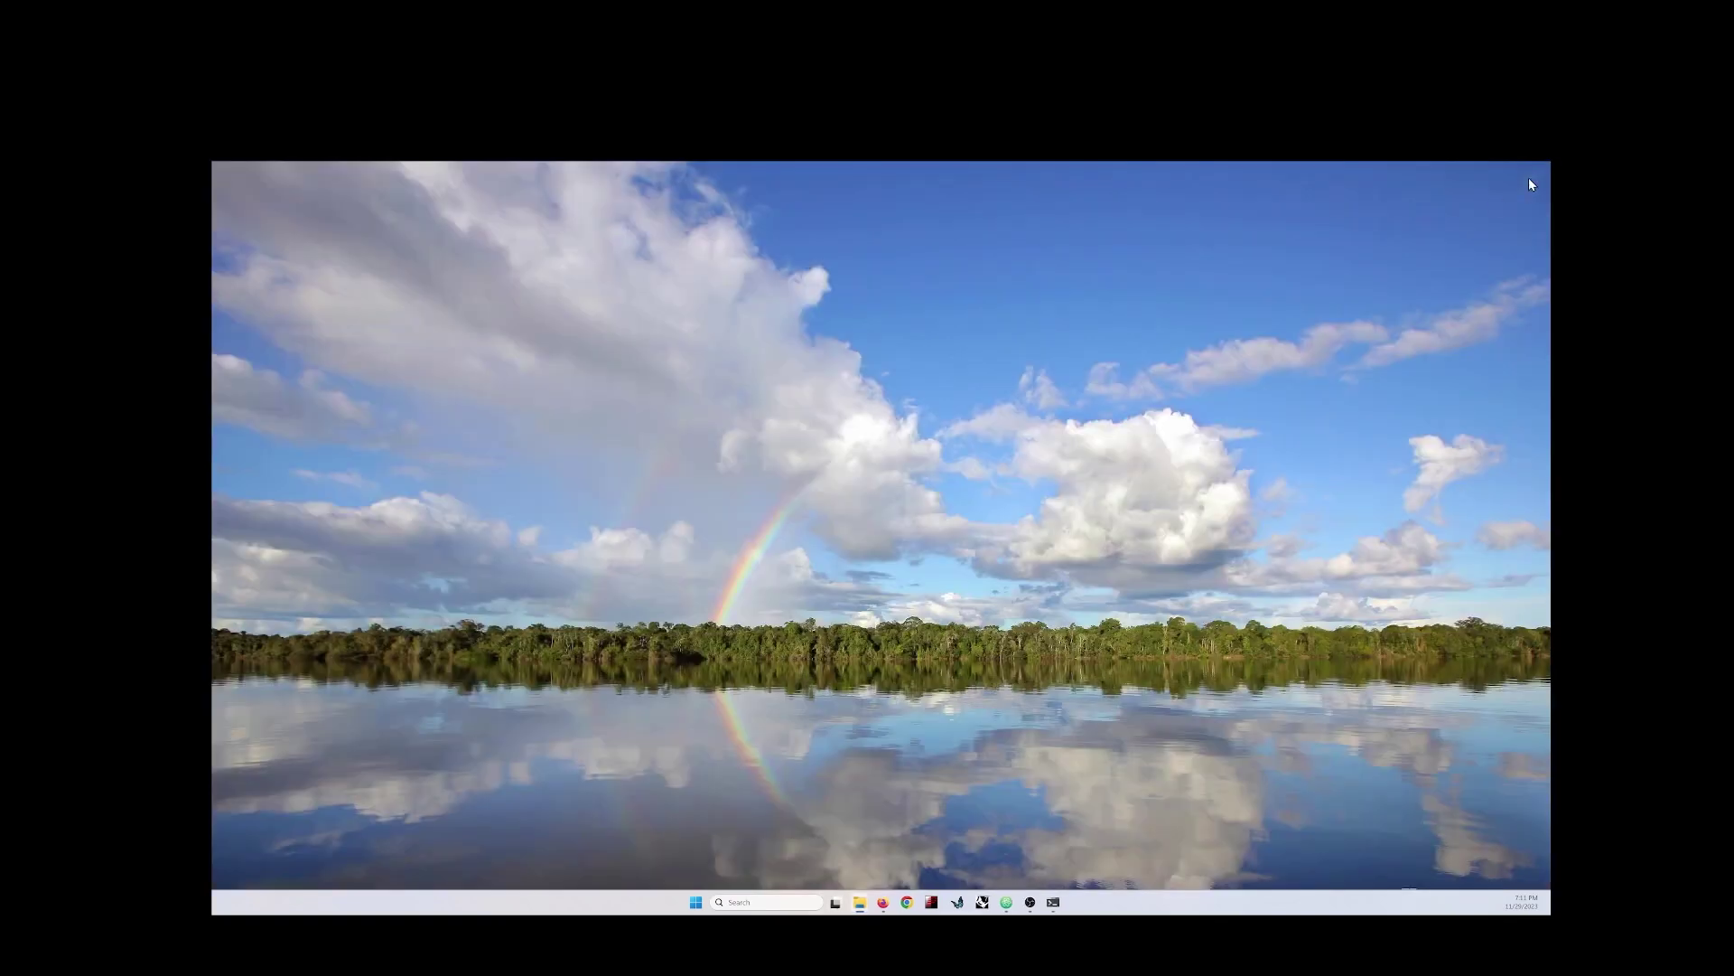
click(768, 906)
text(cad)
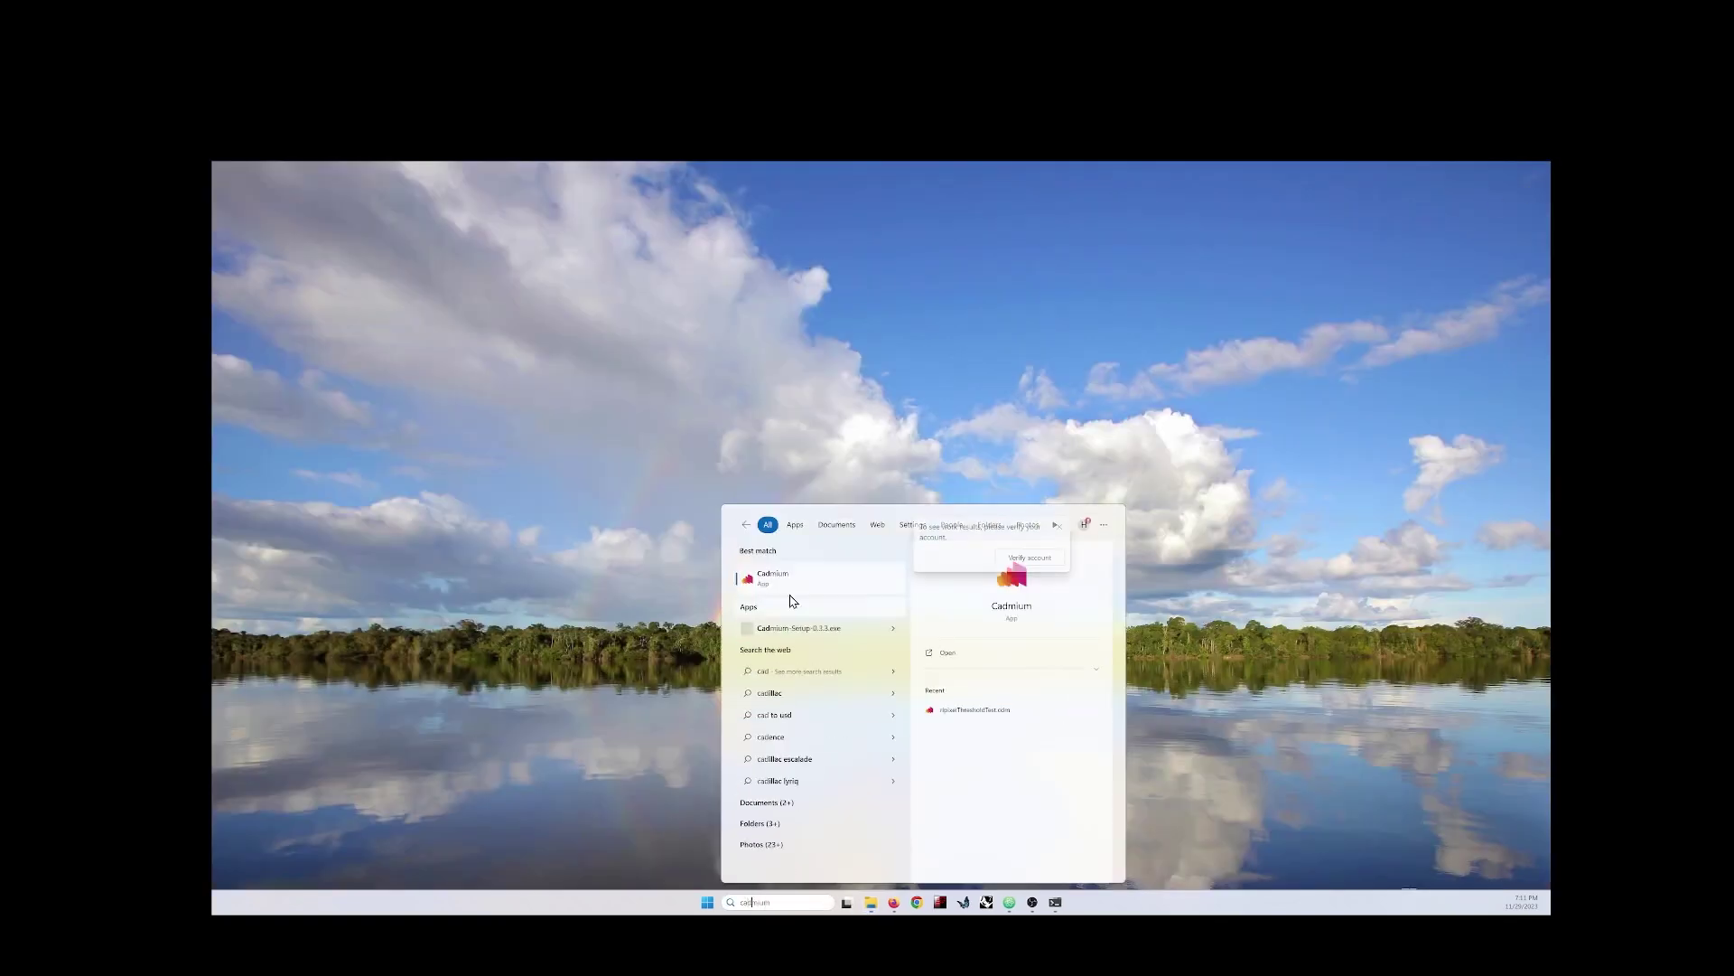
click(793, 580)
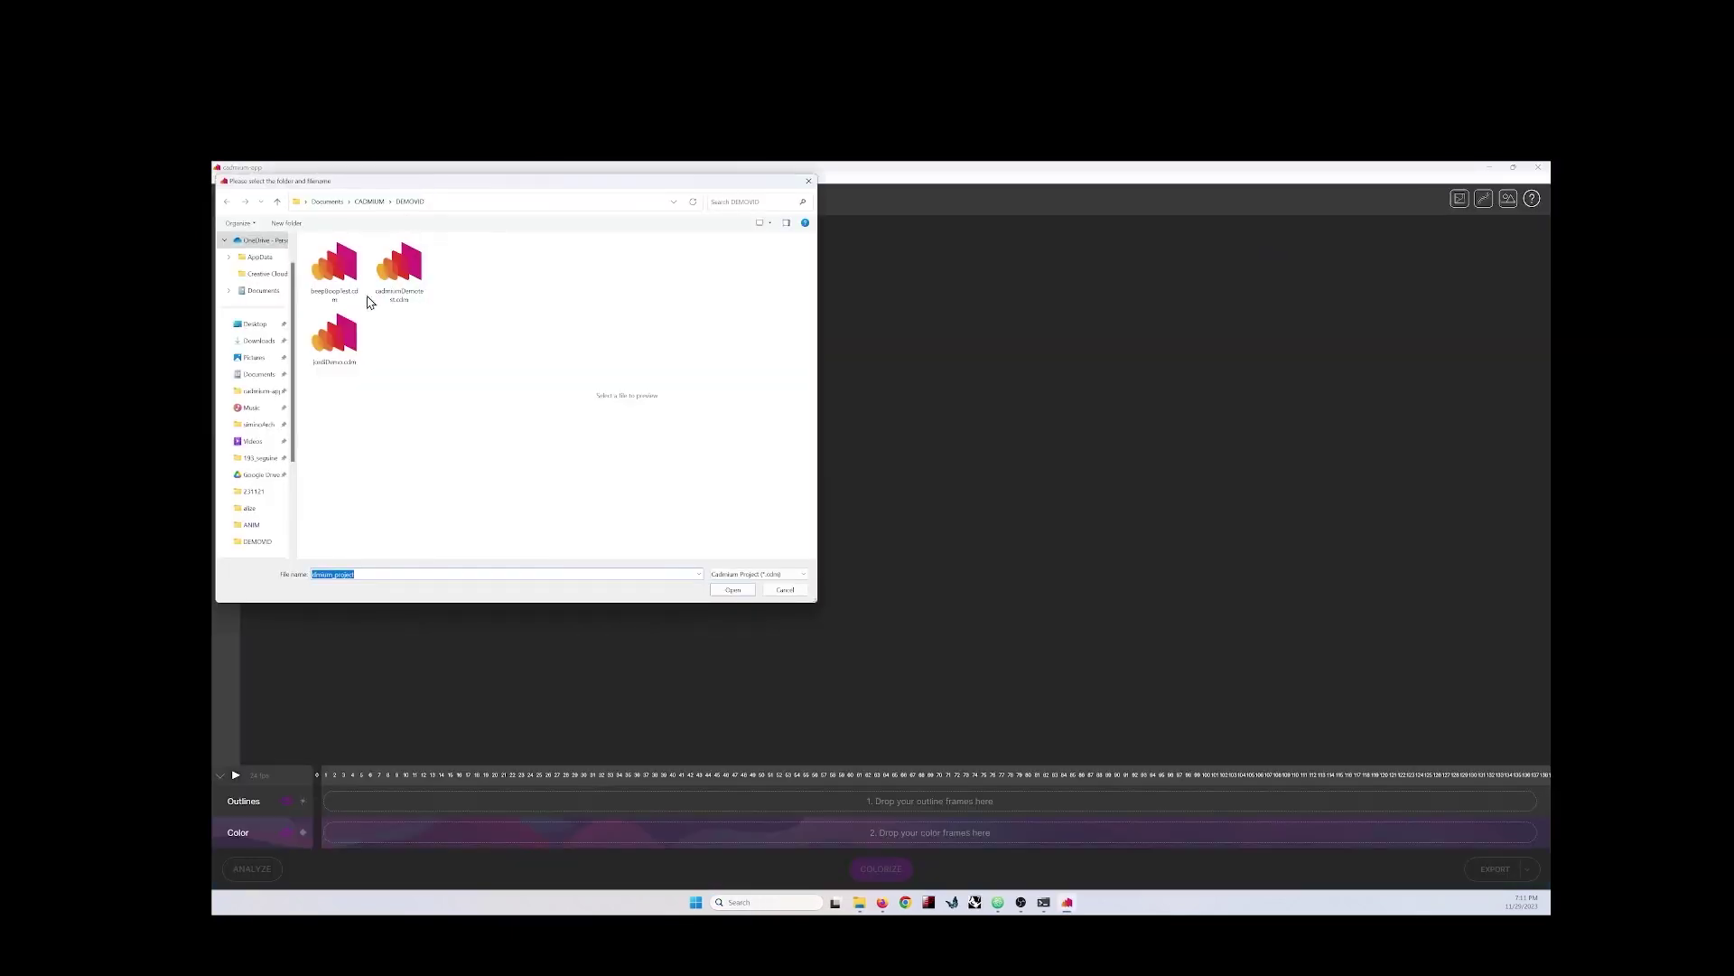
double_click(330, 339)
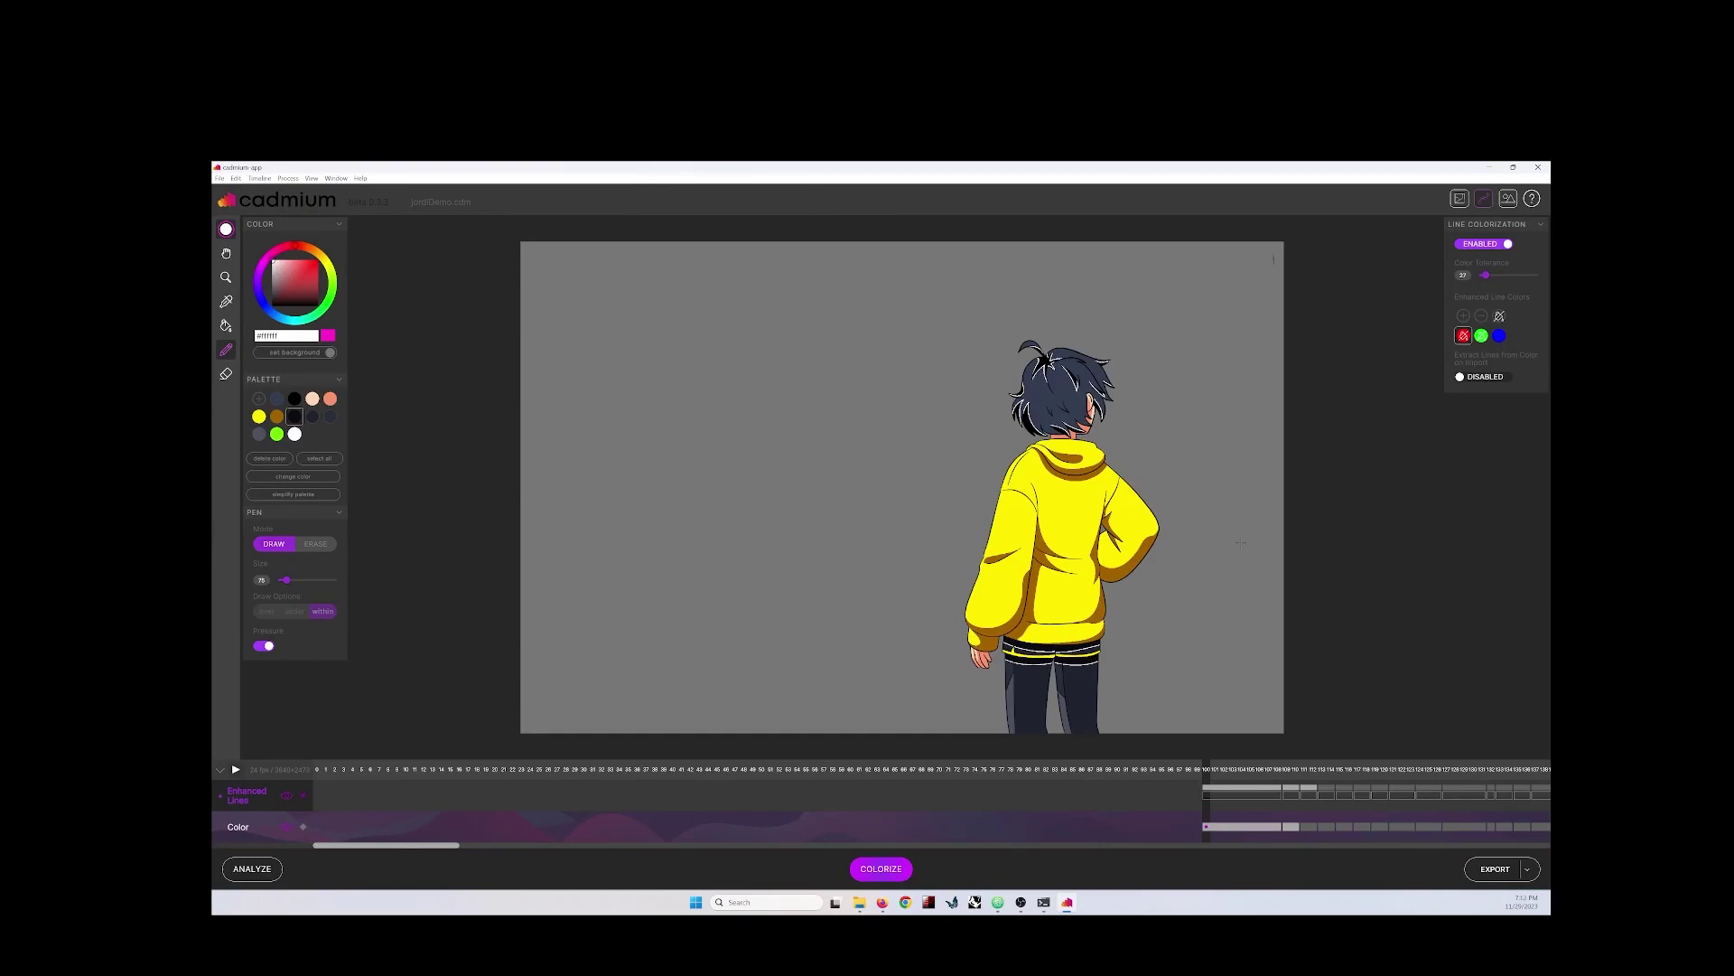
scroll(1238, 454, up, 3)
scroll(1175, 578, down, 4)
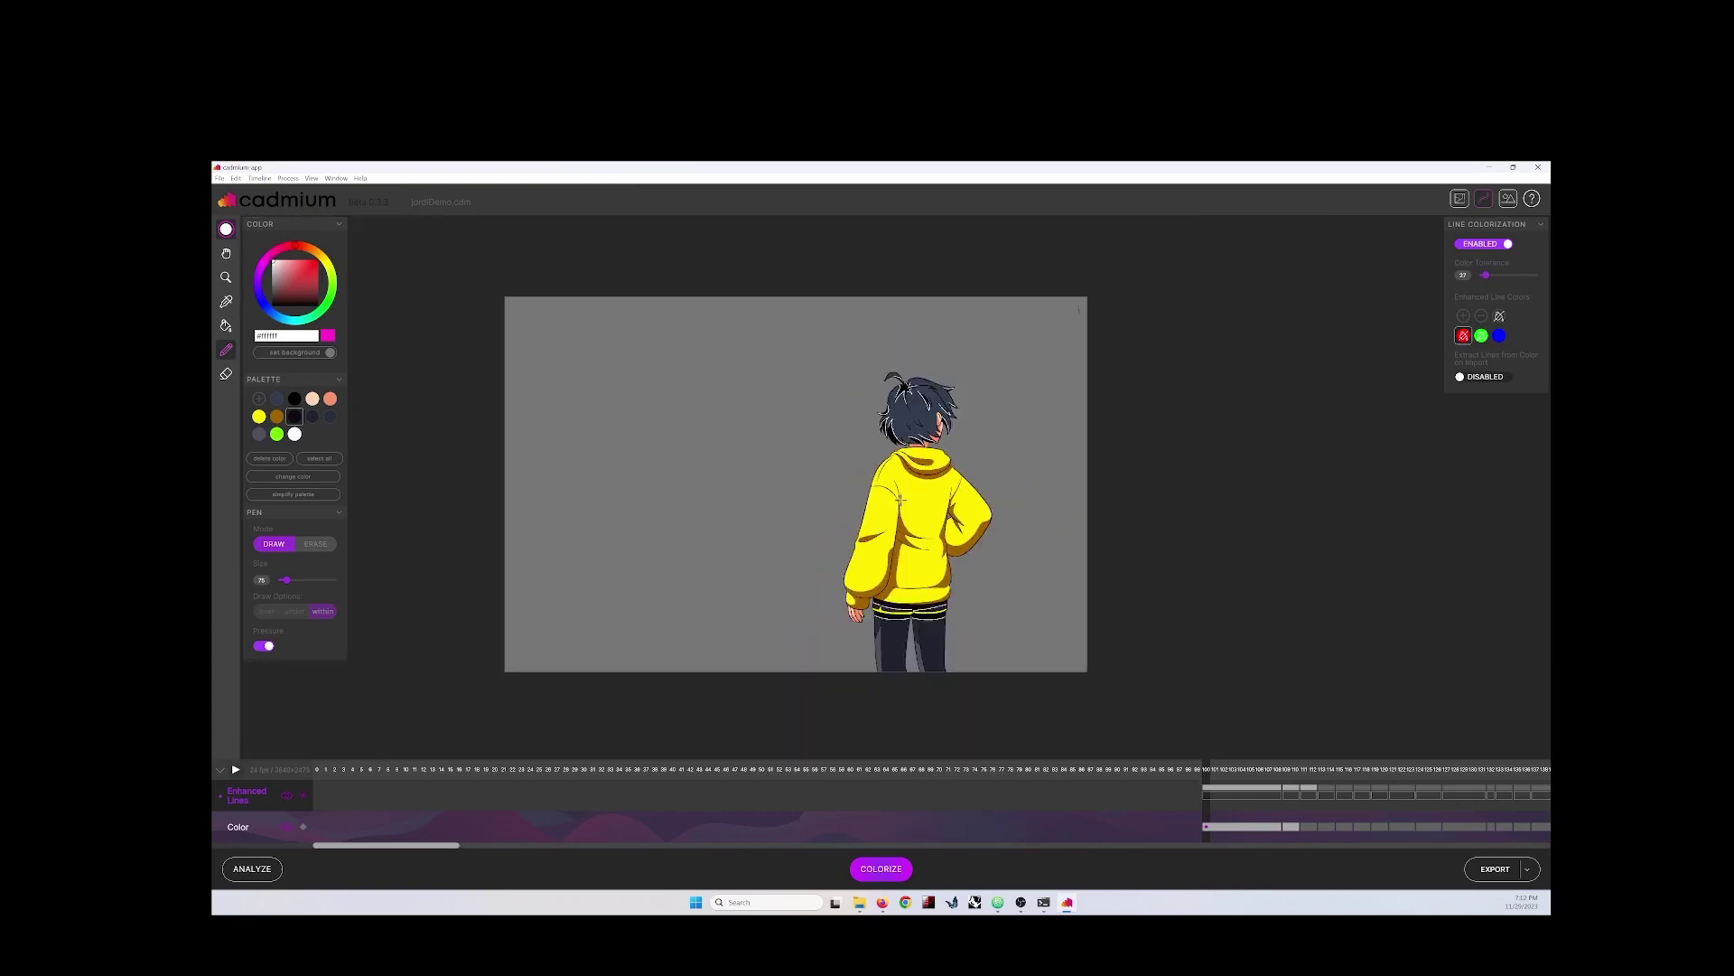
scroll(1114, 698, up, 4)
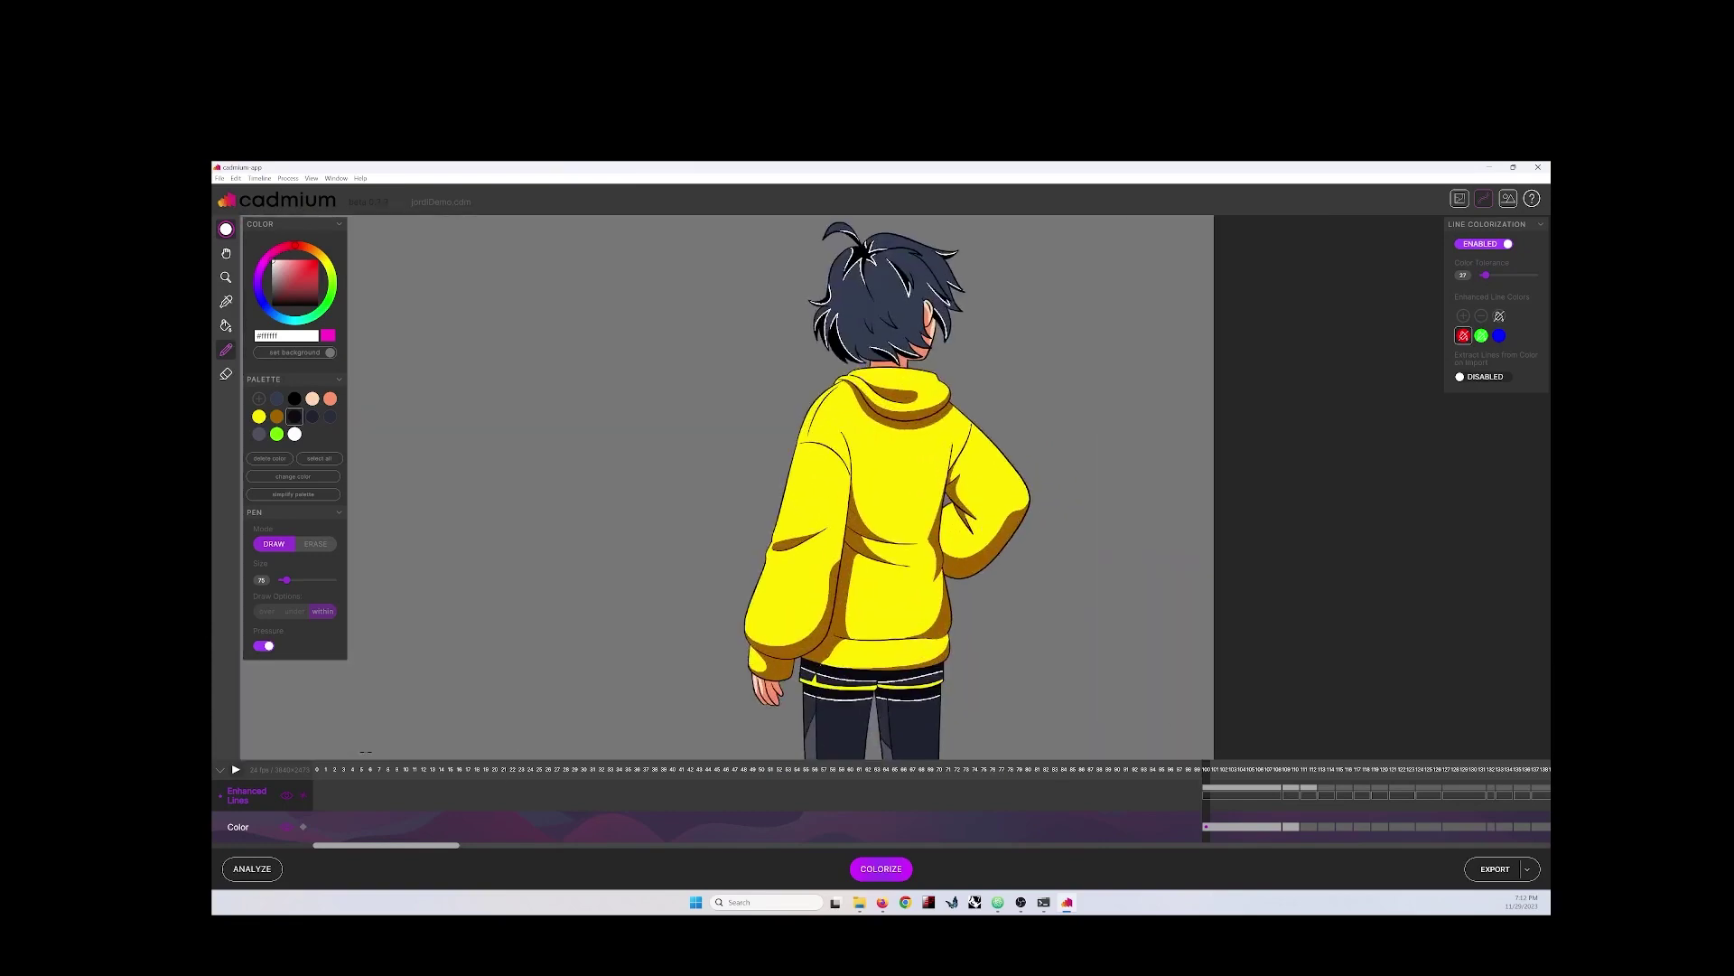